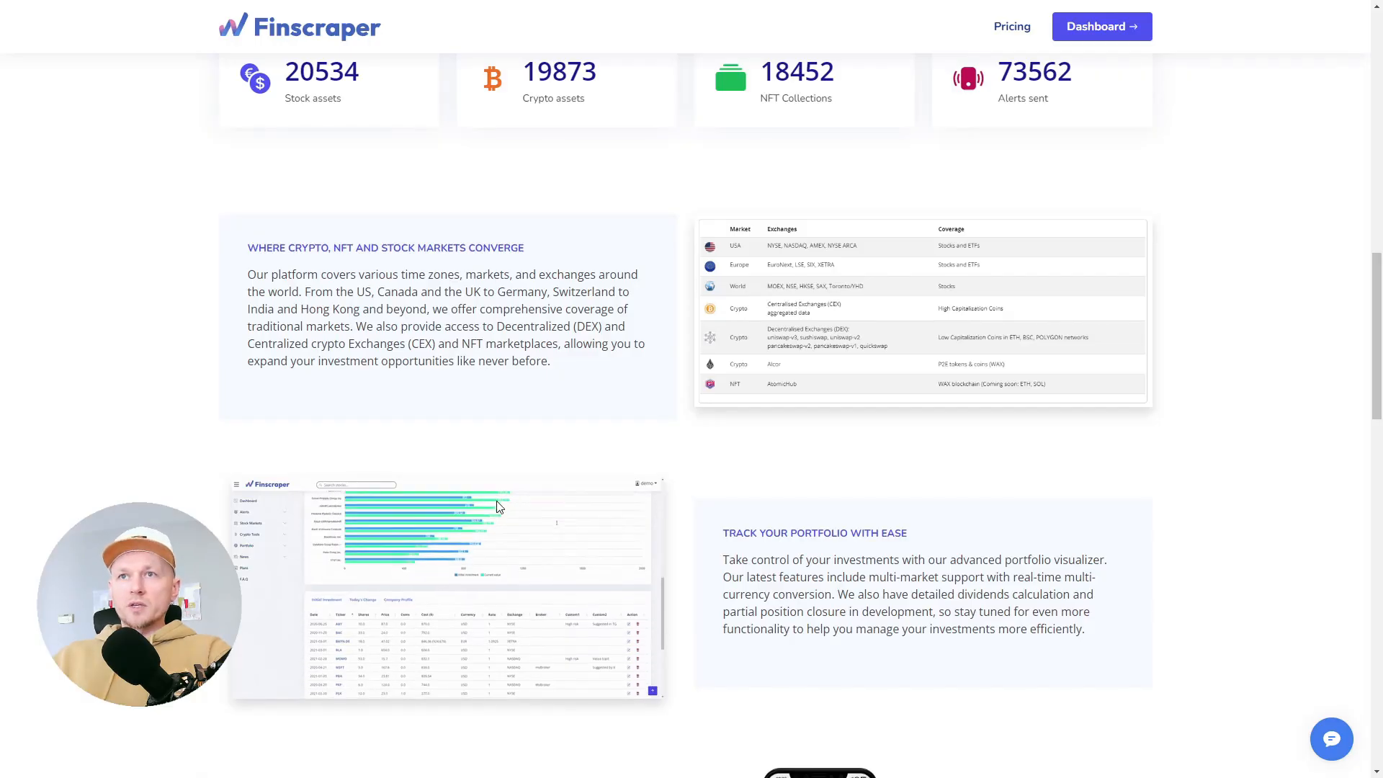
# Switch from the Finscraper landing page to FileBrain and open the settings of the Finscraper project
pyautogui.scroll(10, 497, 507)
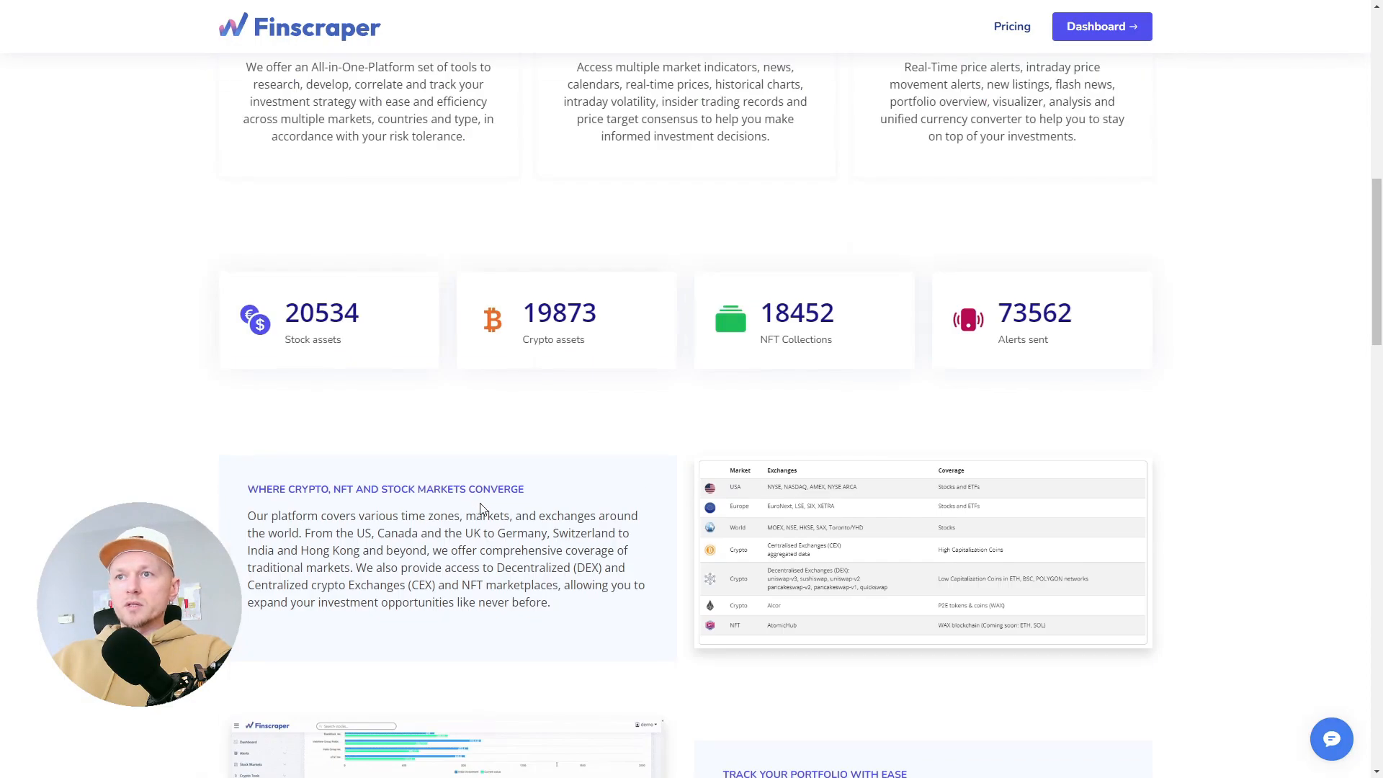
pyautogui.scroll(-8, 448, 478)
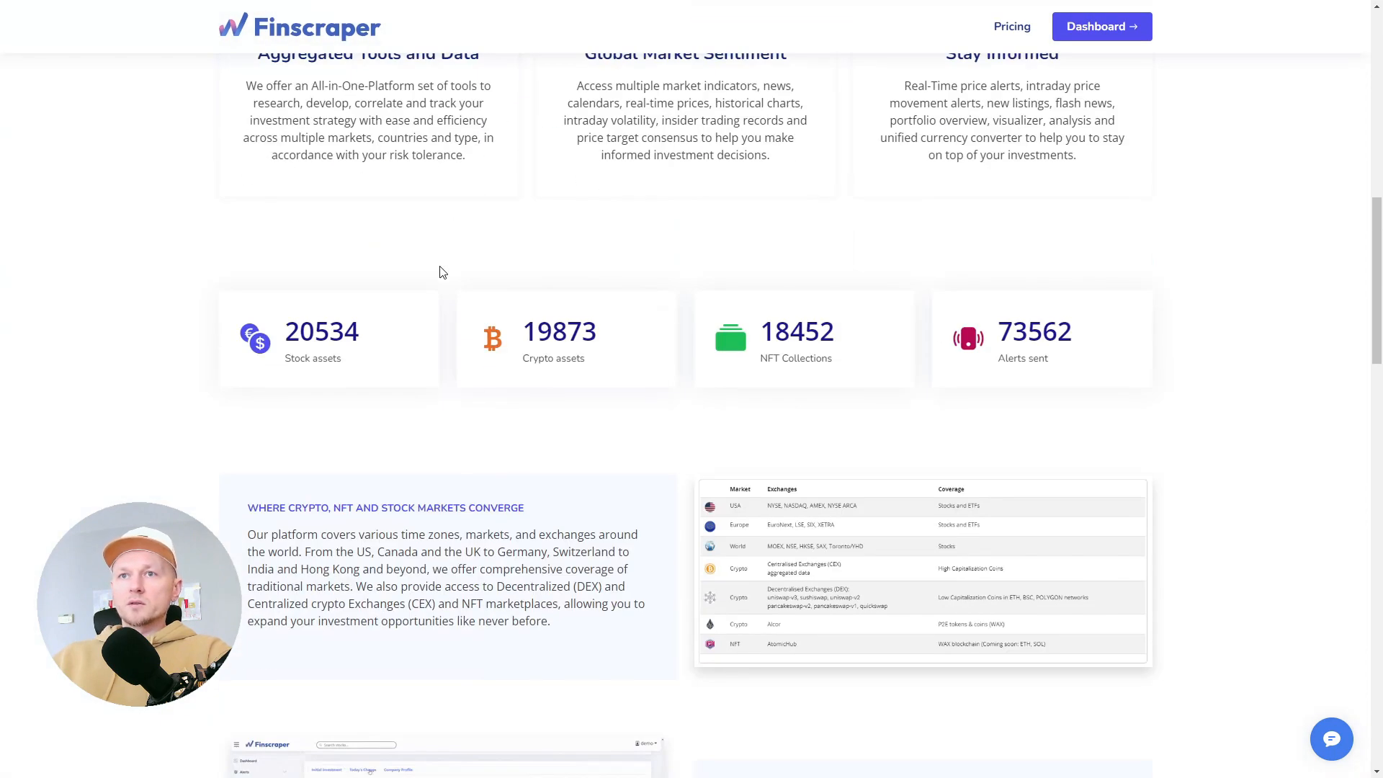
pyautogui.scroll(-2, 468, 402)
pyautogui.scroll(-2, 469, 402)
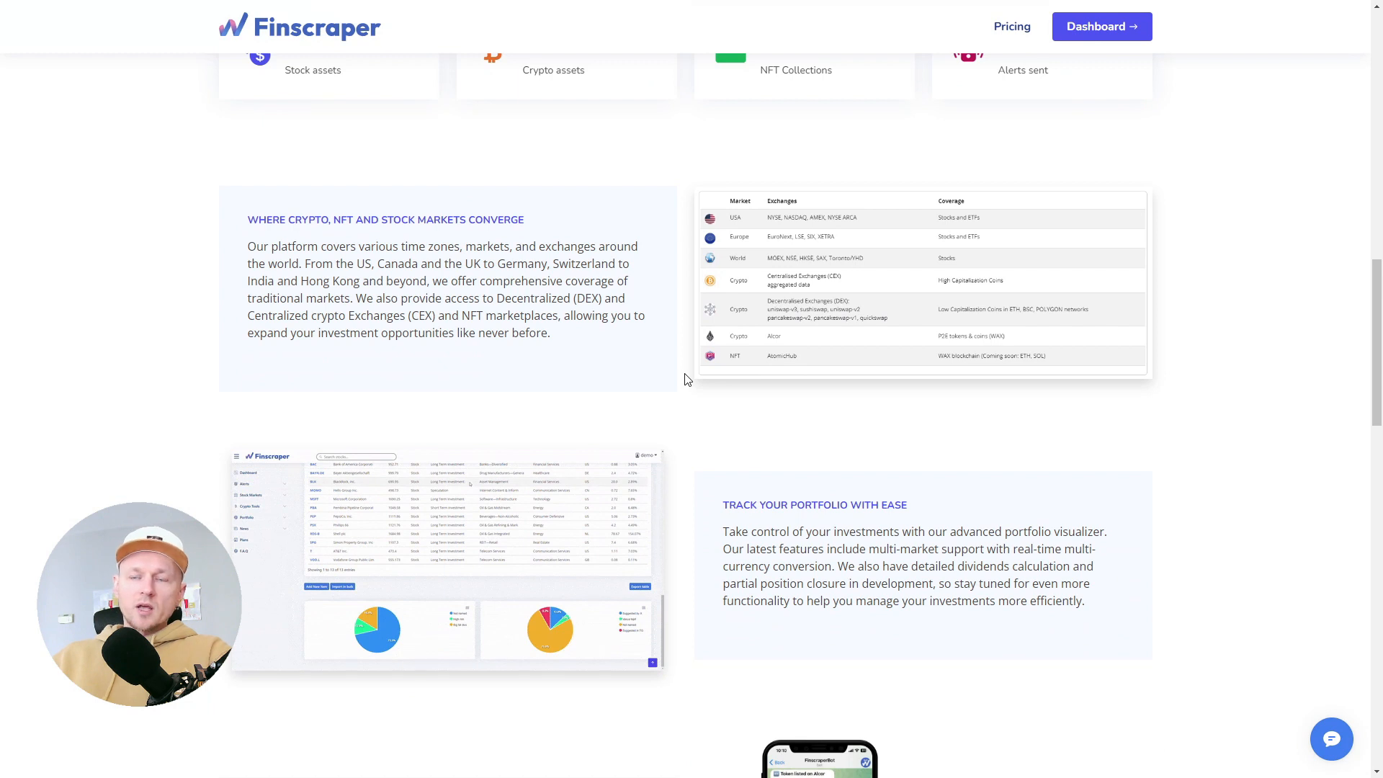
pyautogui.hotkey('ctrl', 'Tab')
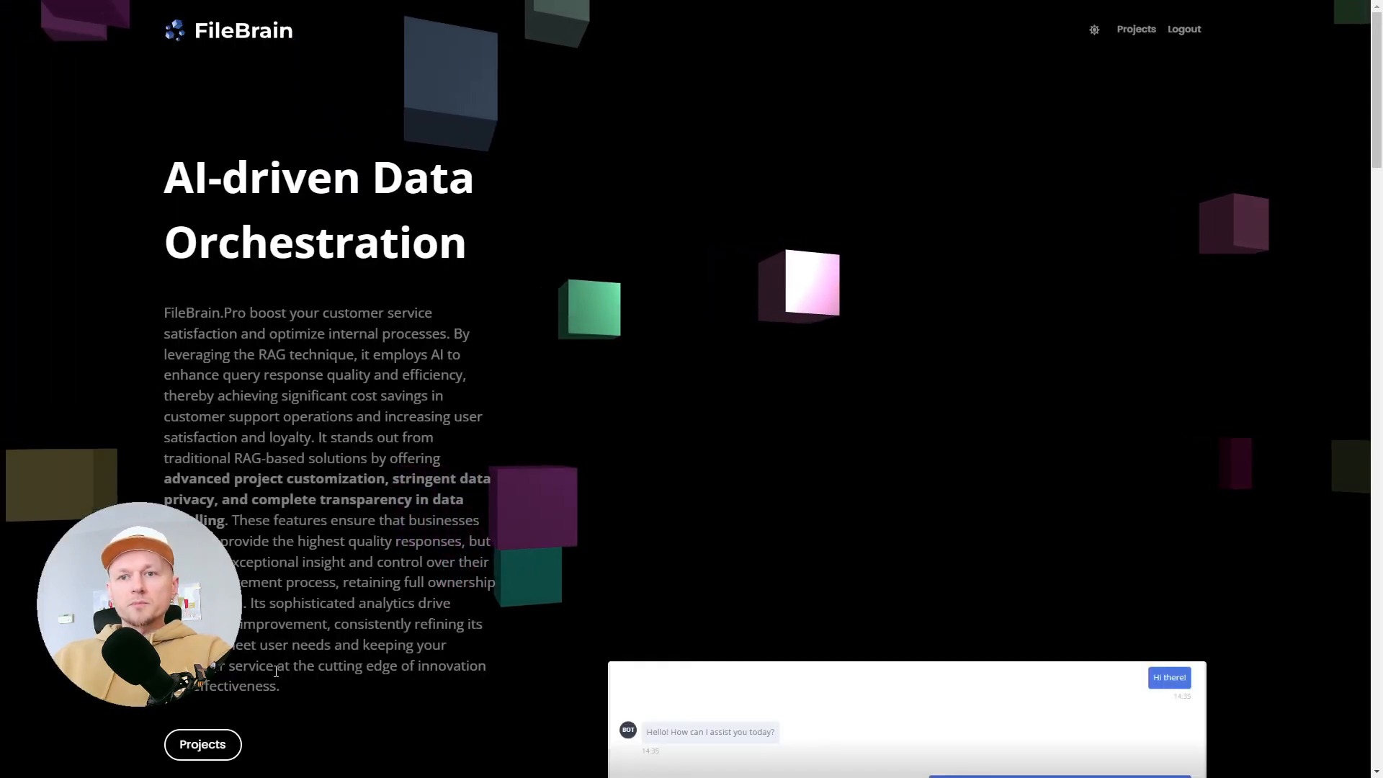
pyautogui.click(231, 749)
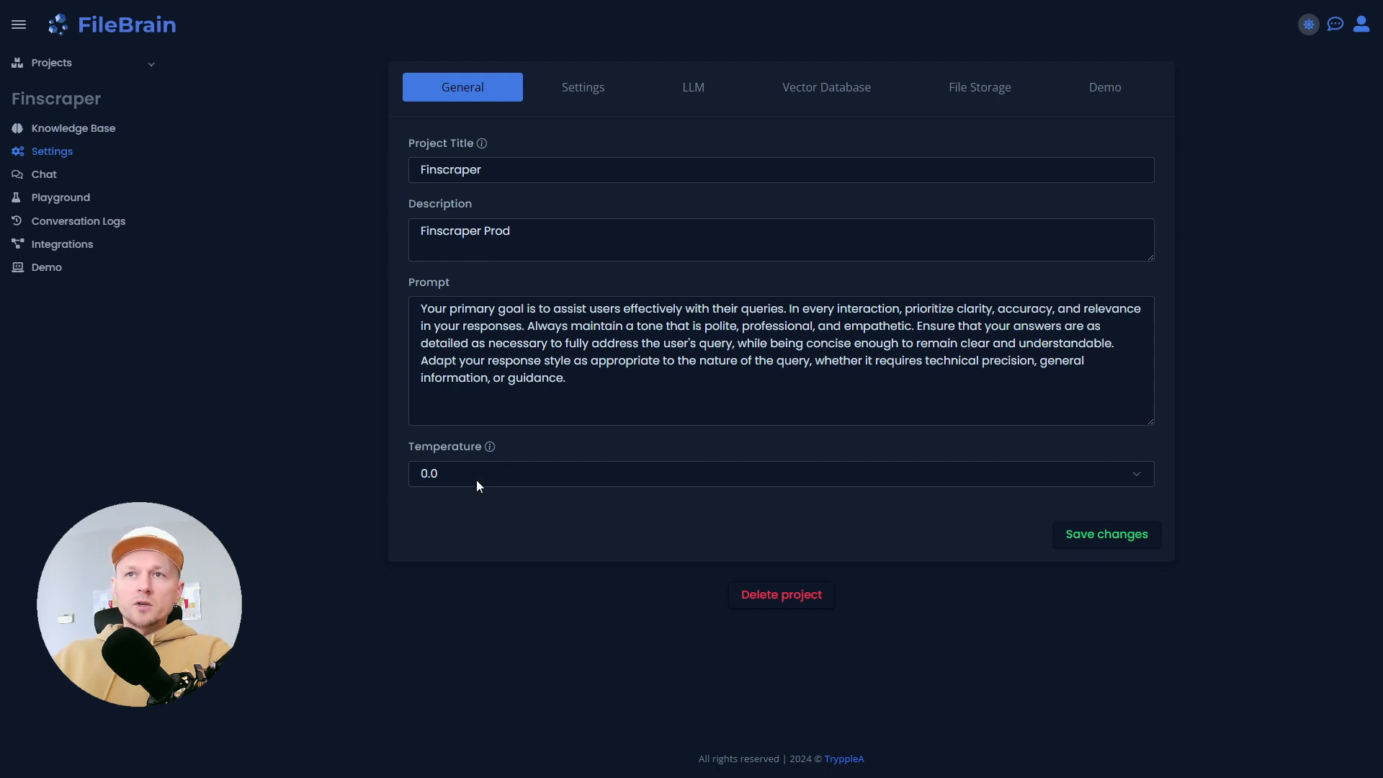
# Preview the Pinecone vector database and Azure Storage file storage options, returning each to Hosted
pyautogui.click(811, 92)
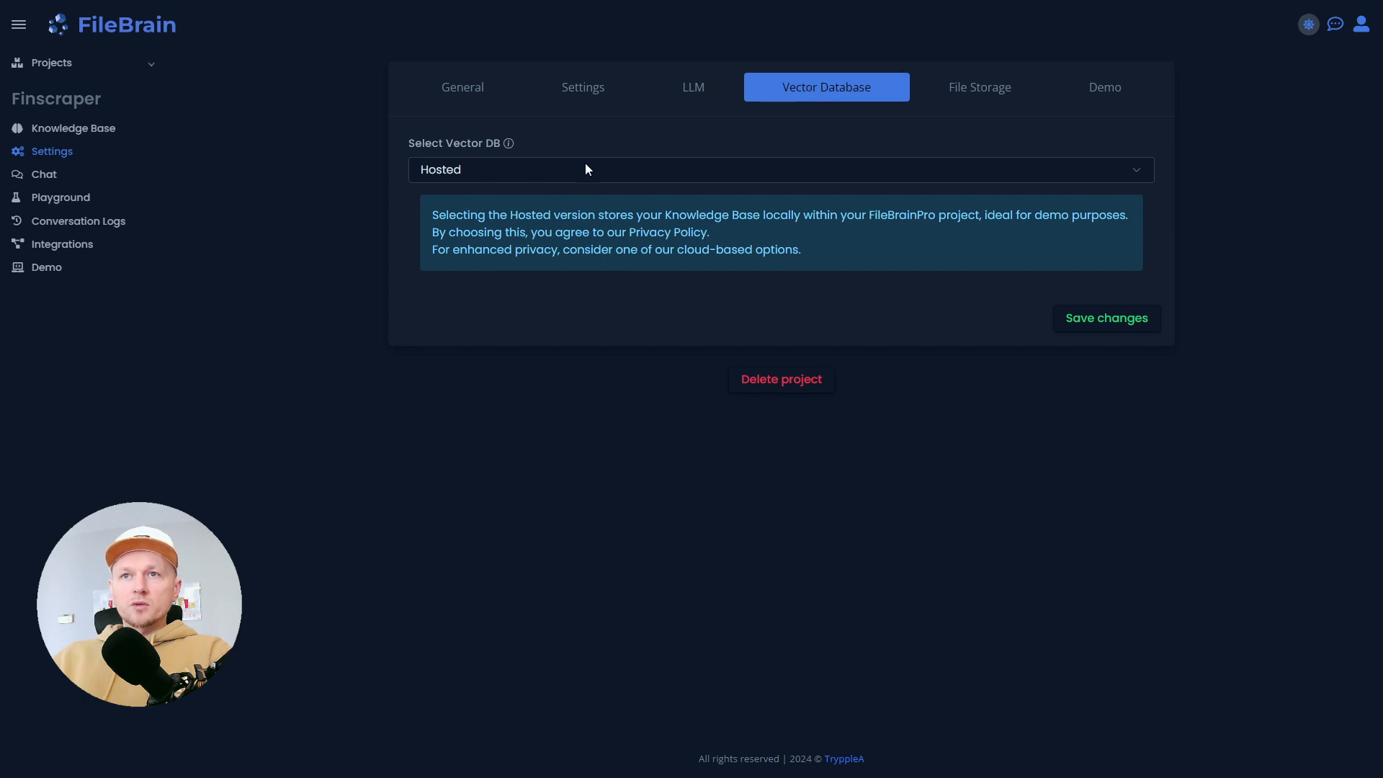
pyautogui.click(511, 213)
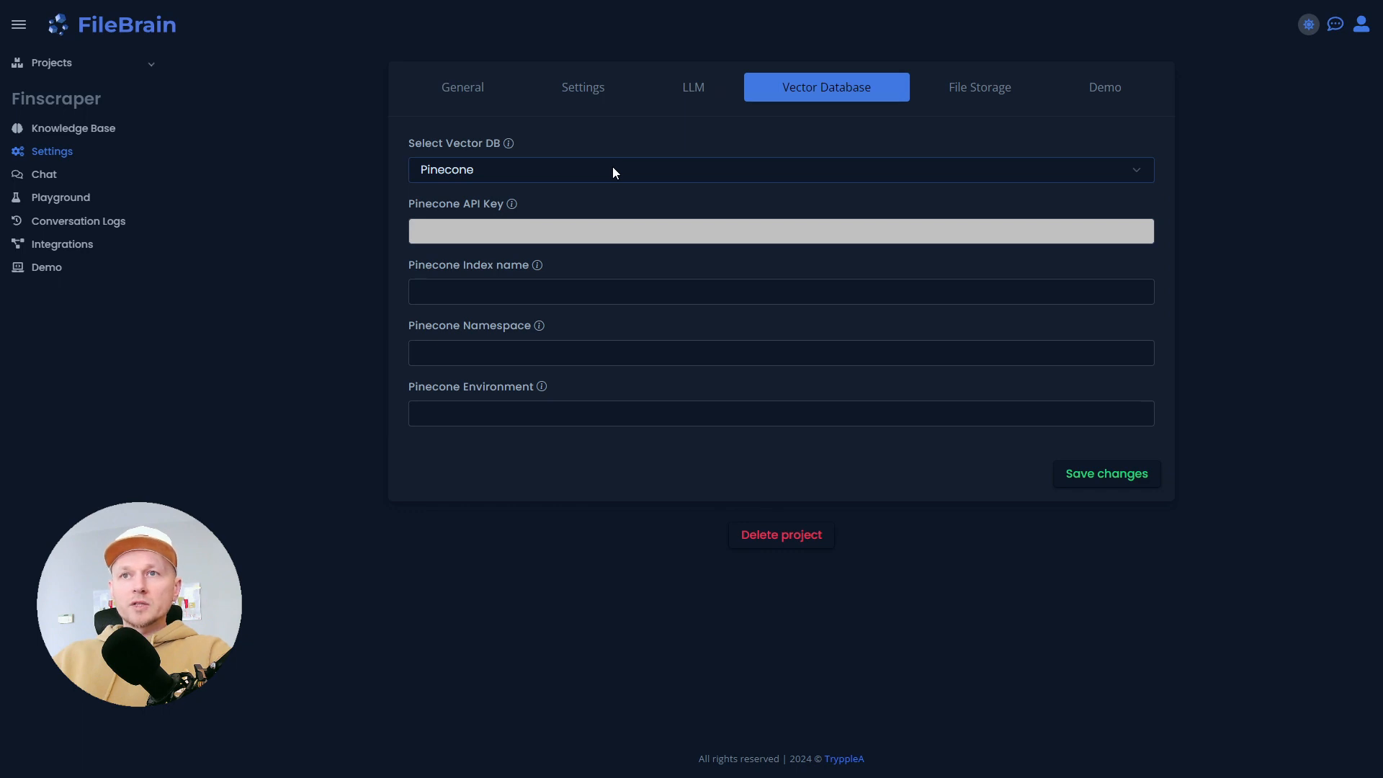
pyautogui.click(575, 200)
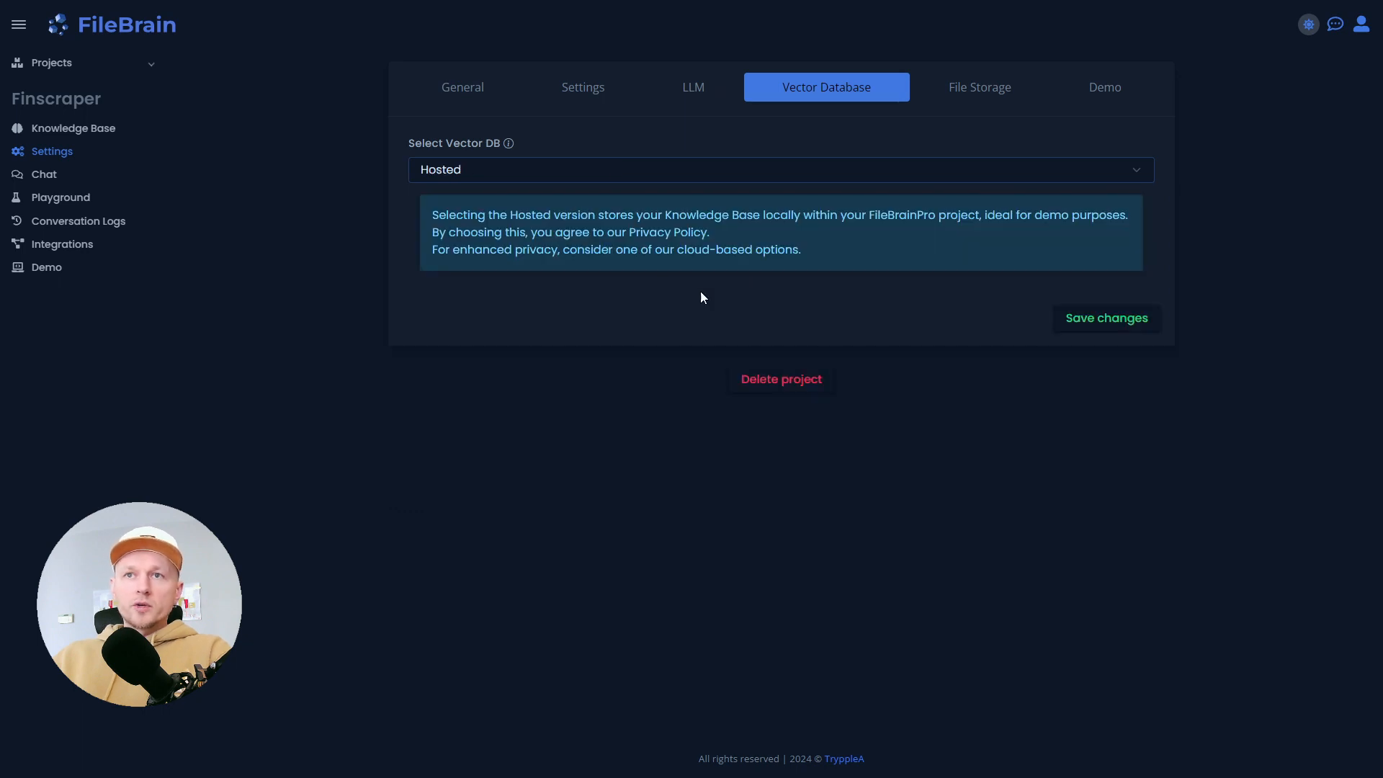
pyautogui.click(977, 98)
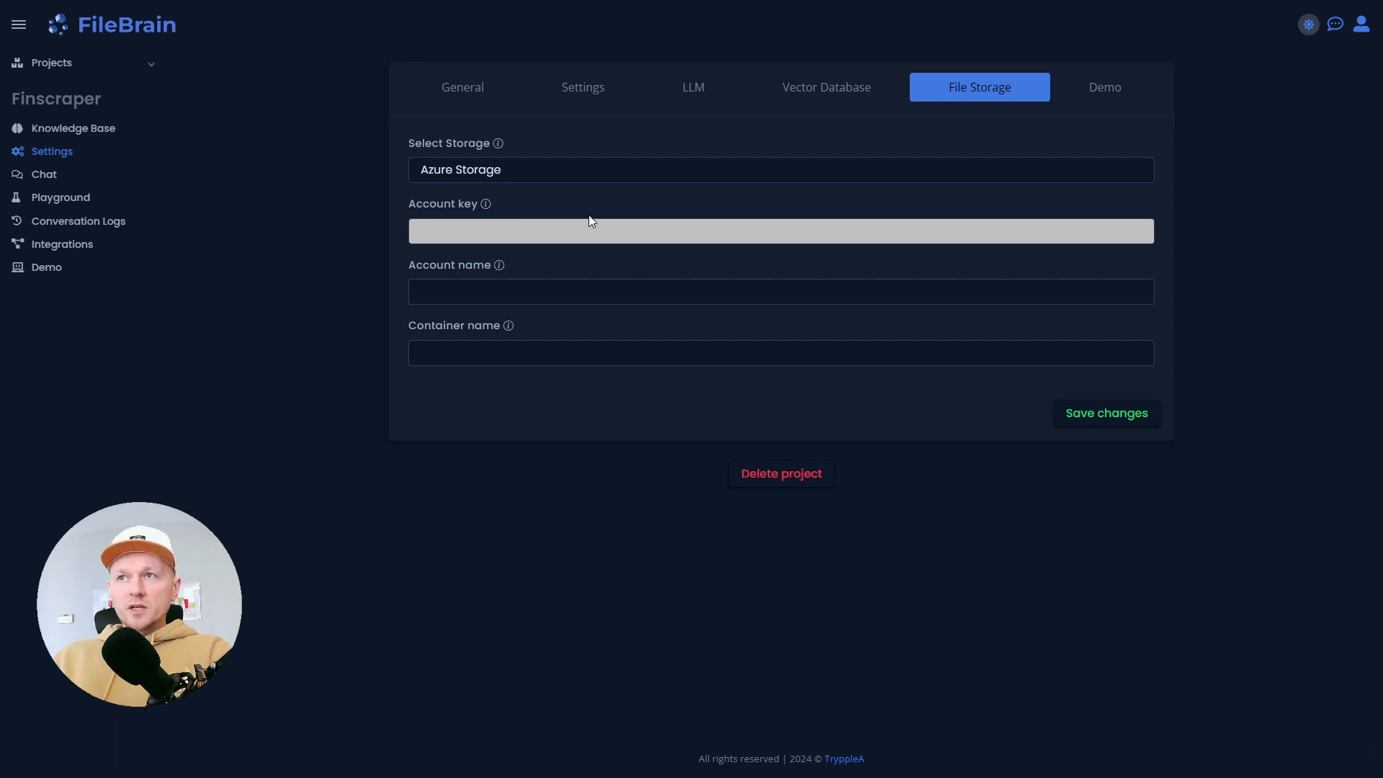
pyautogui.click(544, 202)
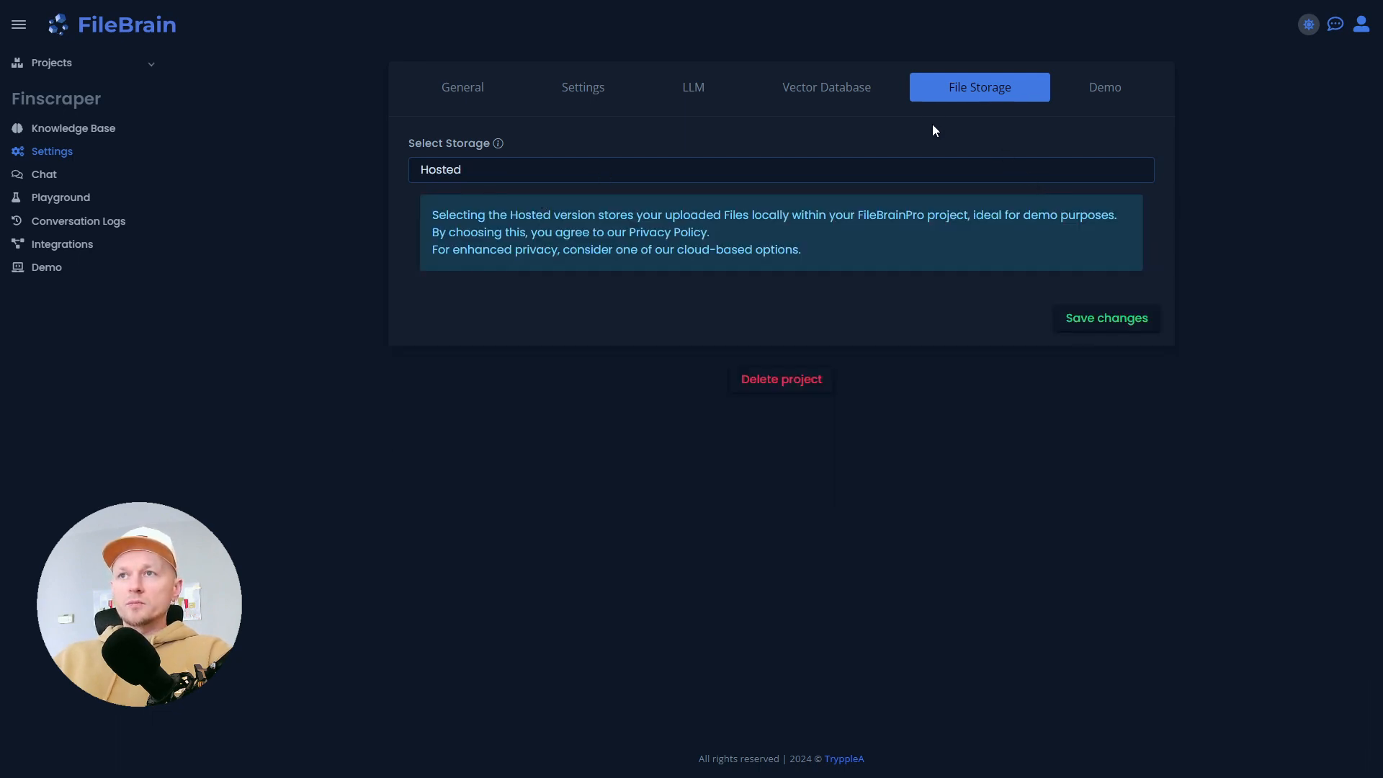
# Try gpt-4-turbo-preview as the project's LLM model and settle on gpt-3.5-turbo
pyautogui.click(686, 97)
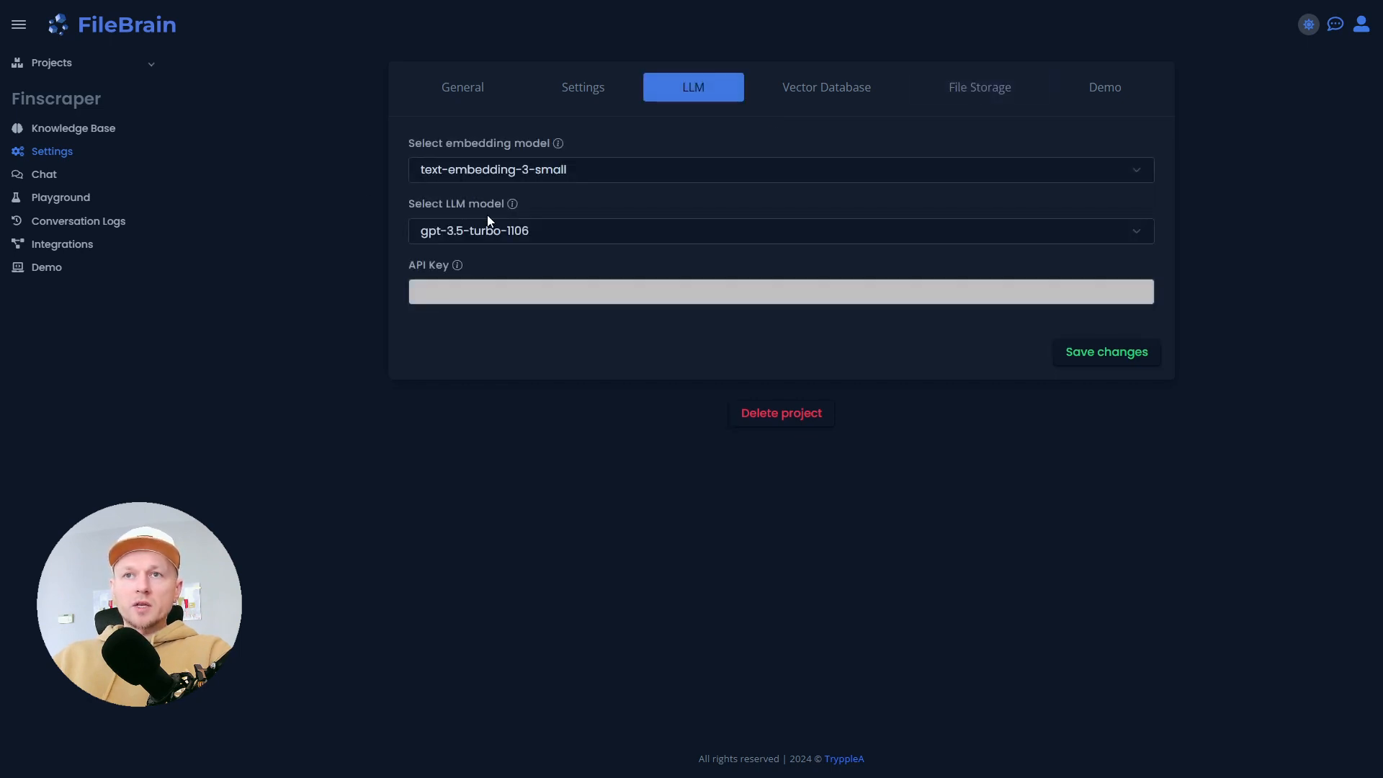
pyautogui.click(522, 304)
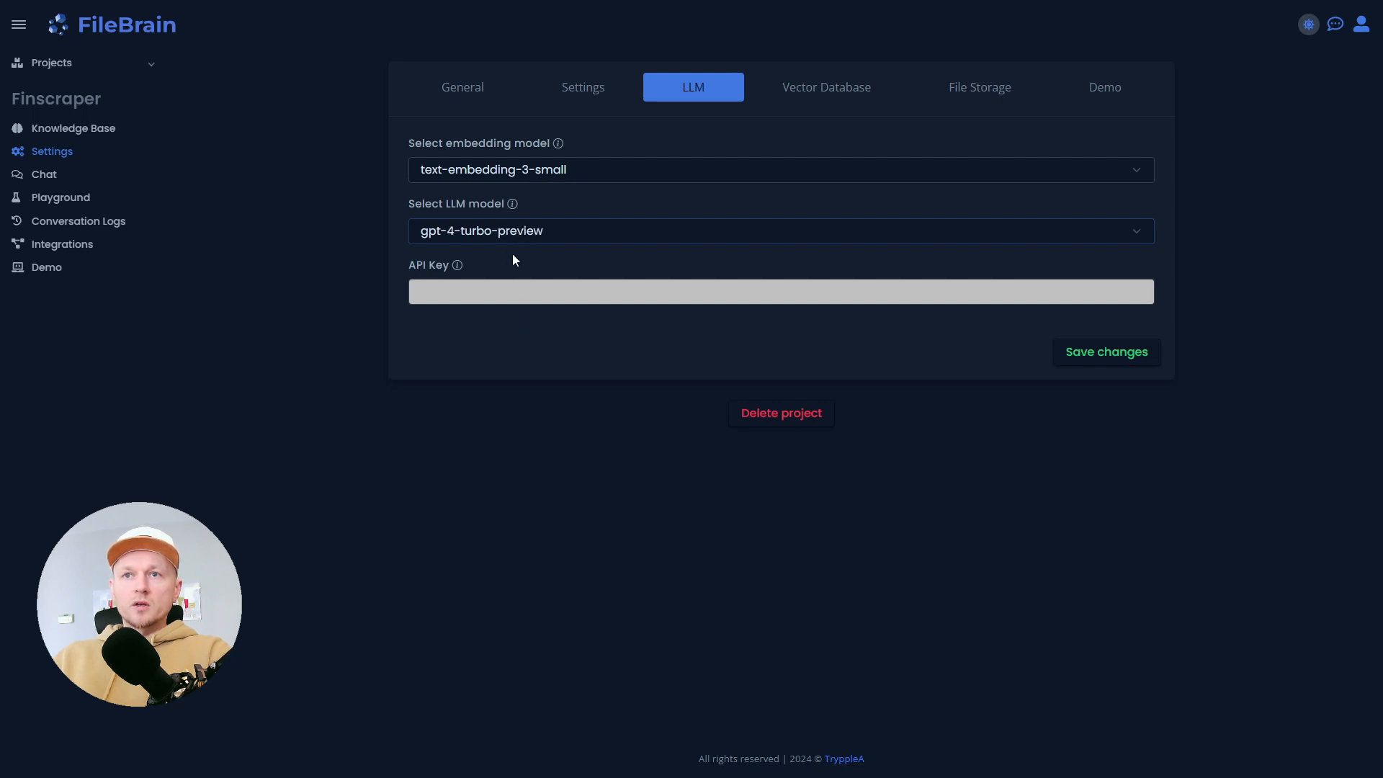
pyautogui.click(514, 256)
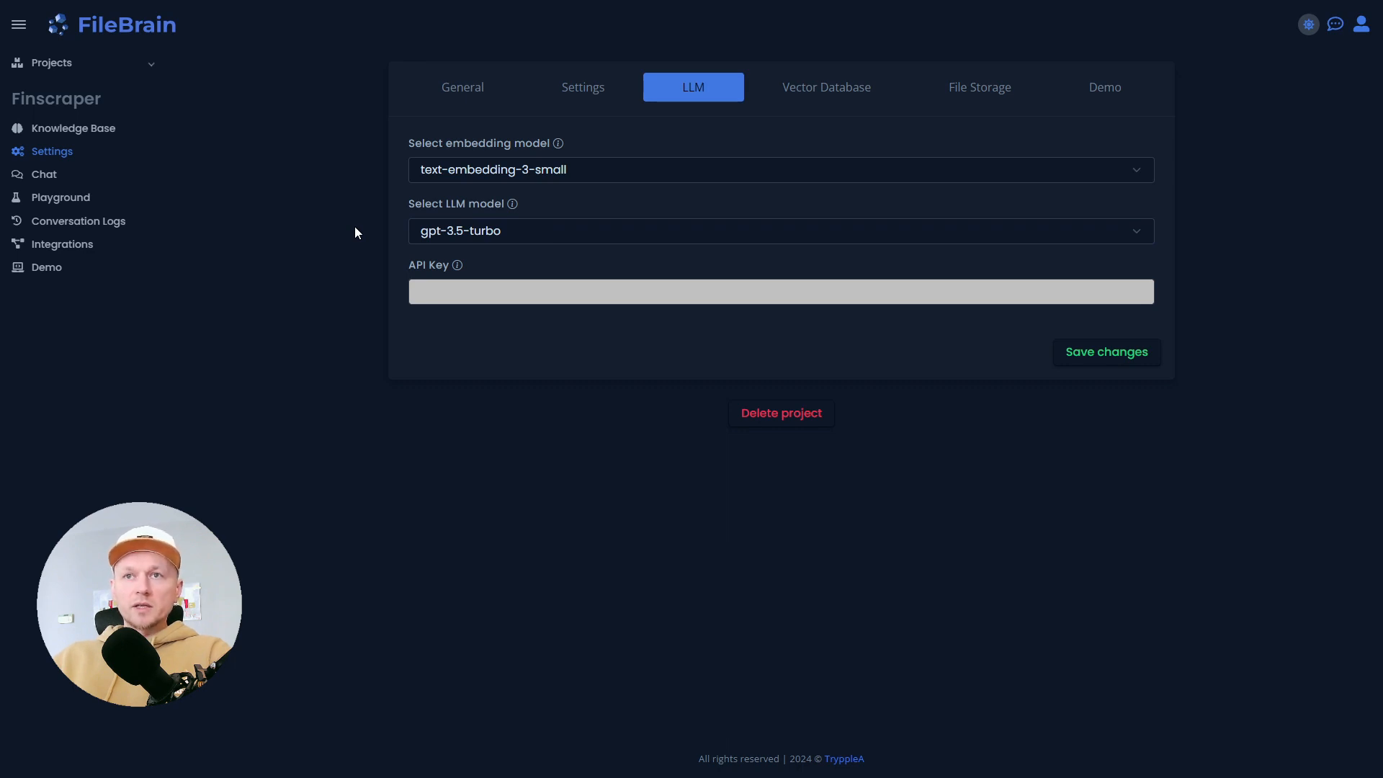
# Try text-embedding-3-large as the embedding model and switch back to text-embedding-3-small
pyautogui.click(536, 229)
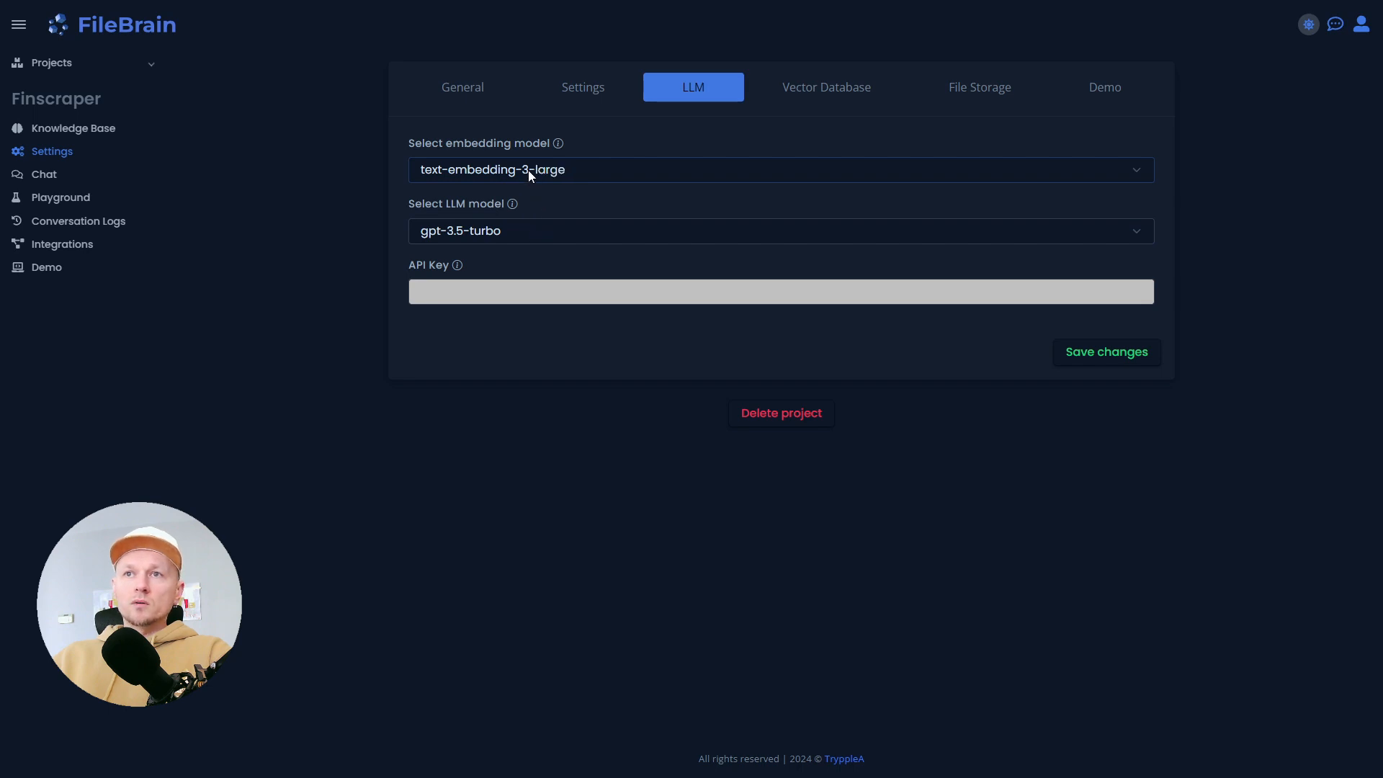
pyautogui.click(529, 170)
pyautogui.click(530, 212)
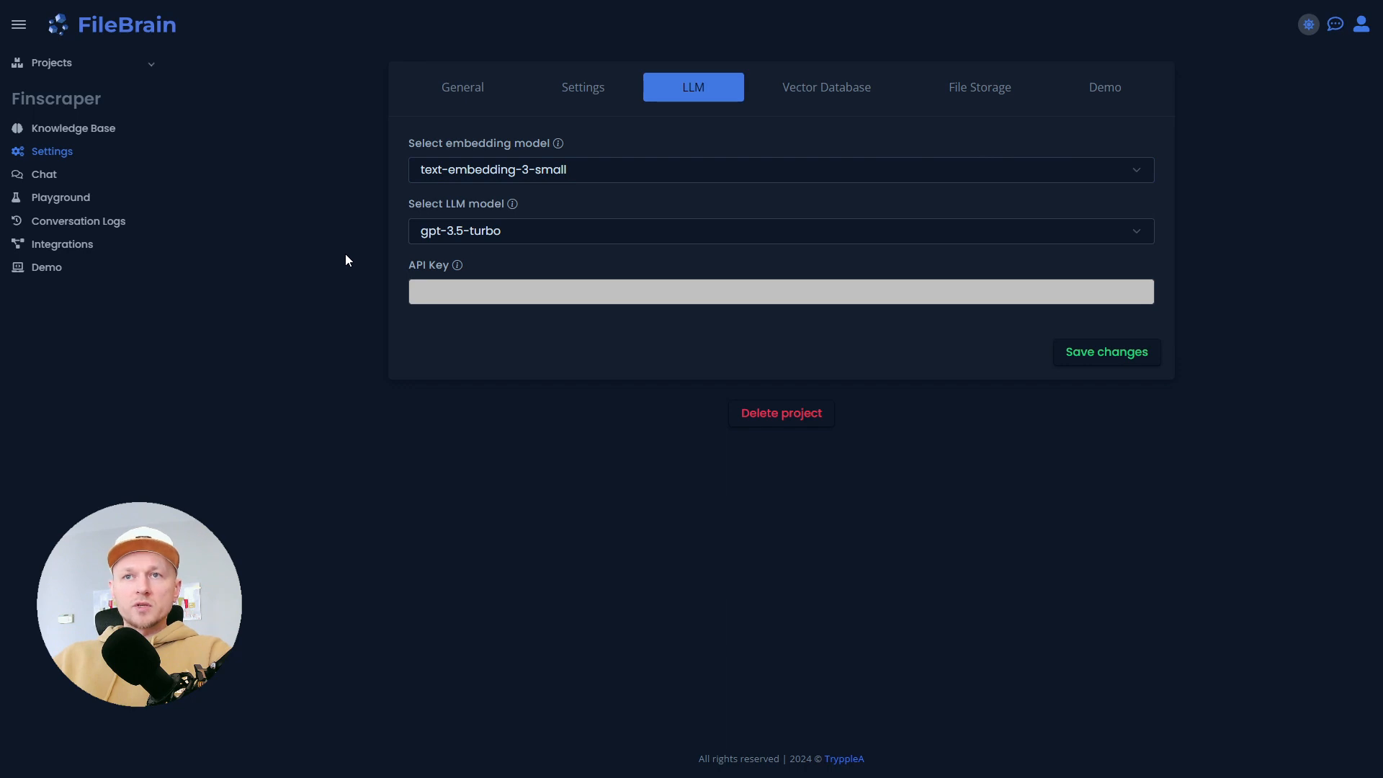
# Try Max Marginal Relevance as the project's search algorithm and switch back to Similarity Search
pyautogui.click(595, 91)
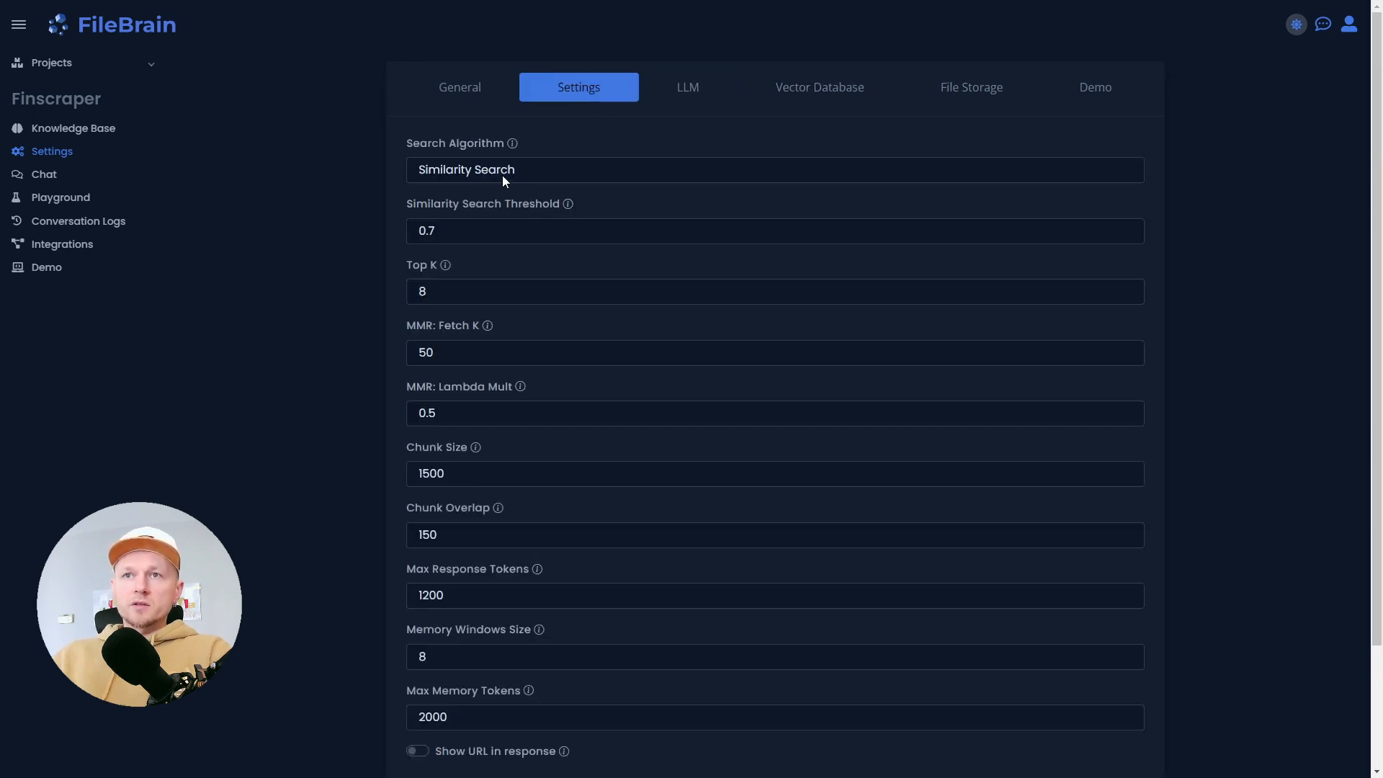
pyautogui.click(482, 213)
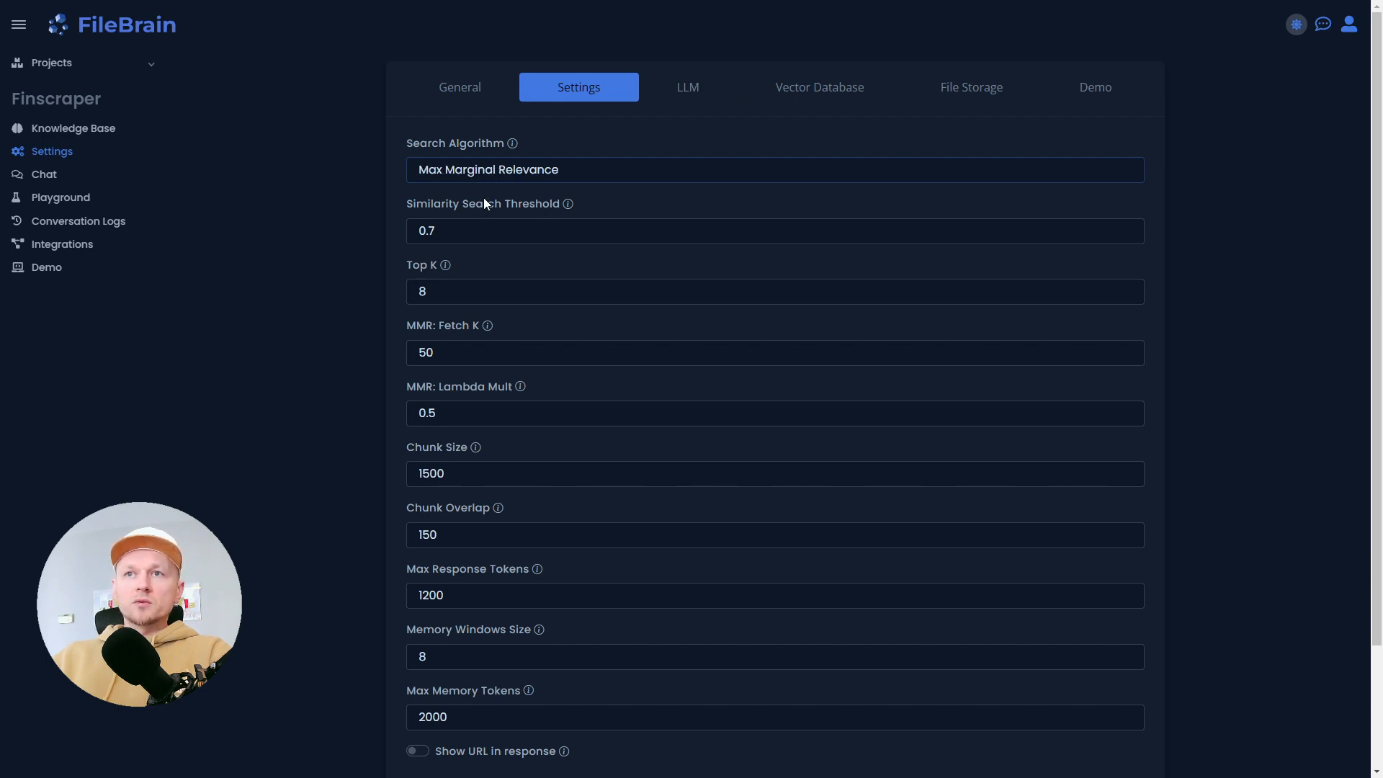
pyautogui.click(484, 198)
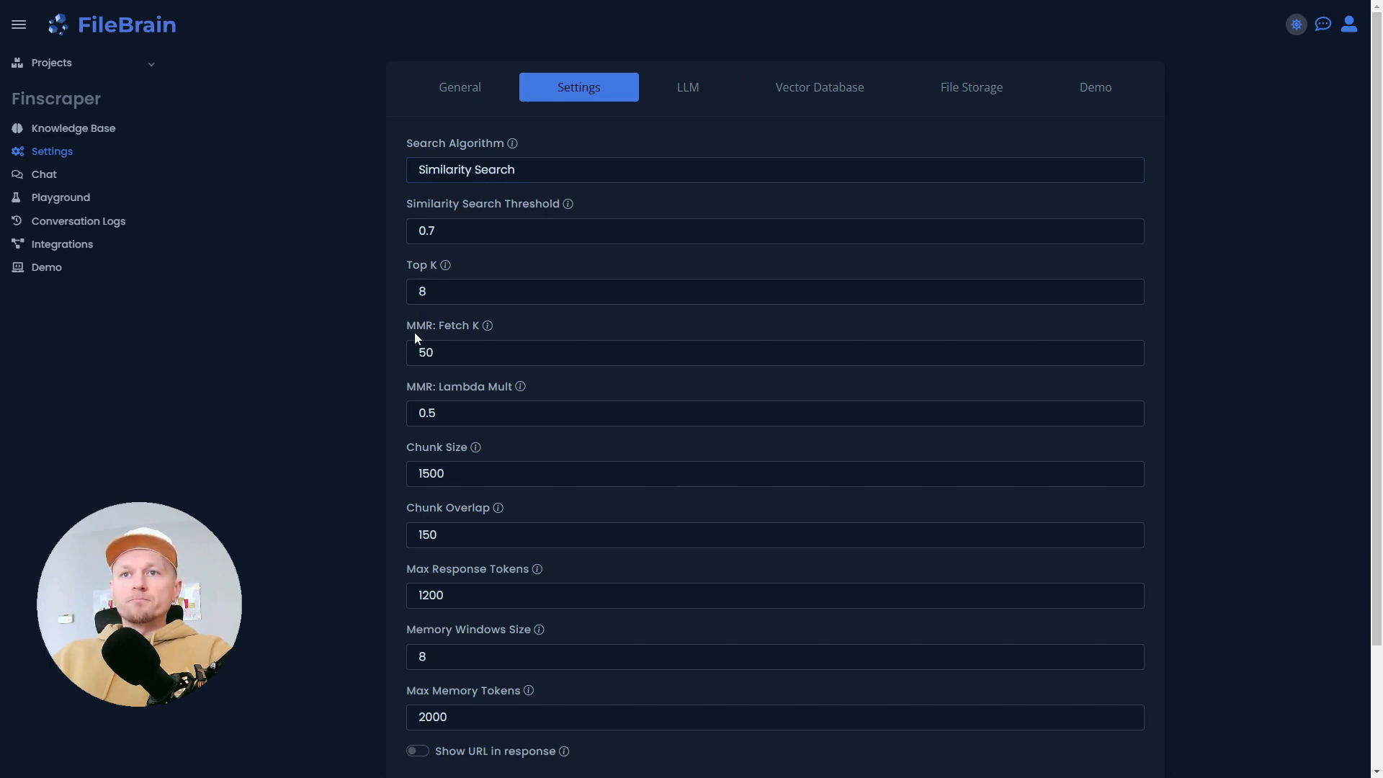
# Review the project's chunk size, chunk overlap, response token and memory settings
pyautogui.scroll(-2, 403, 398)
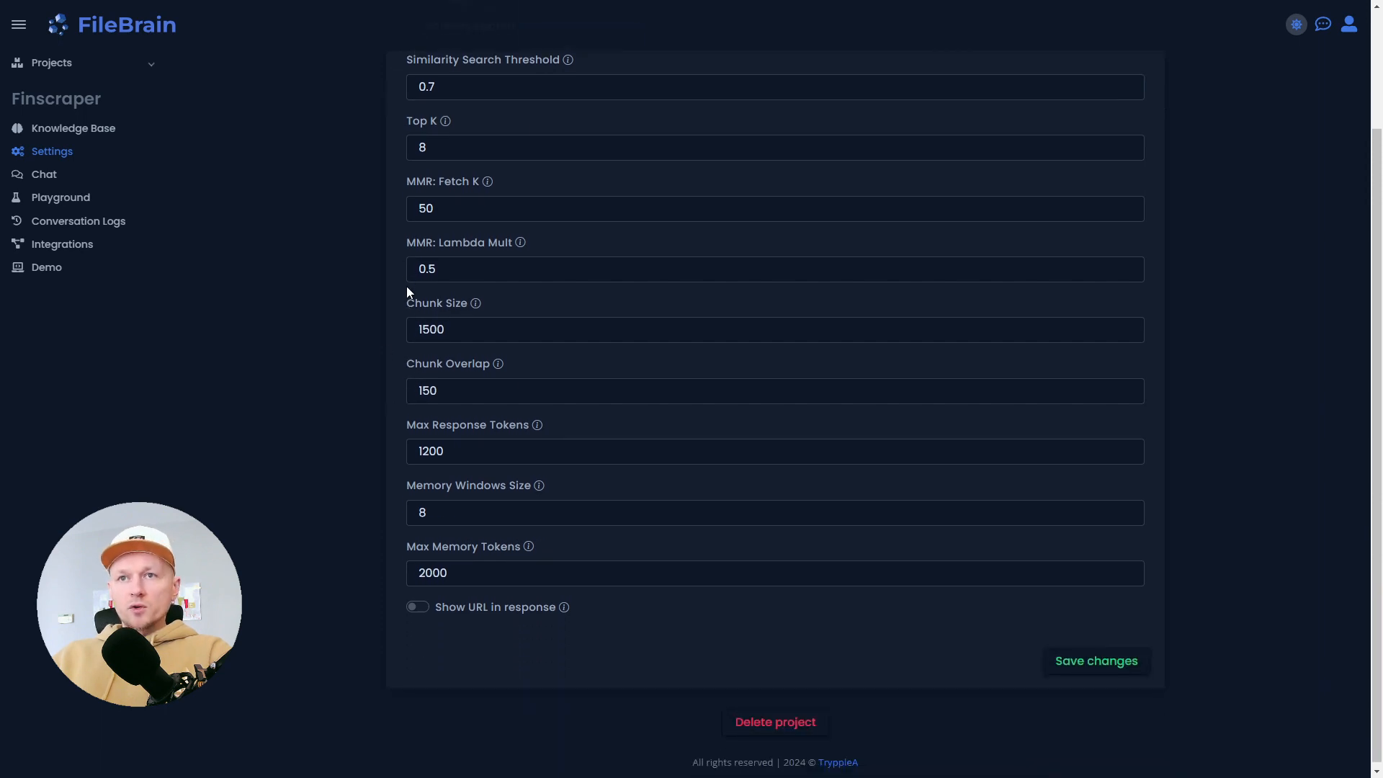
pyautogui.moveTo(406, 286); pyautogui.dragTo(436, 391)
pyautogui.click(447, 424)
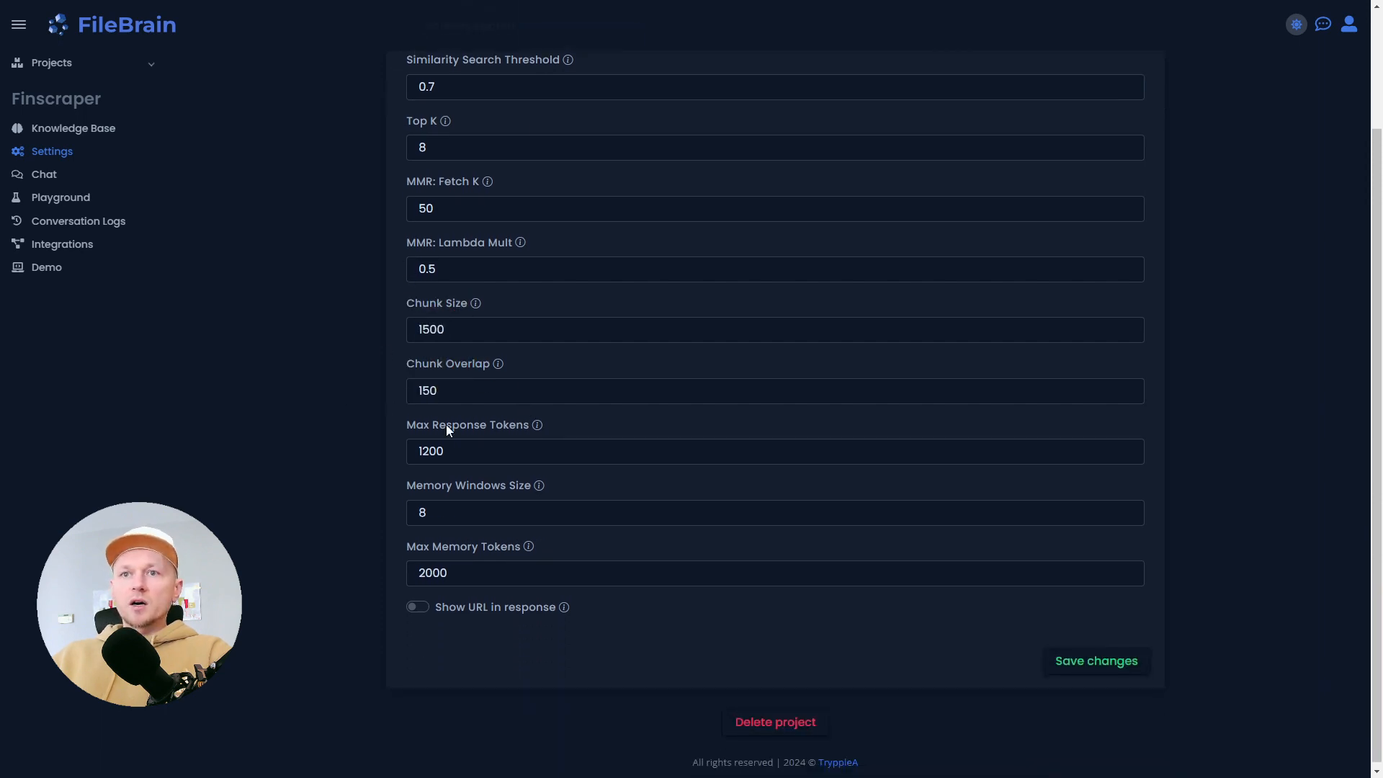
pyautogui.moveTo(515, 427); pyautogui.dragTo(417, 426)
pyautogui.moveTo(447, 472); pyautogui.dragTo(531, 560)
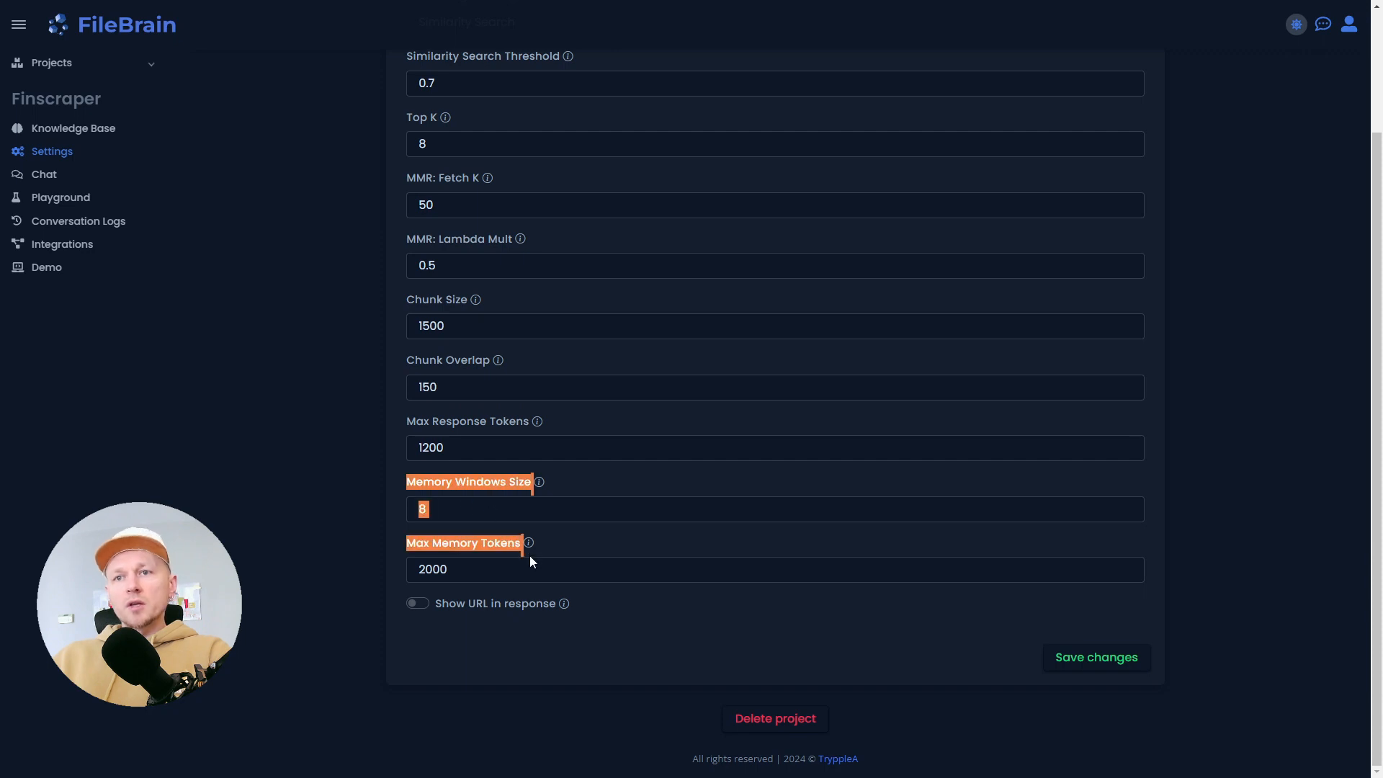
pyautogui.click(366, 491)
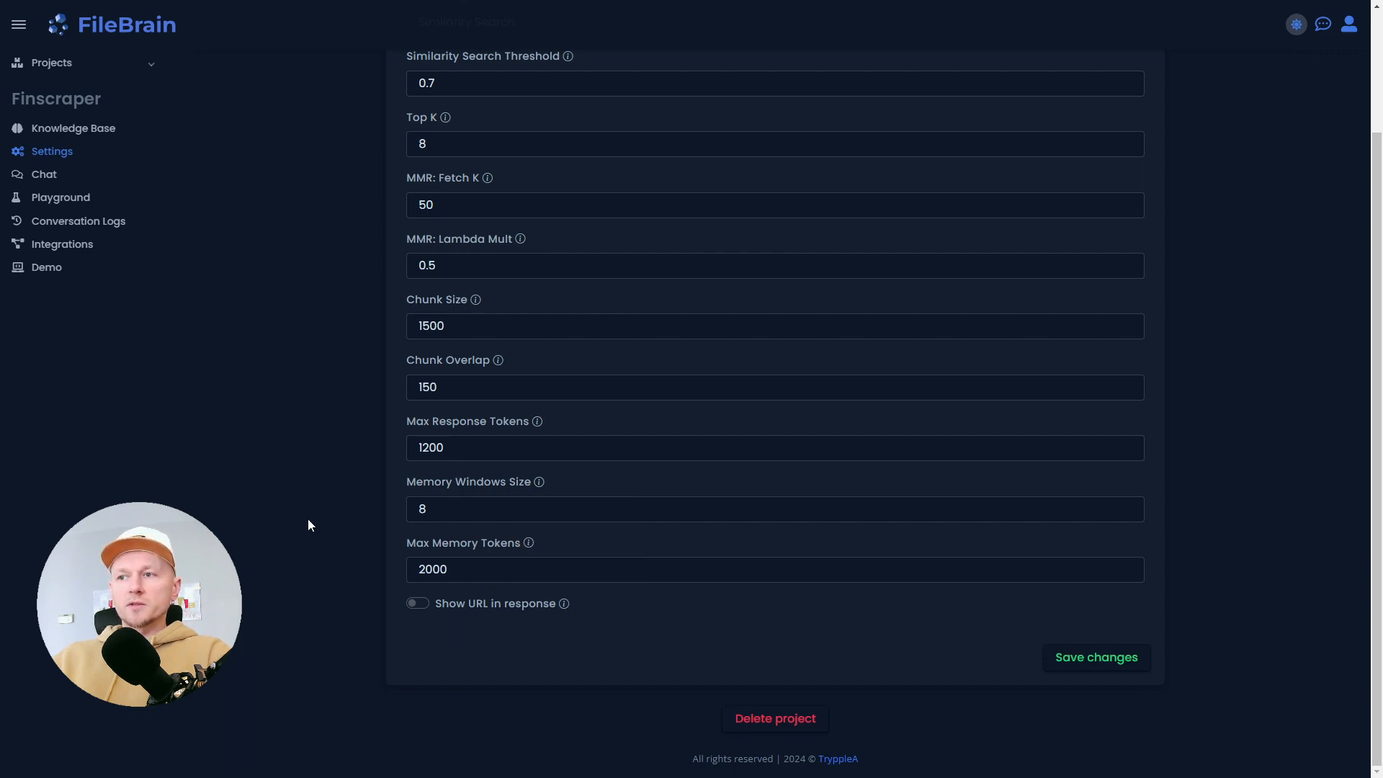
pyautogui.scroll(2, 289, 429)
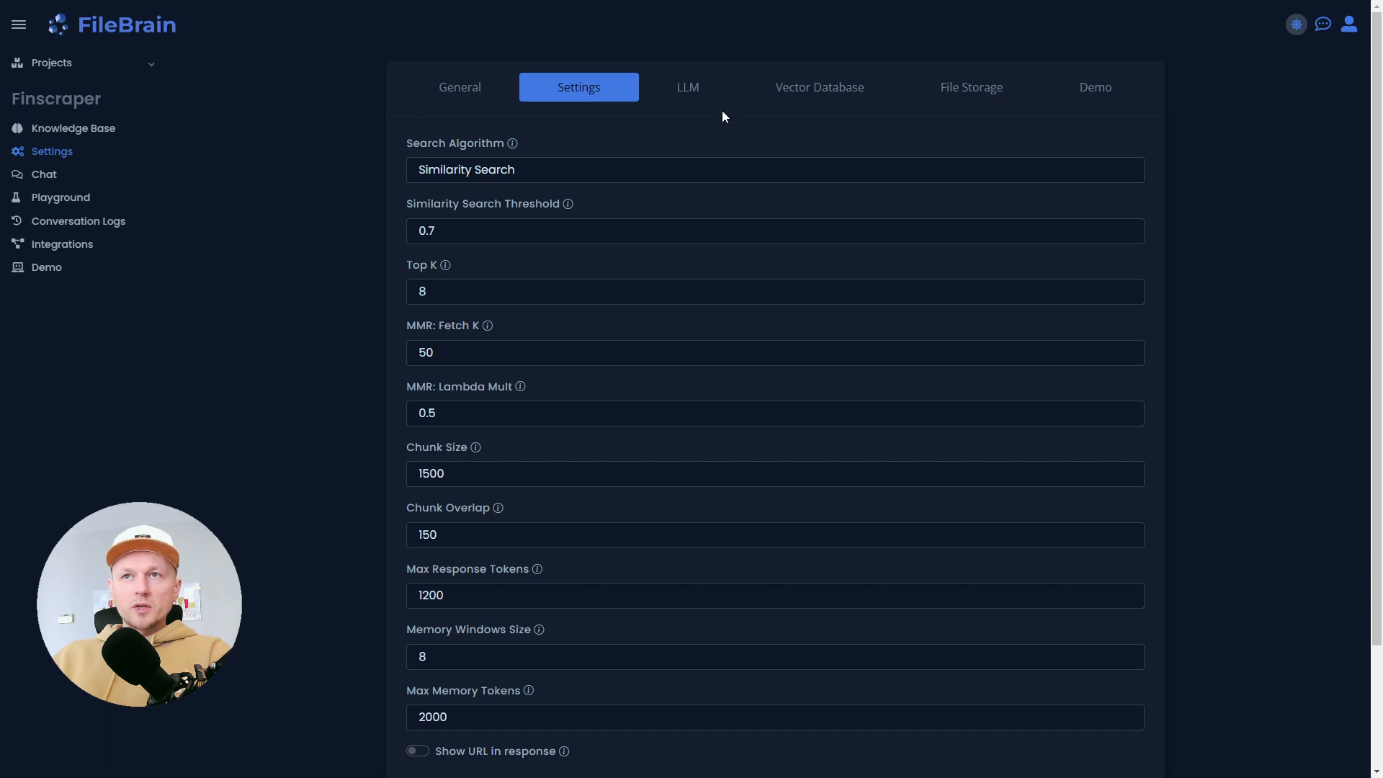
# Review the project's title, description and prompt, and recheck the LLM configuration
pyautogui.click(453, 92)
pyautogui.moveTo(484, 177); pyautogui.dragTo(424, 173)
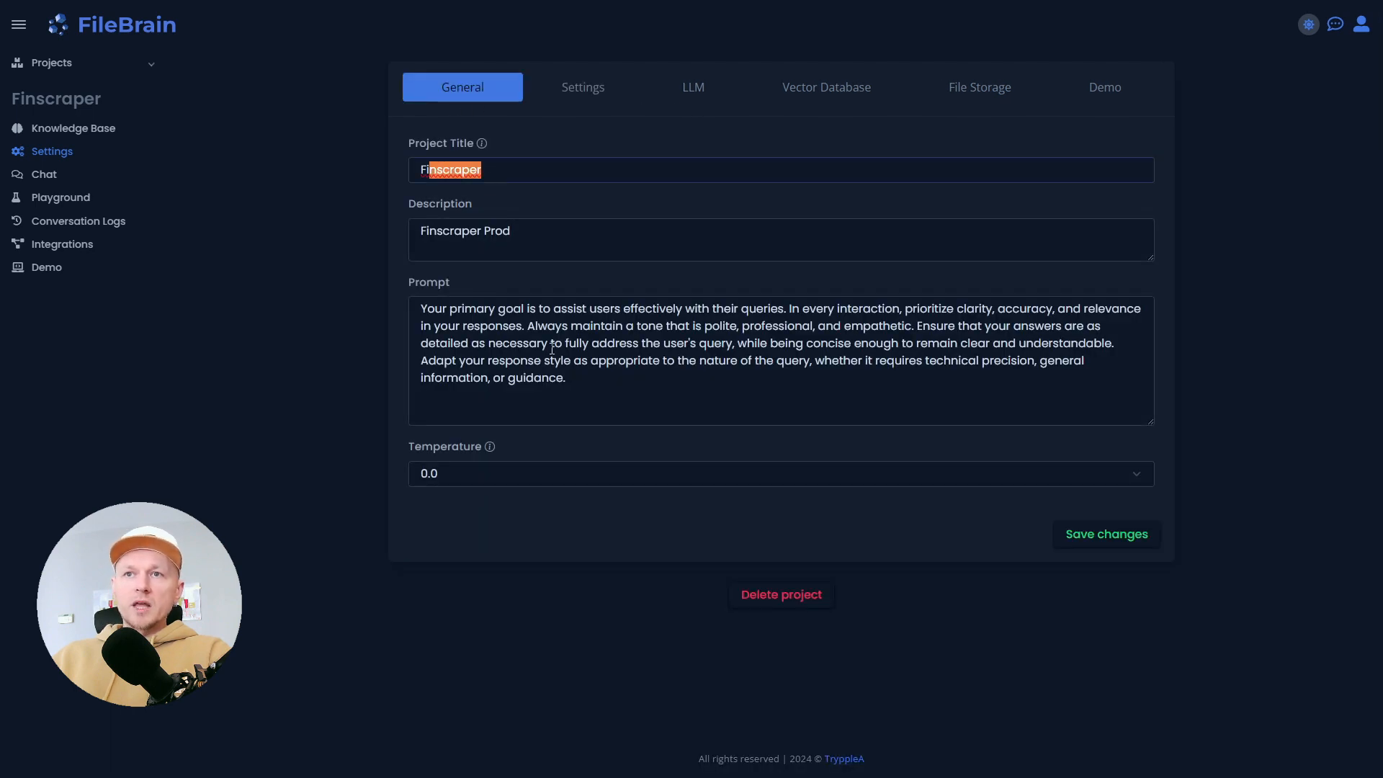
pyautogui.moveTo(495, 233); pyautogui.dragTo(408, 224)
pyautogui.moveTo(584, 363); pyautogui.dragTo(424, 308)
pyautogui.click(599, 361)
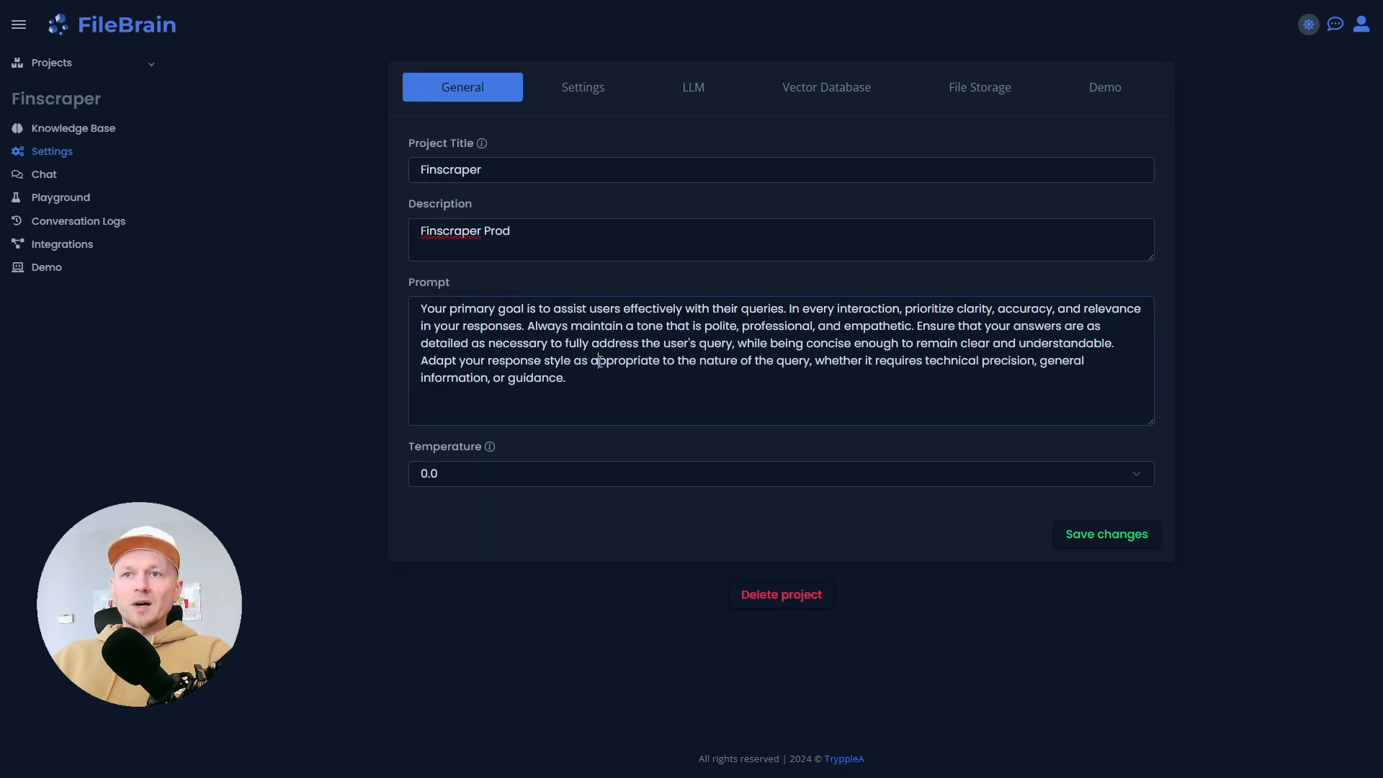
pyautogui.click(670, 89)
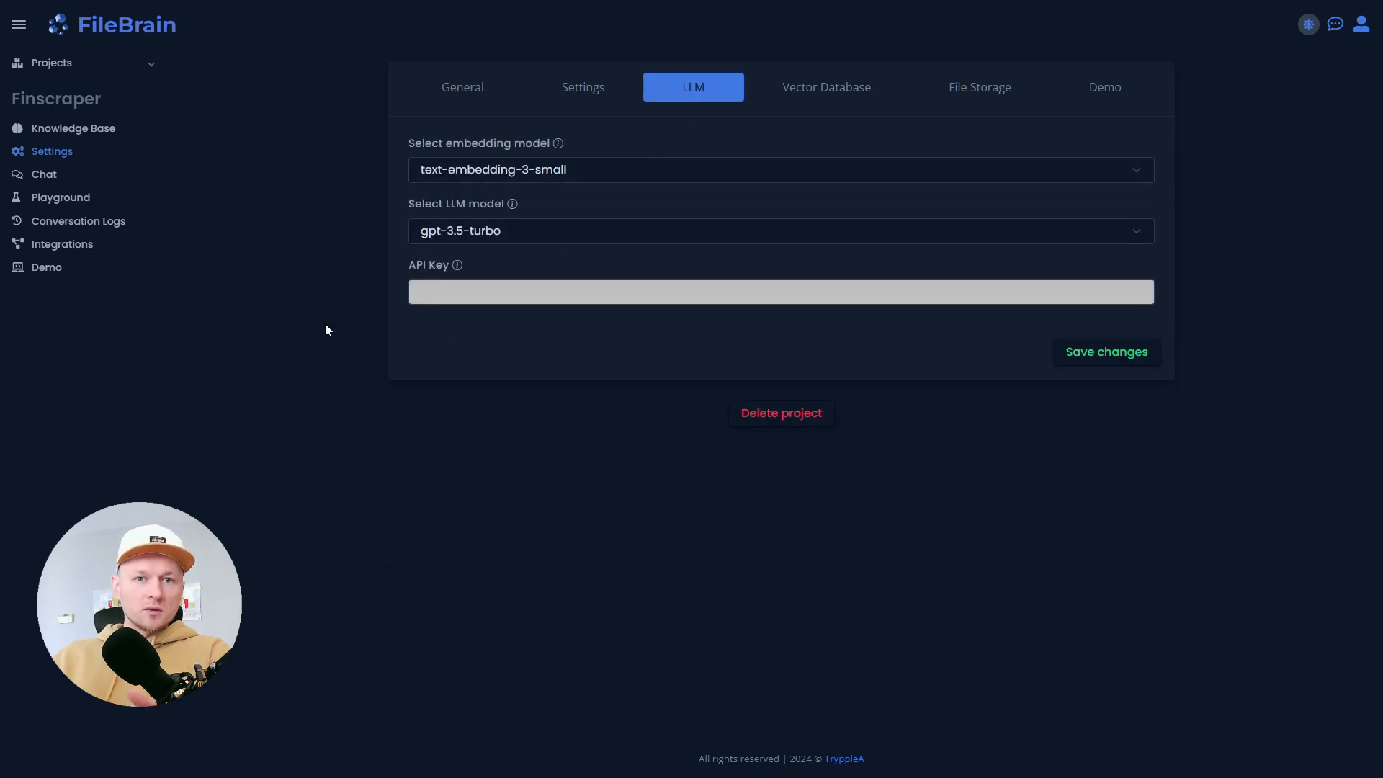
pyautogui.click(90, 130)
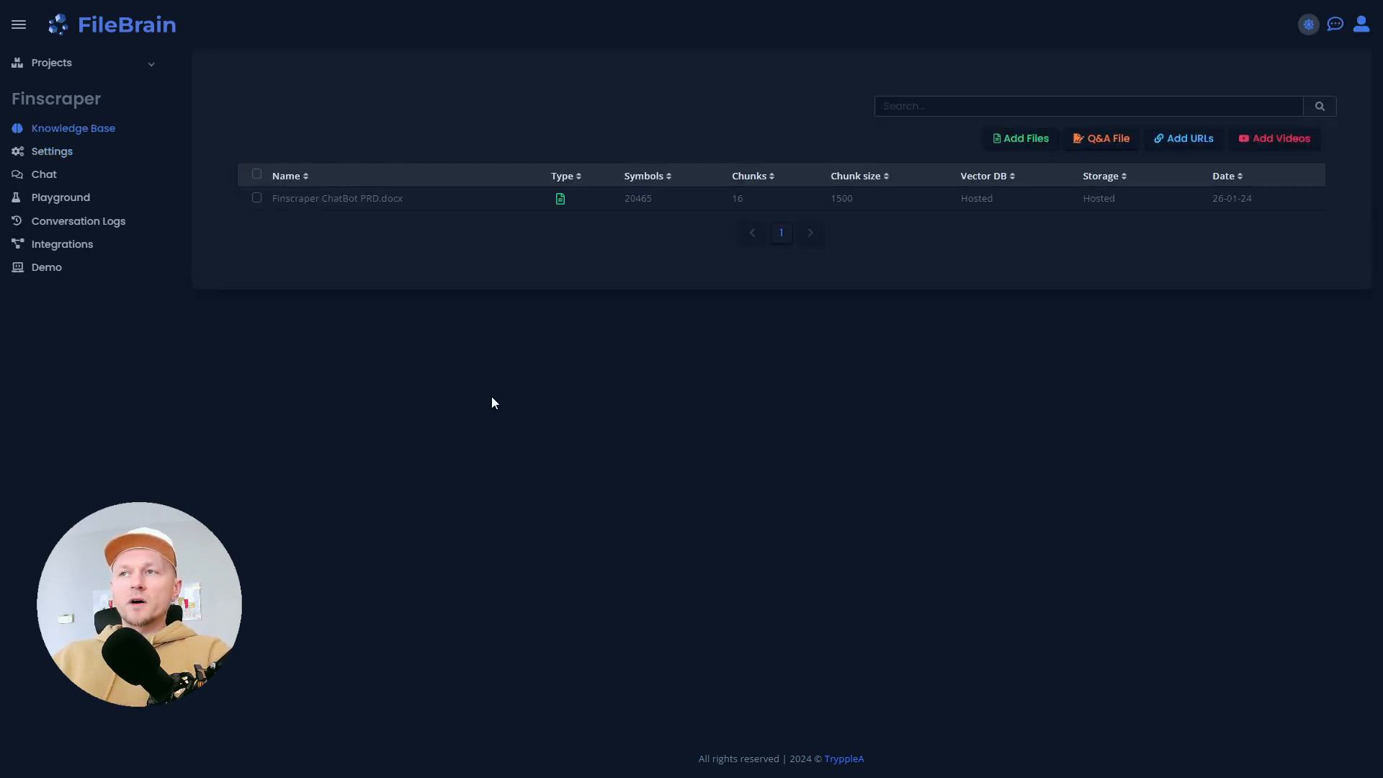
pyautogui.click(1188, 142)
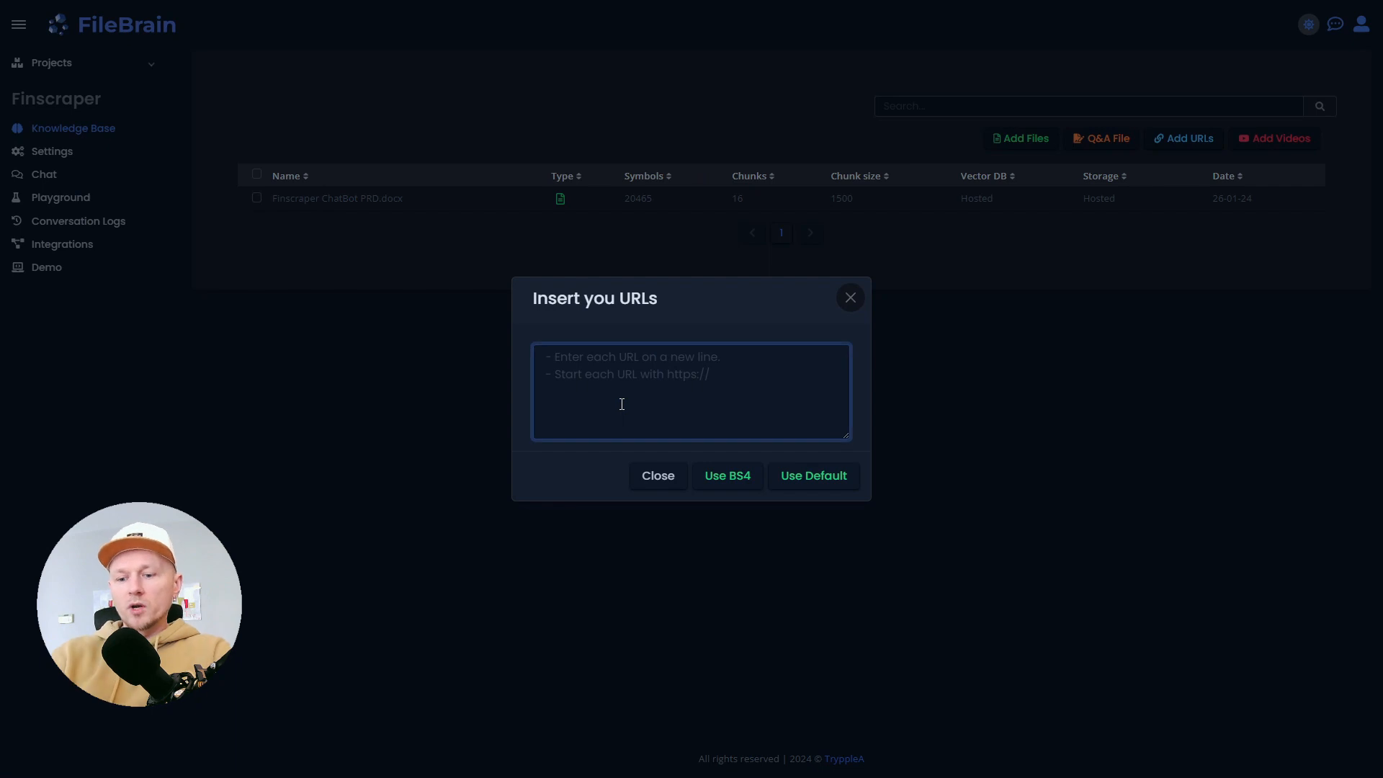
pyautogui.write('https://fi')
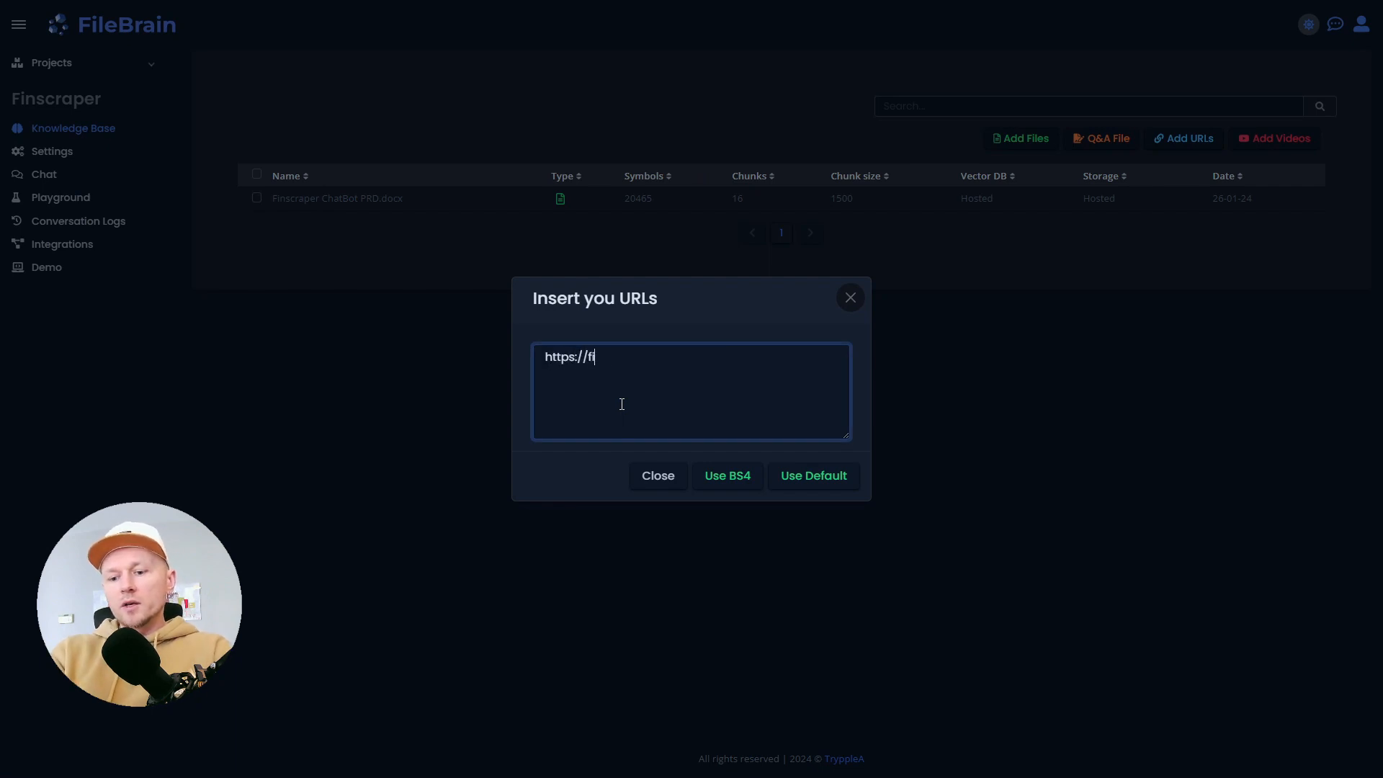
pyautogui.write('nscraper.com/')
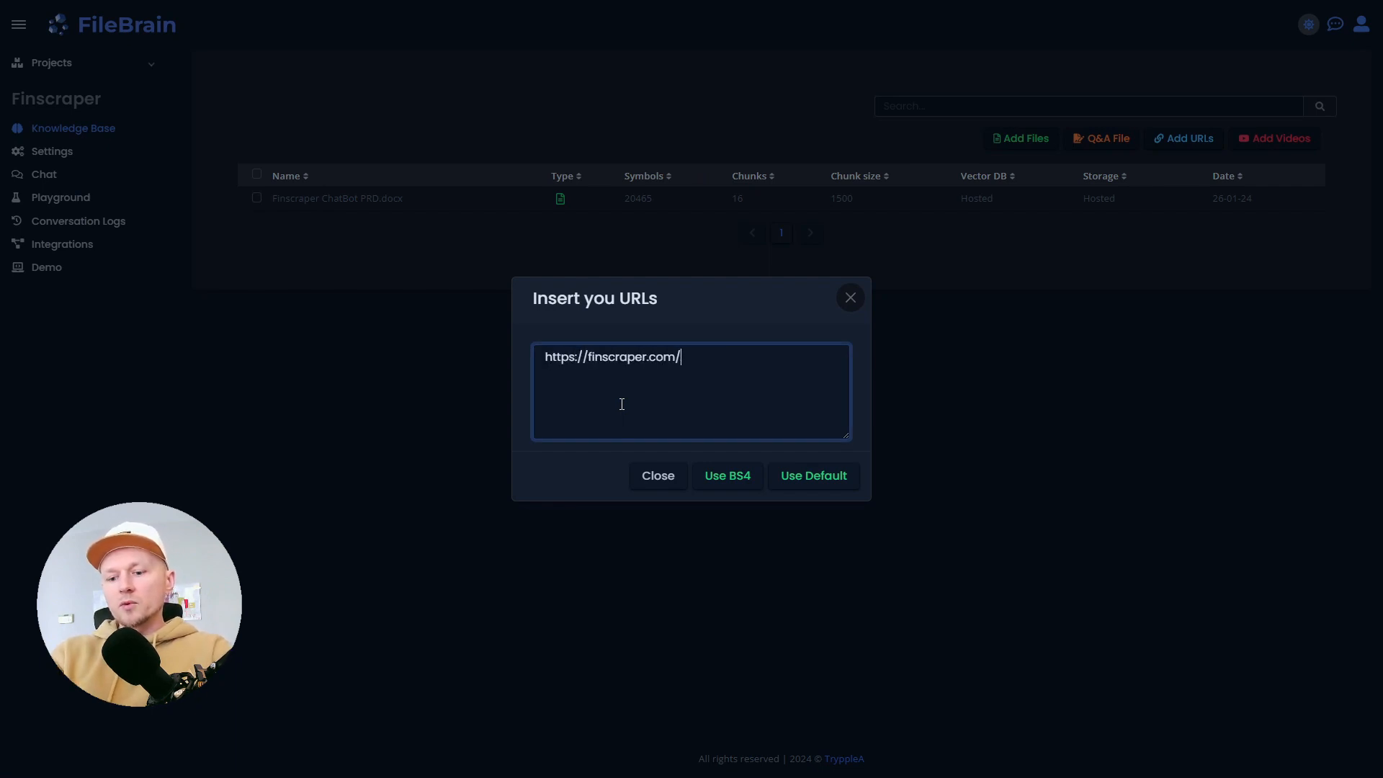
pyautogui.write('FAQ')
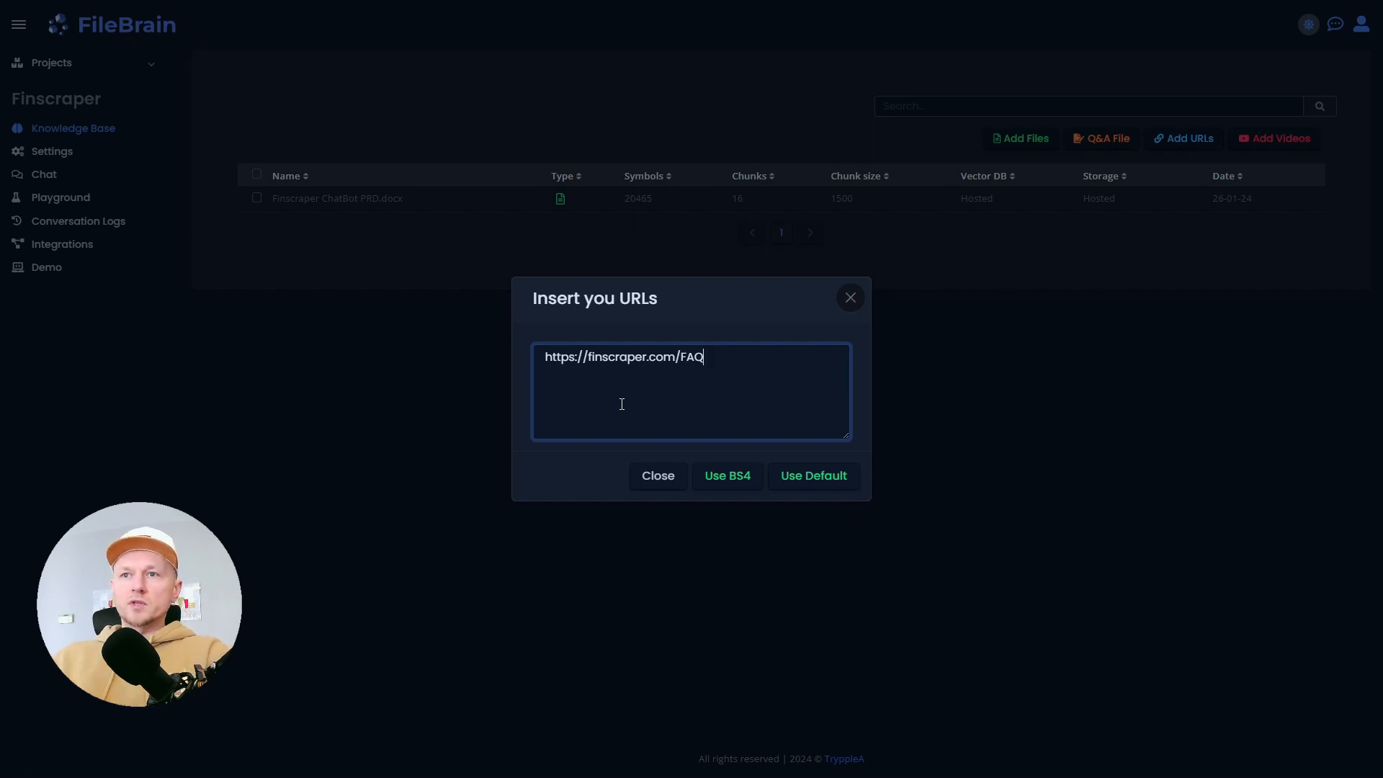
pyautogui.click(744, 480)
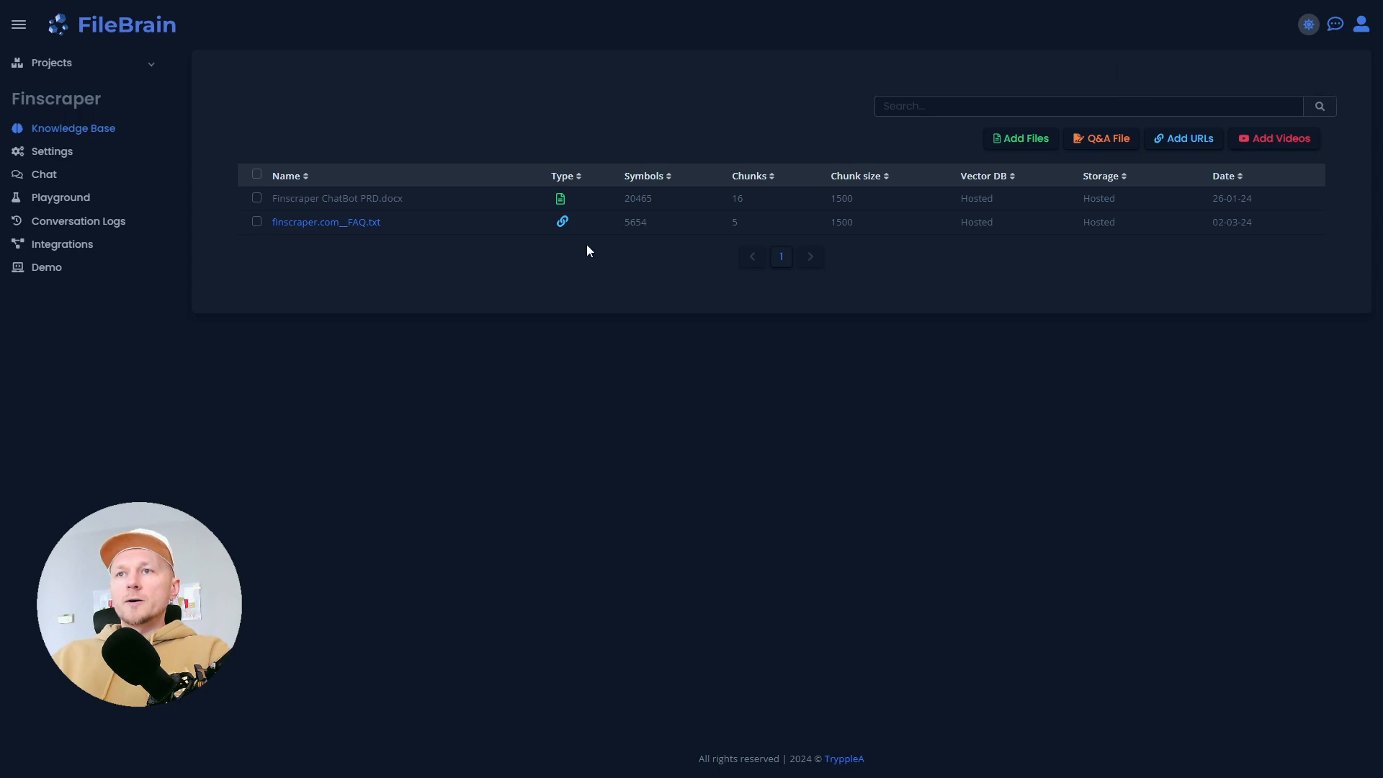
# Open the finscraper.com__FAQ.txt entry and highlight the overlaps between its chunks for review
pyautogui.click(1262, 222)
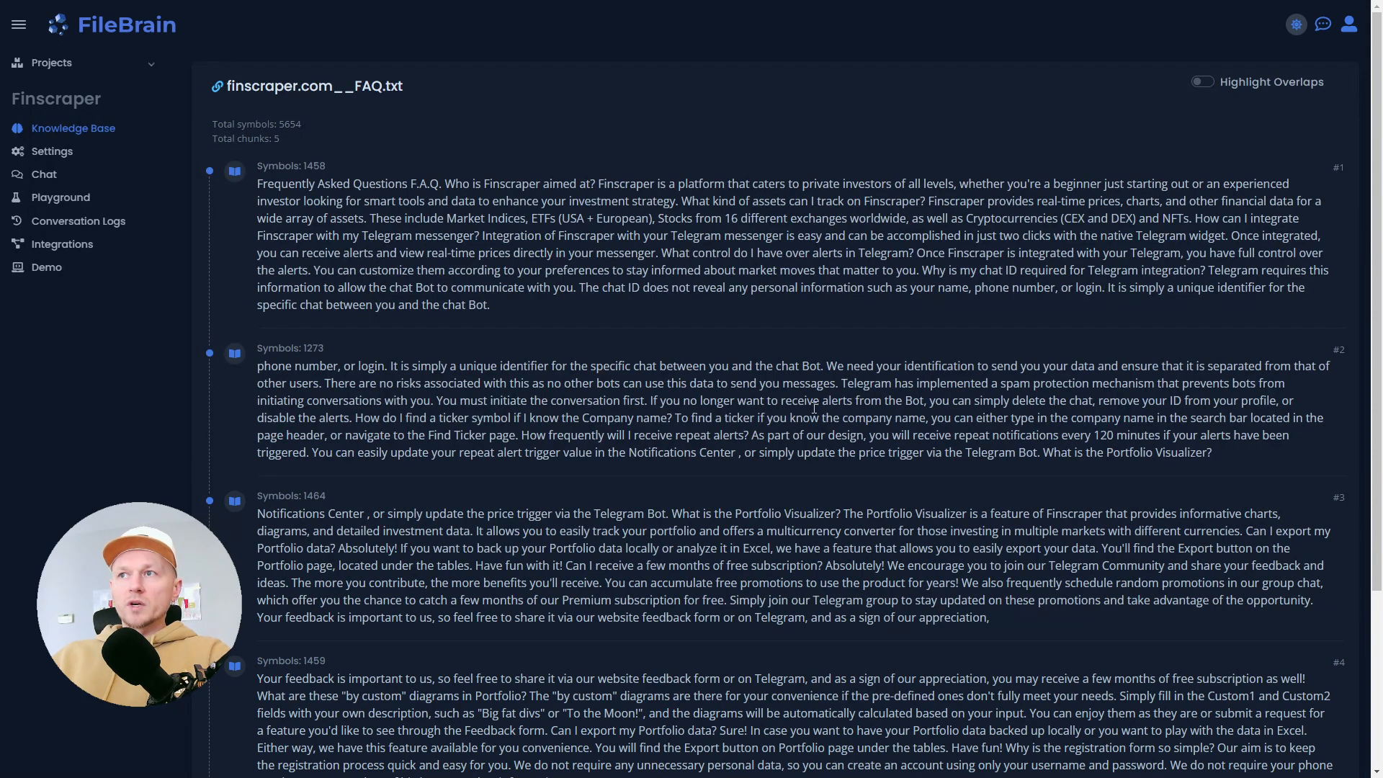
pyautogui.click(1200, 82)
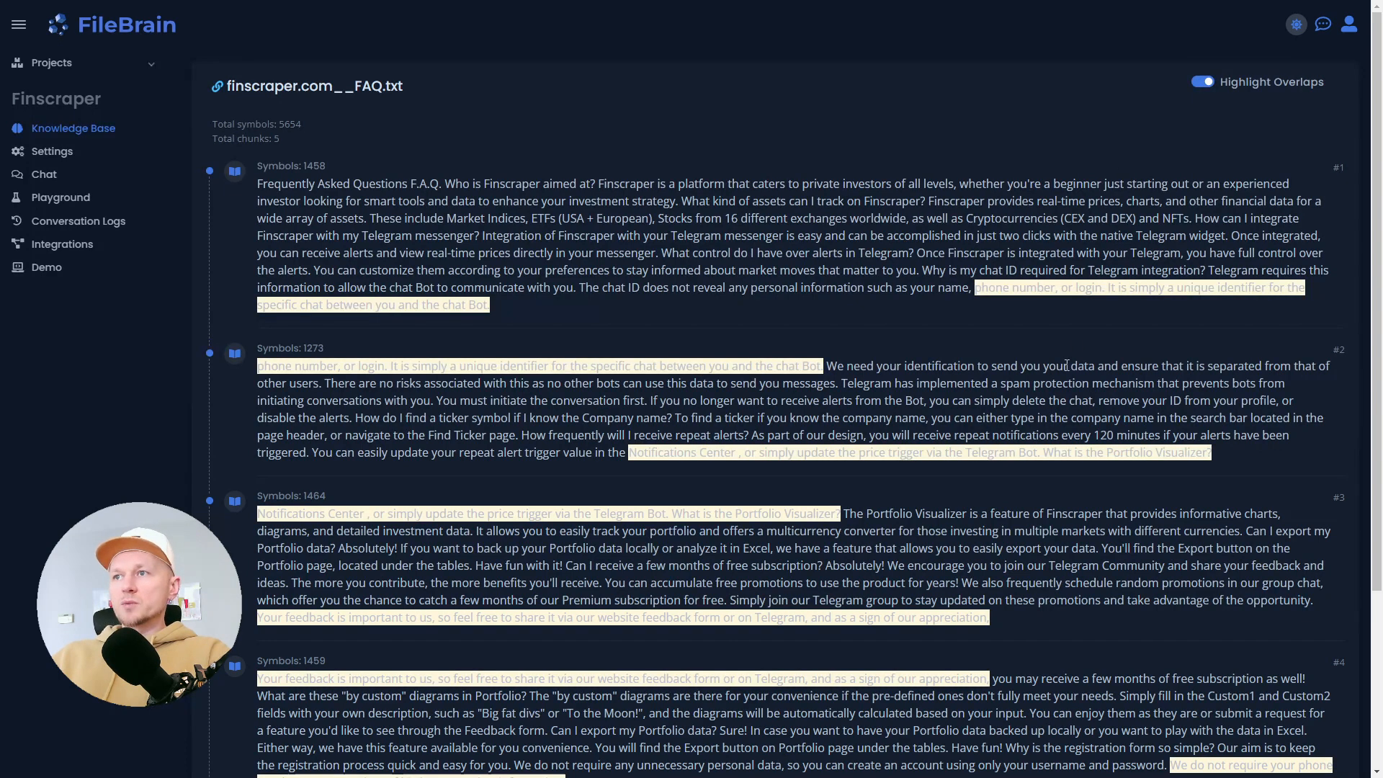
pyautogui.scroll(-3, 1008, 360)
pyautogui.scroll(3, 1020, 435)
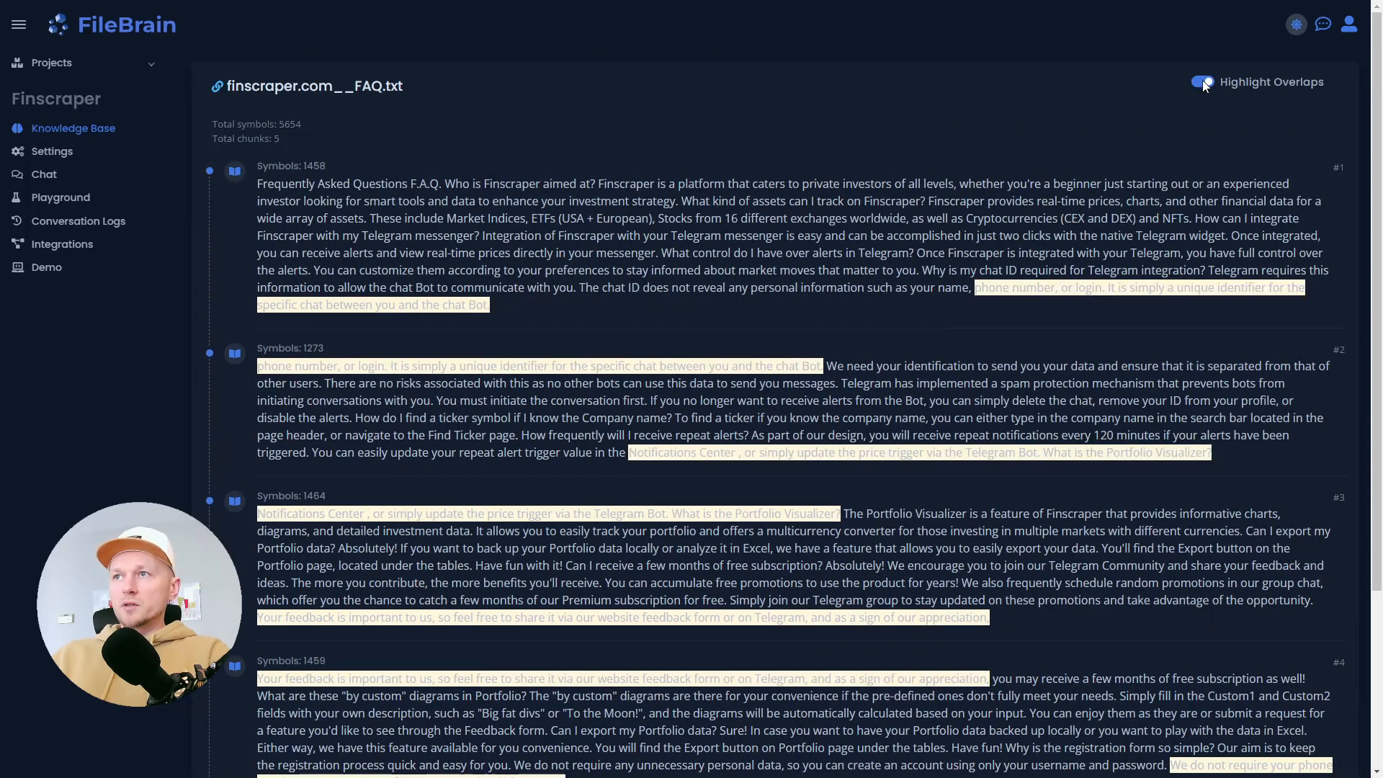
# Turn off the overlap highlighting and examine the chunks of finscraper.com__FAQ.txt, including the cookie consent text in the last chunk
pyautogui.scroll(-3, 1010, 296)
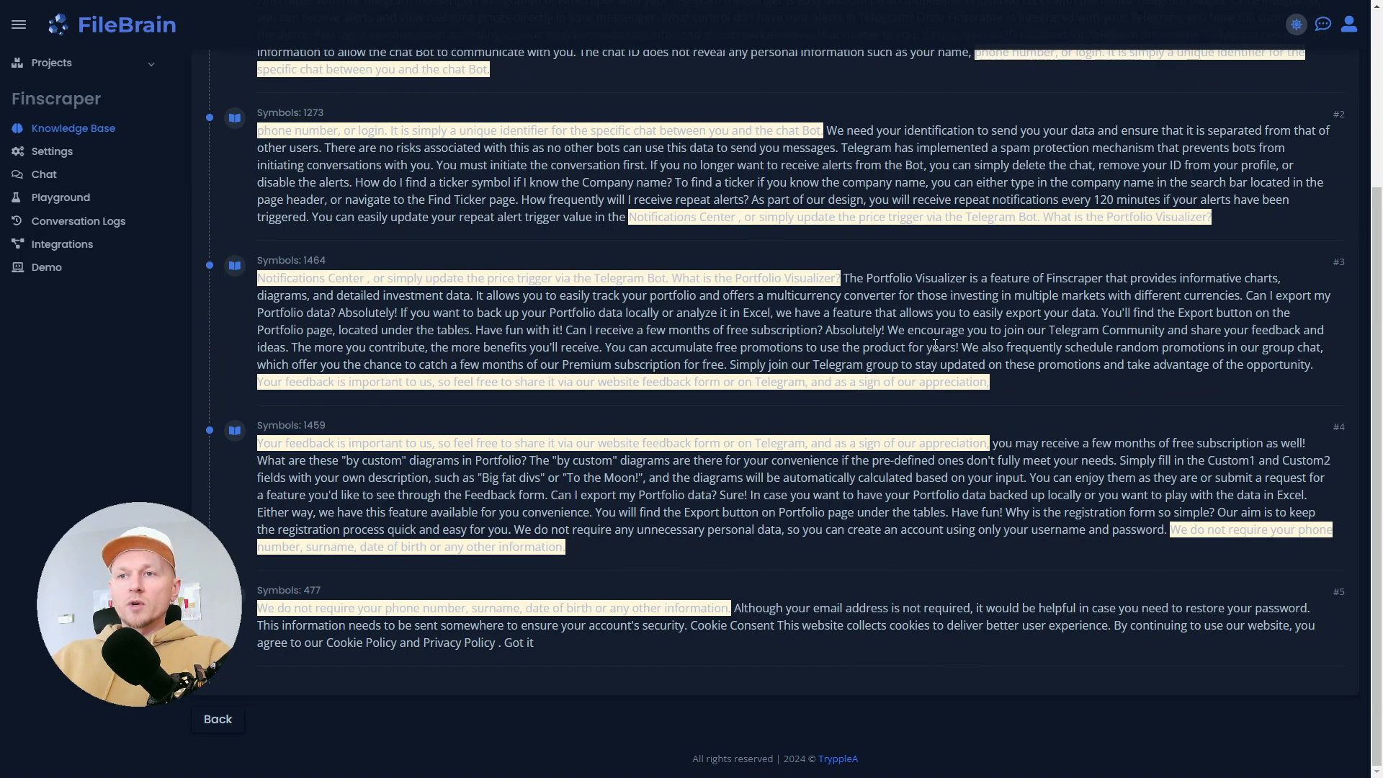
pyautogui.scroll(3, 926, 363)
pyautogui.click(1201, 84)
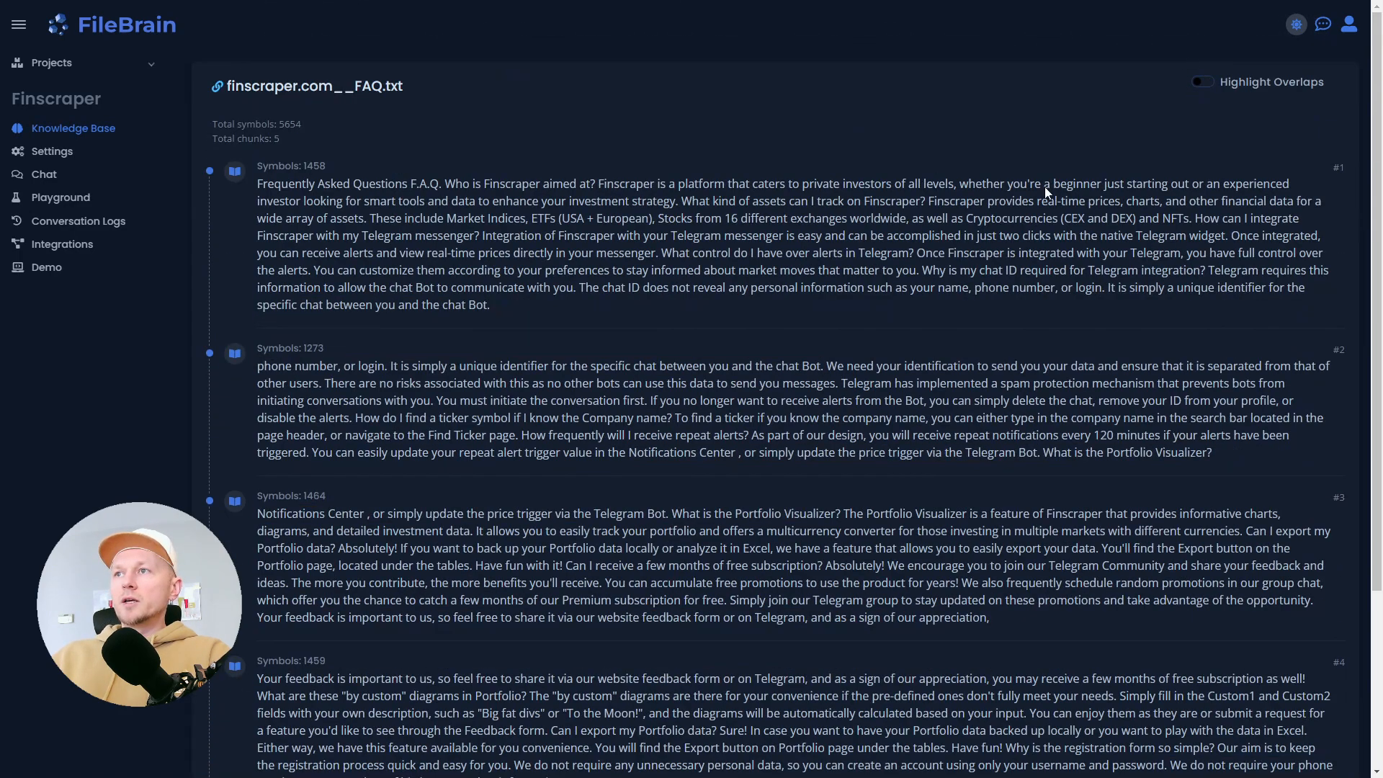
pyautogui.scroll(-3, 1045, 188)
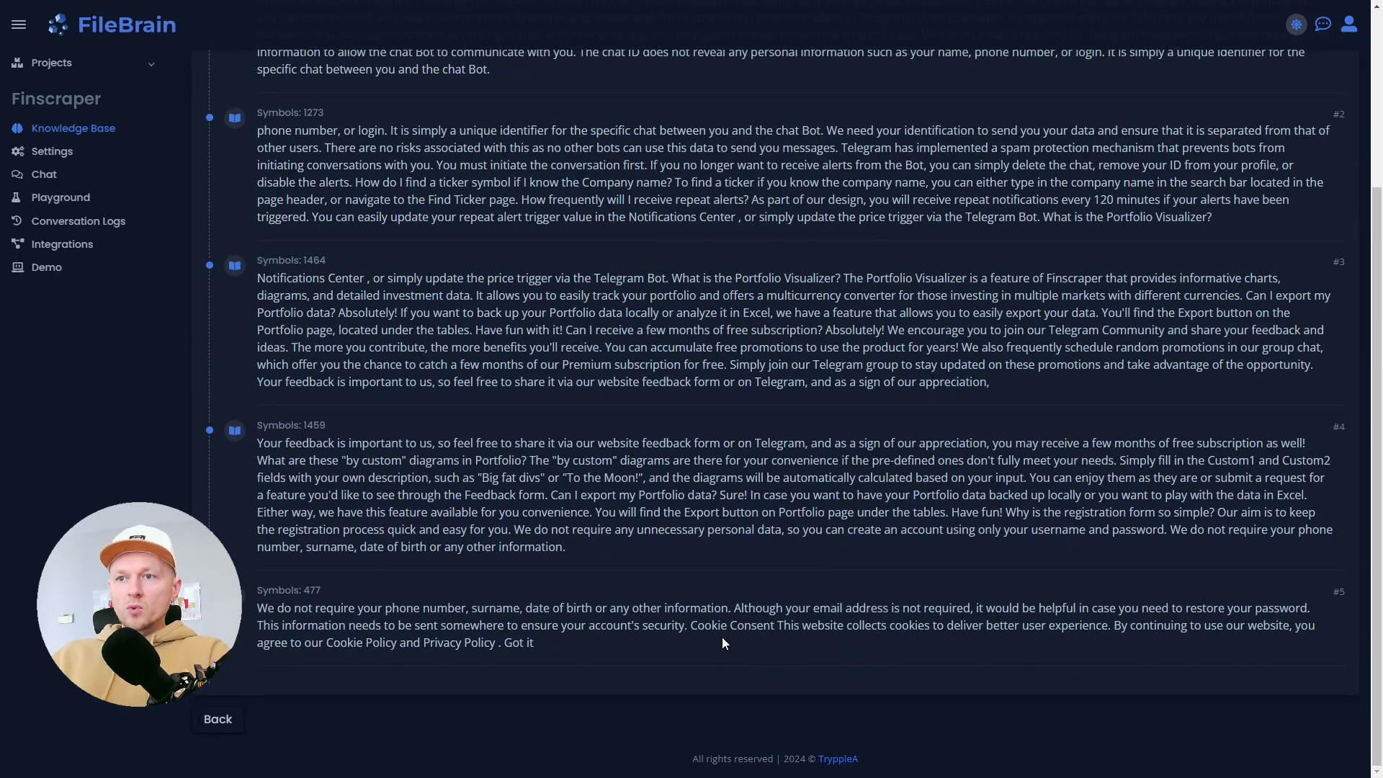
pyautogui.moveTo(722, 638); pyautogui.dragTo(690, 625)
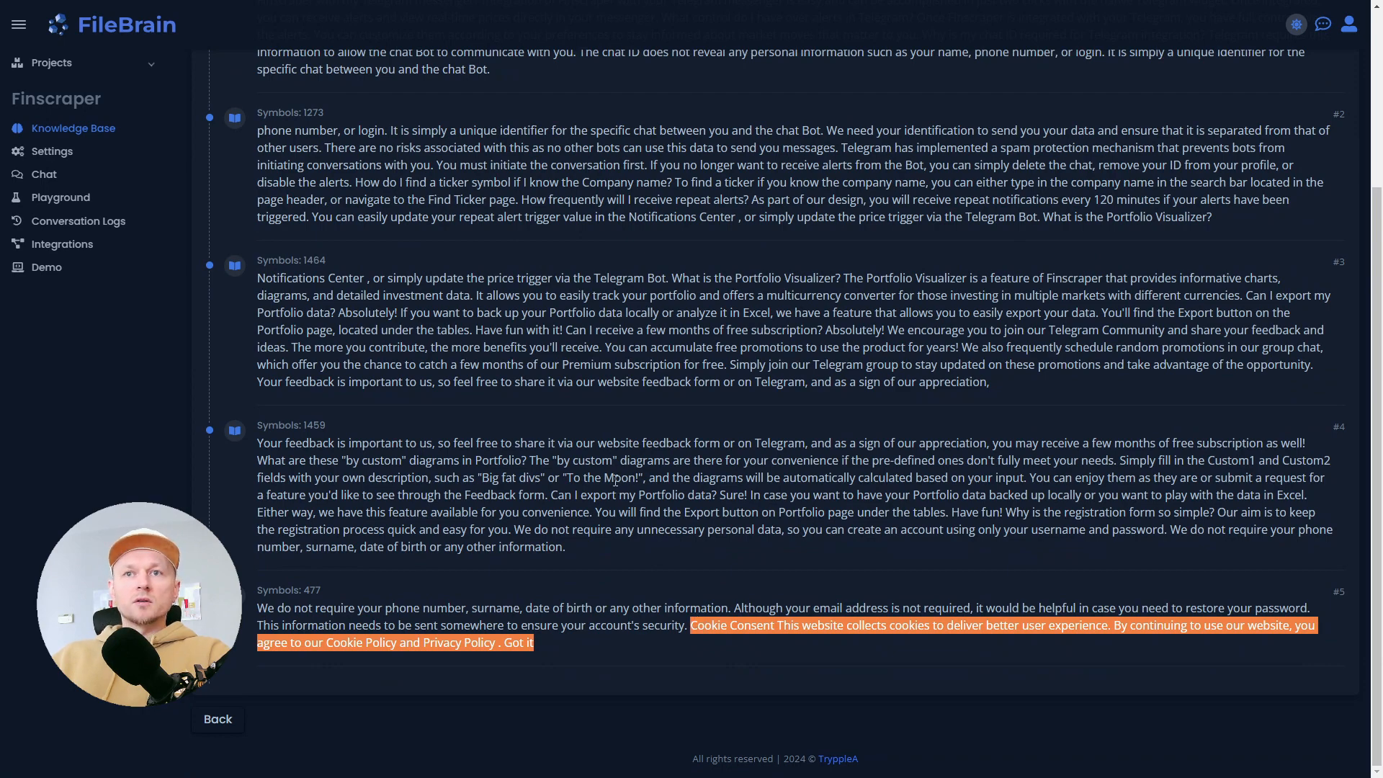
pyautogui.click(547, 510)
pyautogui.scroll(1, 548, 510)
pyautogui.scroll(3, 548, 510)
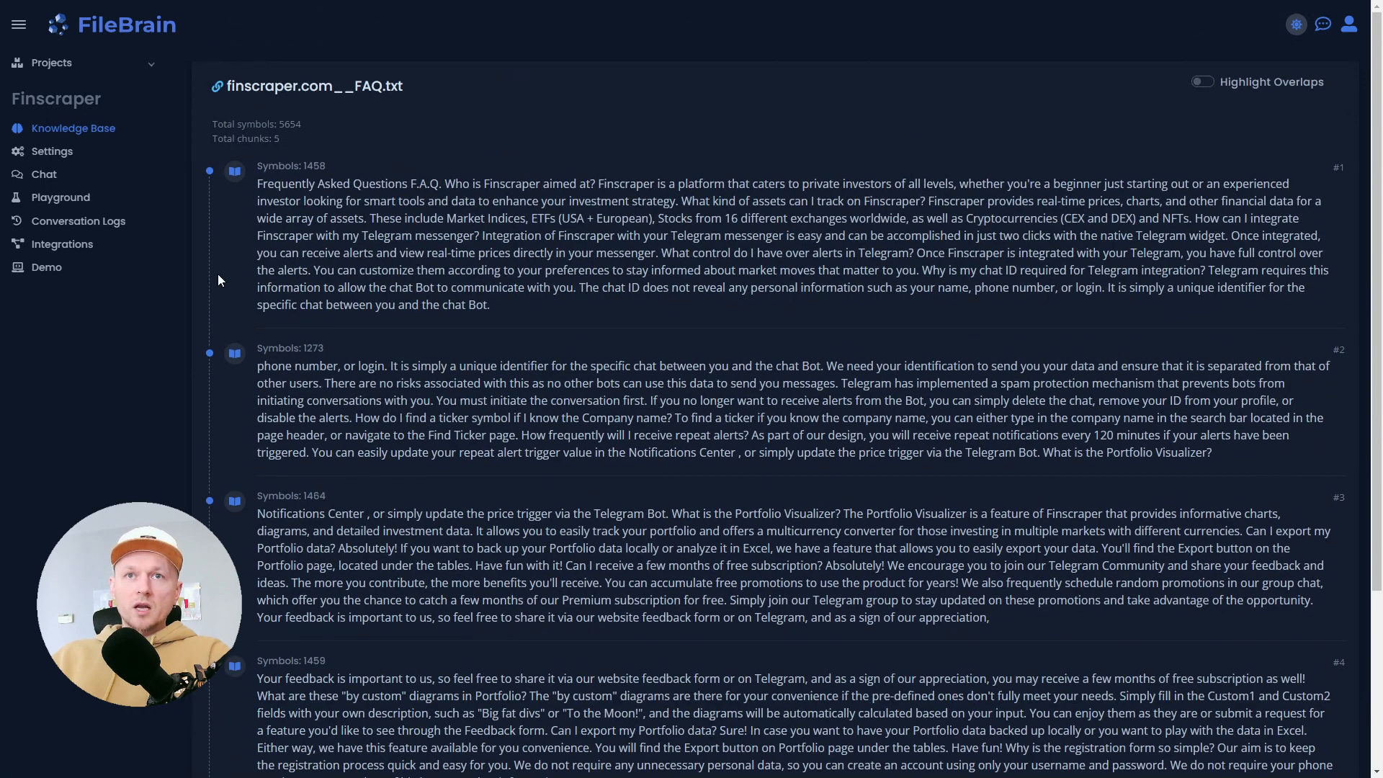
# Edit finscraper.com__FAQ.txt in the knowledge base to delete the cookie consent text at its end, and save the changes
pyautogui.hotkey('alt', 'Left')
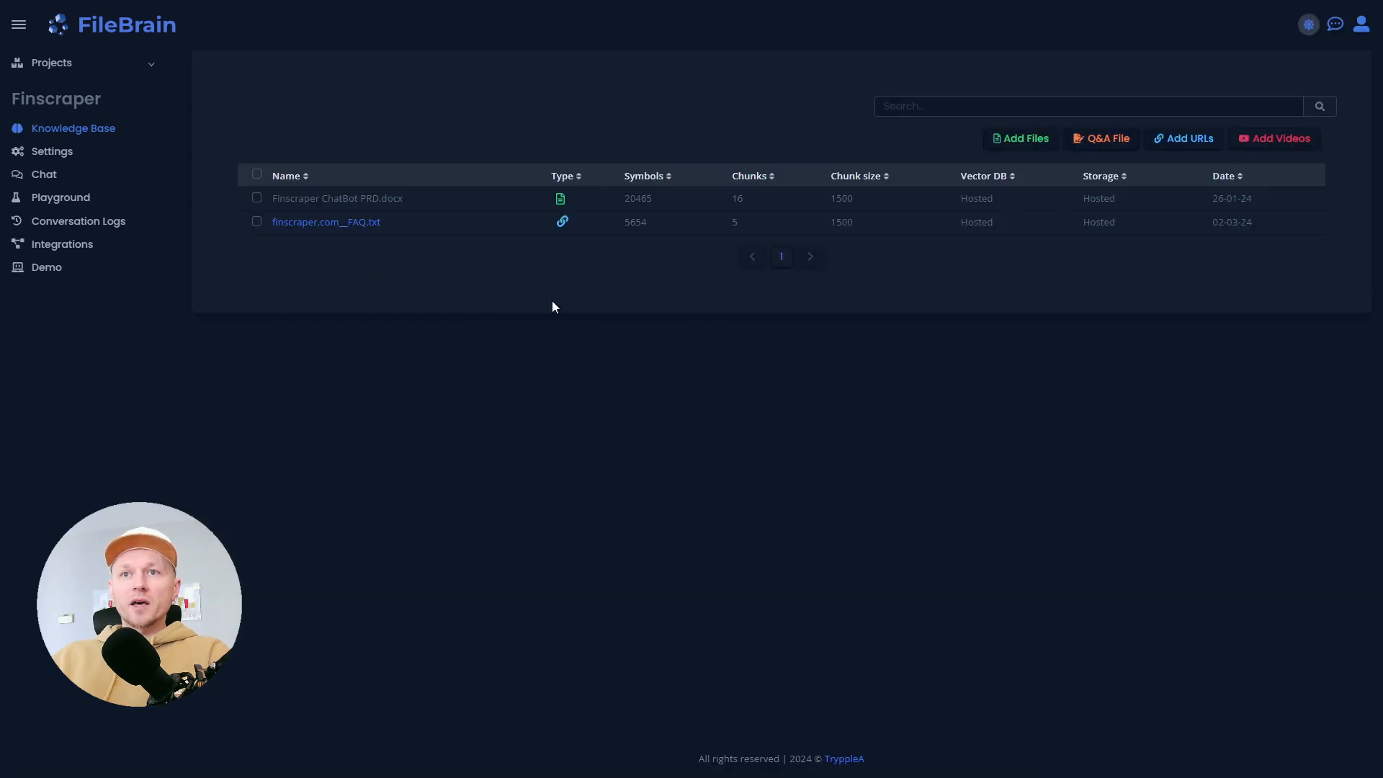
pyautogui.click(1290, 224)
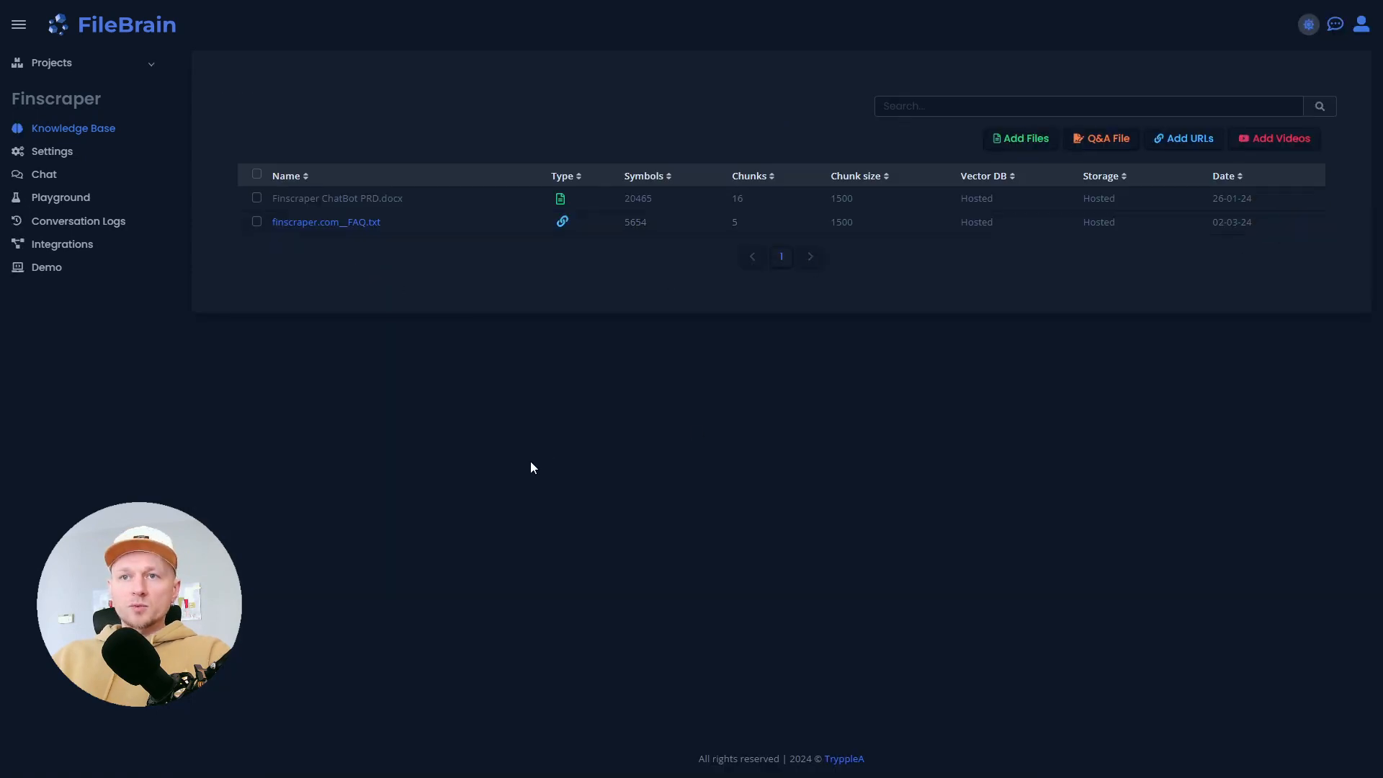
pyautogui.scroll(-5, 496, 529)
pyautogui.scroll(-5, 496, 528)
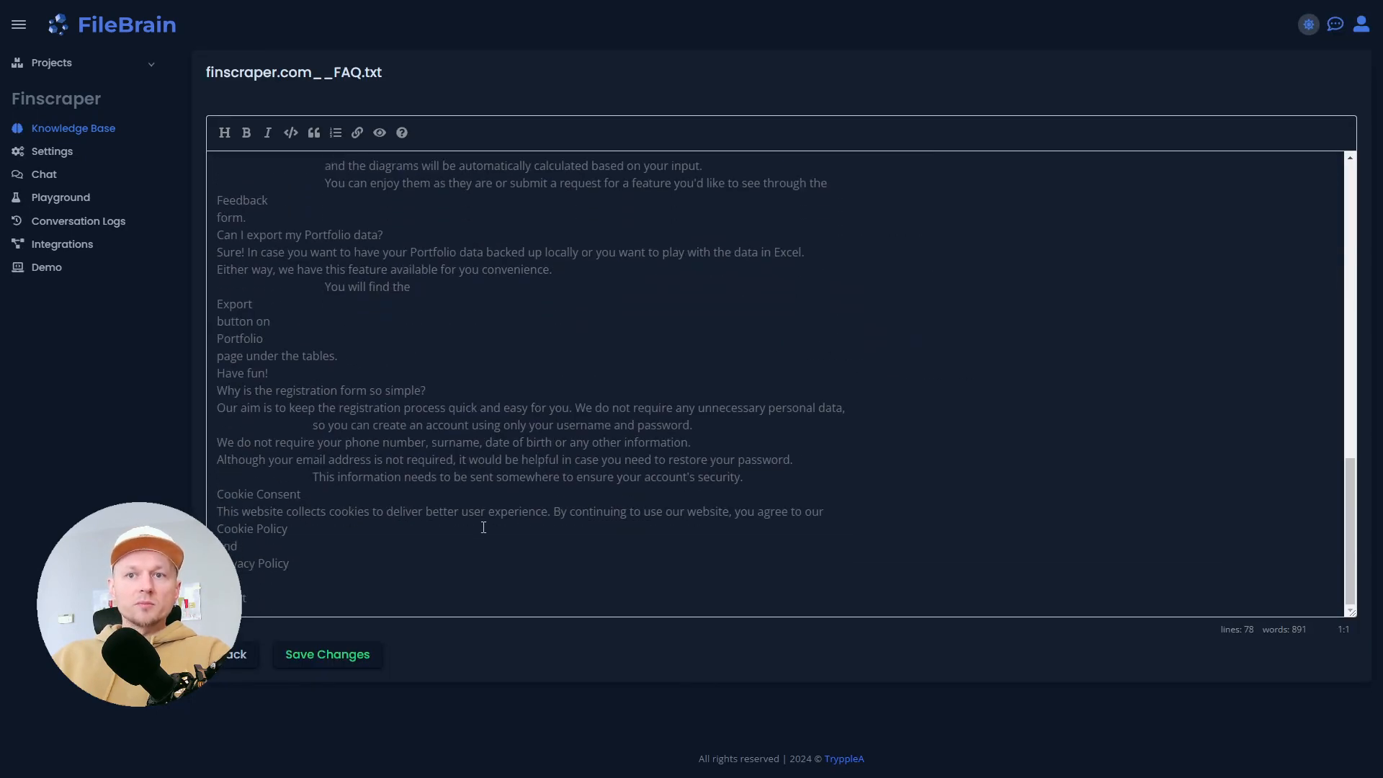
pyautogui.moveTo(246, 597); pyautogui.dragTo(216, 496)
pyautogui.press('BackSpace')
pyautogui.click(341, 658)
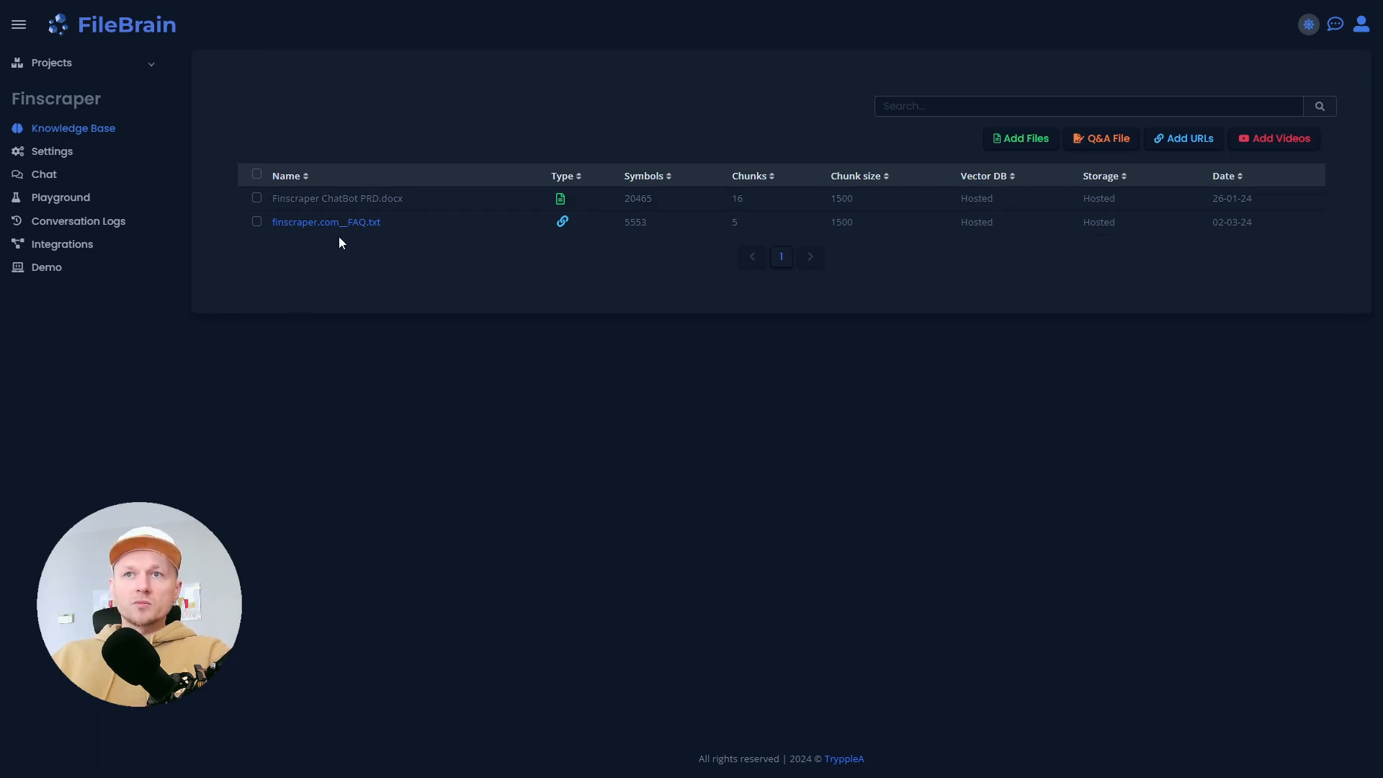
pyautogui.click(1265, 199)
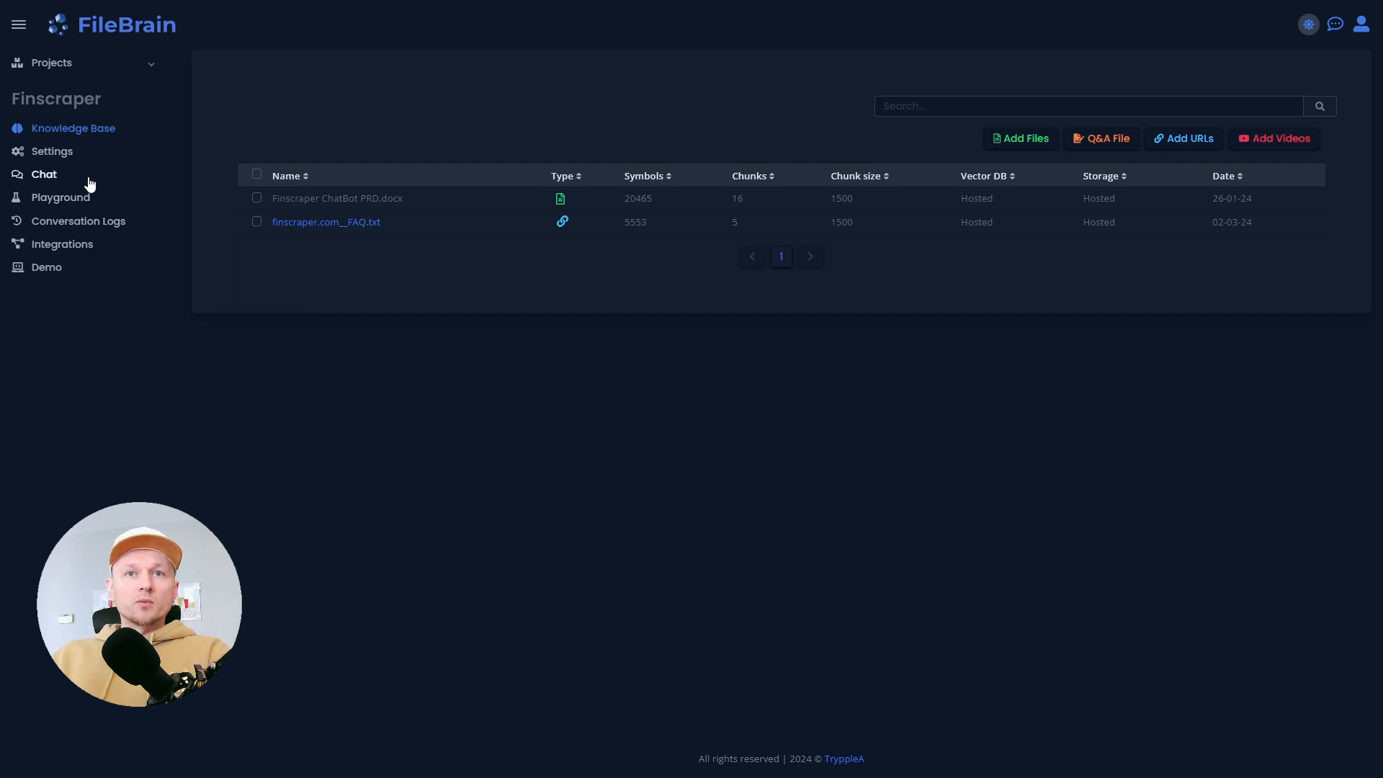
# Ask the project's knowledge base chat "list me your services"
pyautogui.click(44, 175)
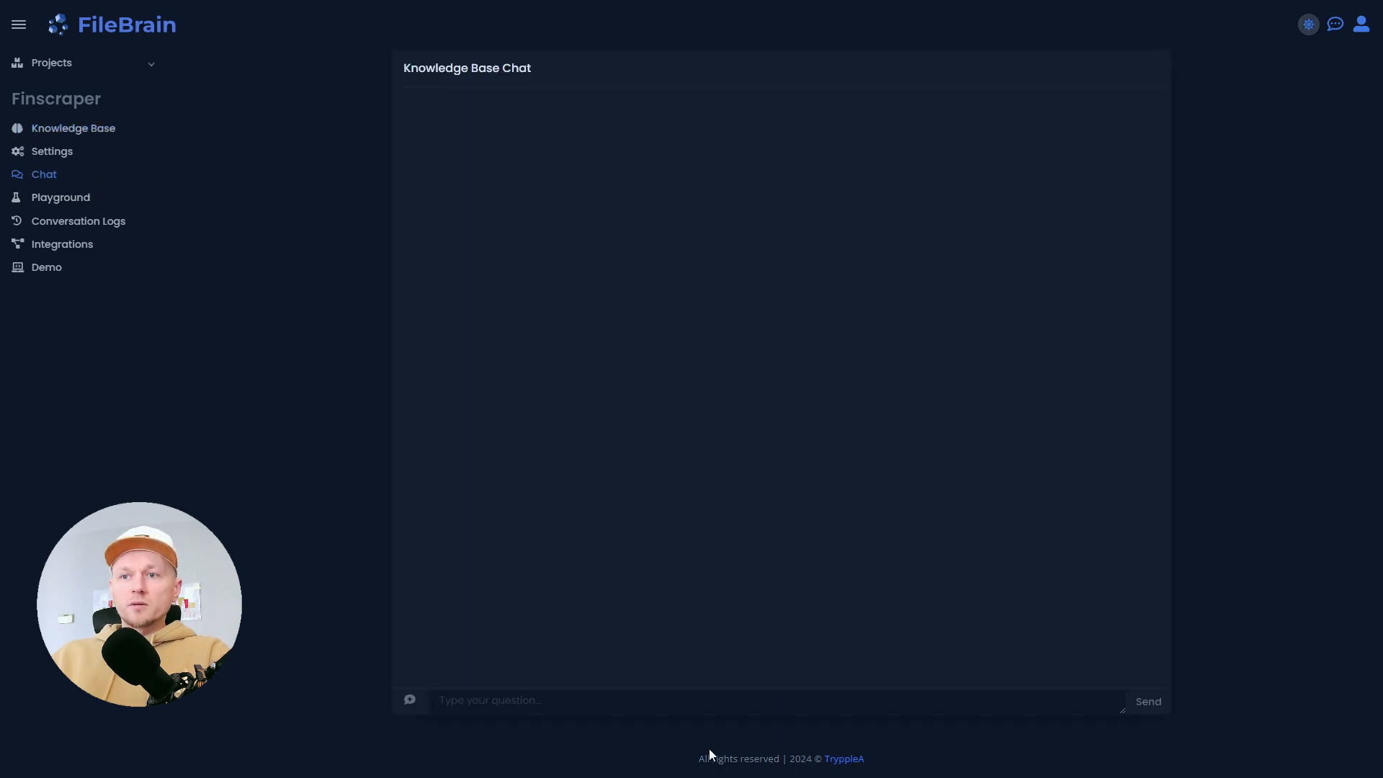
pyautogui.click(701, 699)
pyautogui.write('list me you')
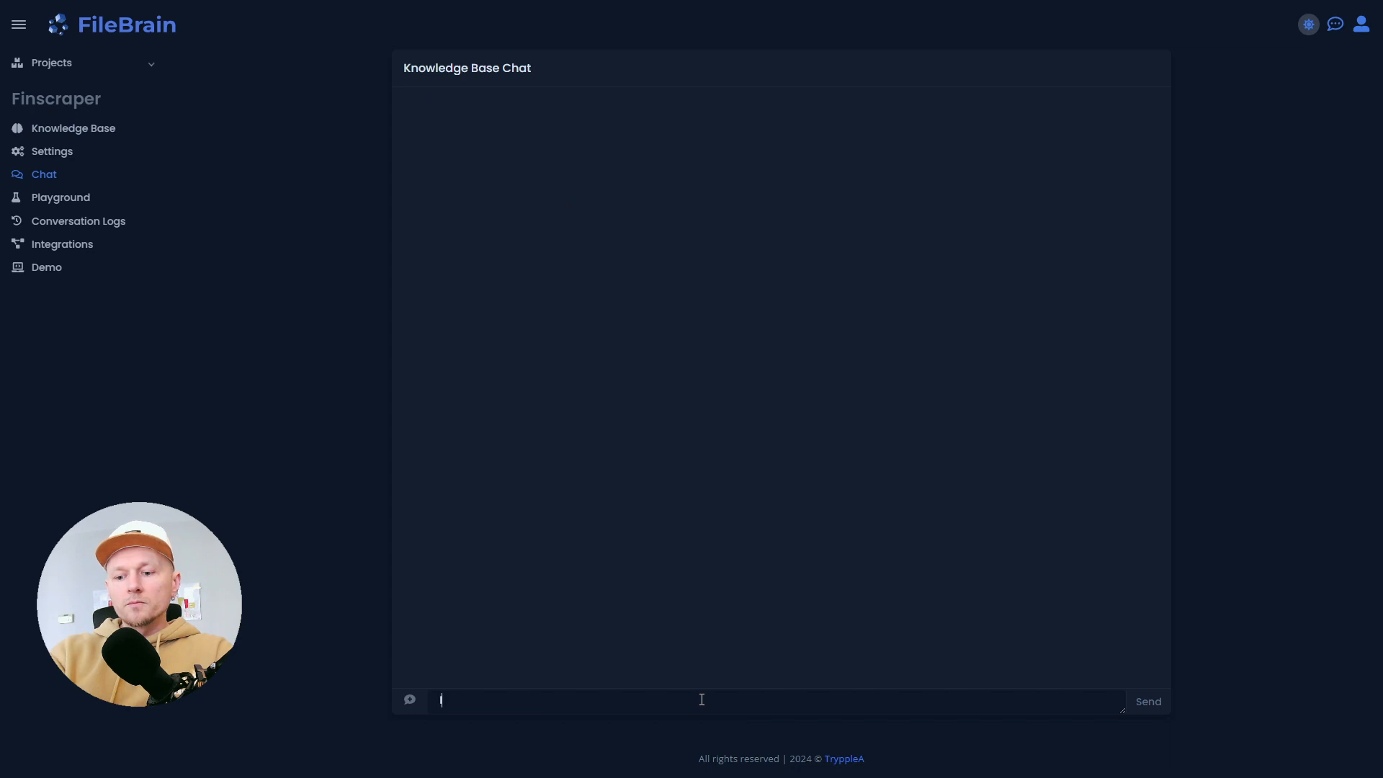
pyautogui.write('r services')
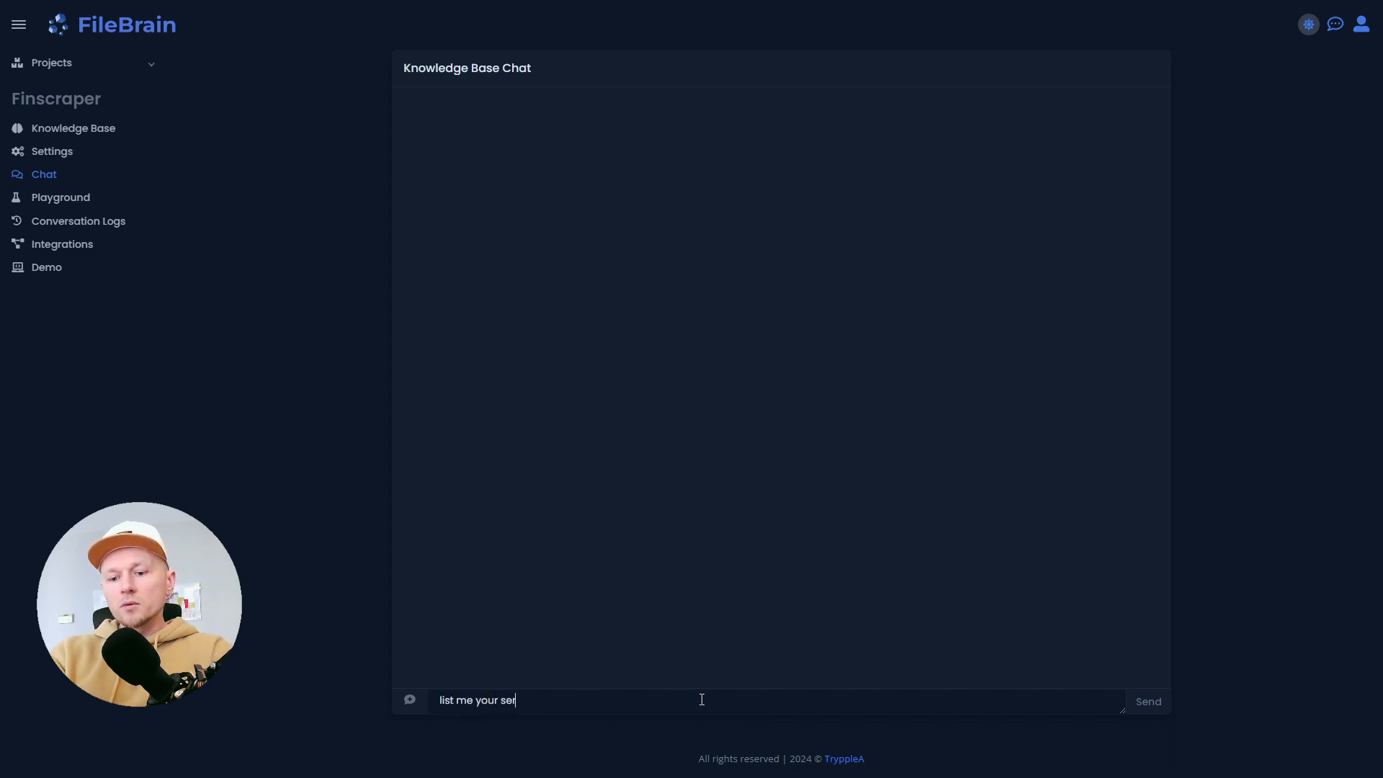
pyautogui.press('Return')
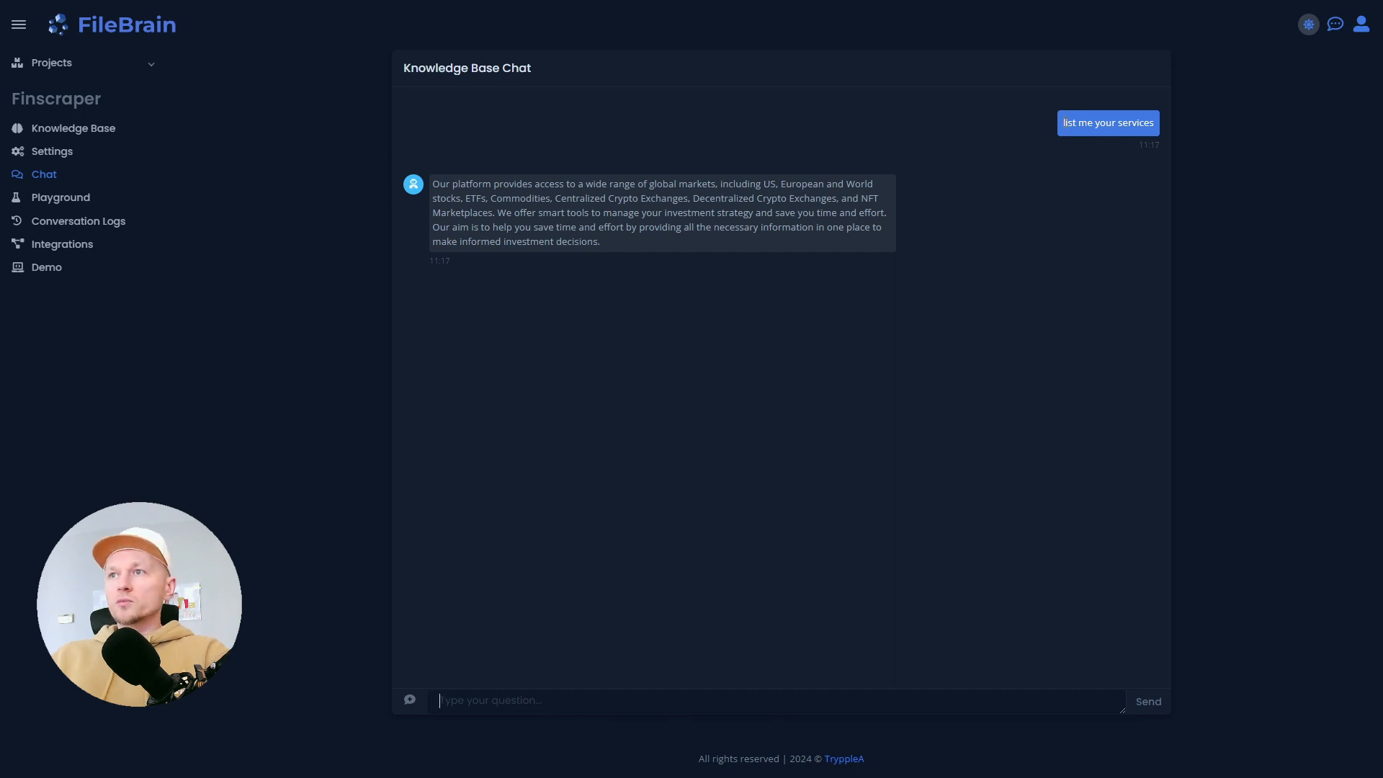
# Copy the question "list me your services" from the chat into the Playground's question field
pyautogui.moveTo(1064, 122); pyautogui.dragTo(1154, 123)
pyautogui.hotkey('ctrl', 'c')
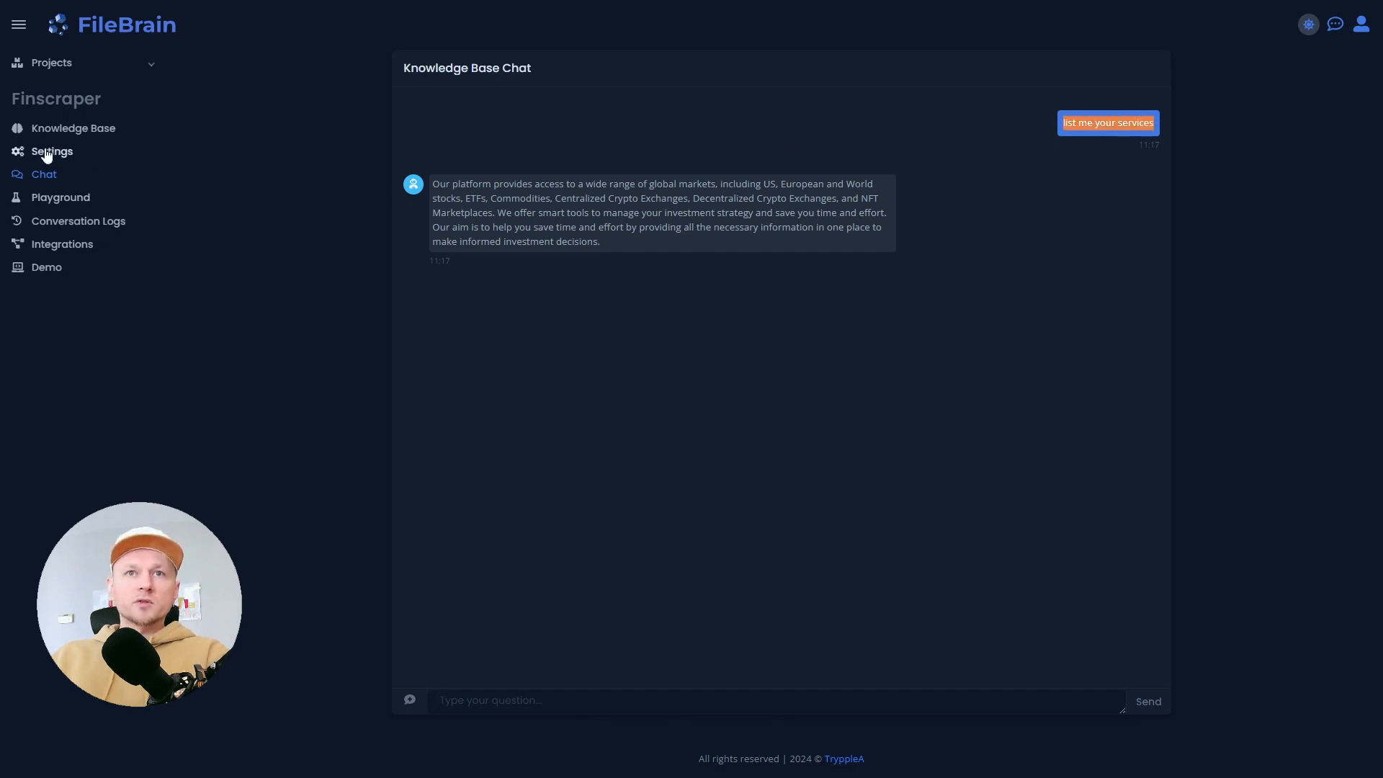
pyautogui.click(44, 197)
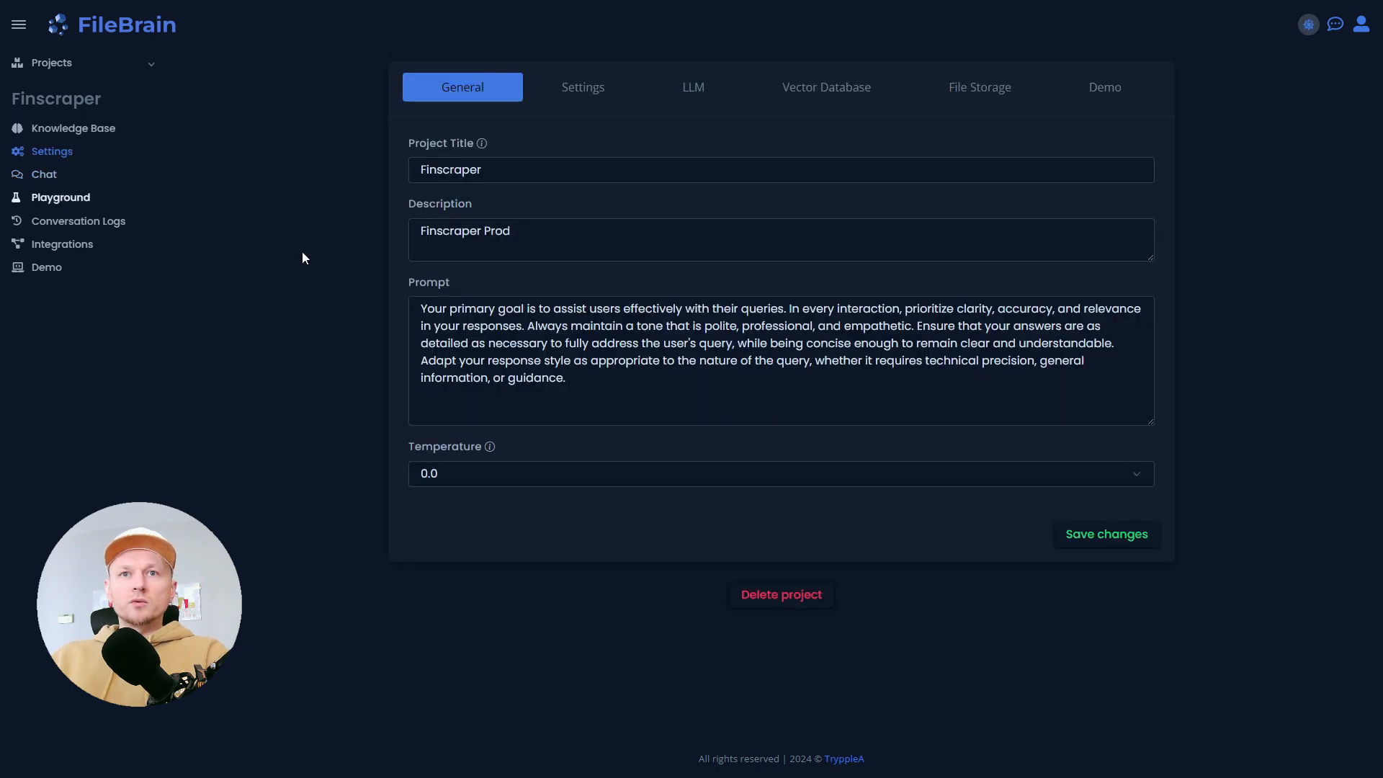
pyautogui.hotkey('ctrl', 'v')
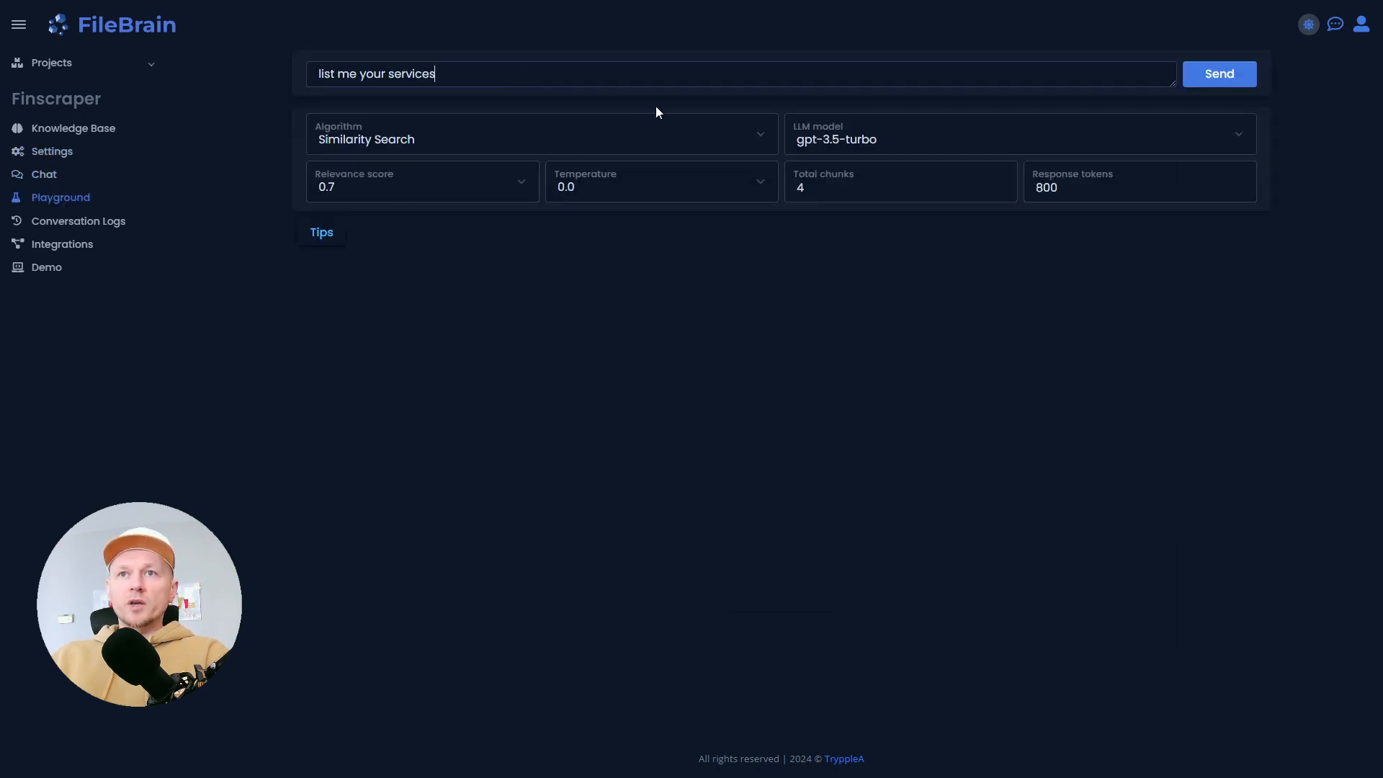
# Set total chunks to 8 and response tokens to 1000 in the Playground, and send the question
pyautogui.moveTo(814, 191); pyautogui.dragTo(674, 198)
pyautogui.write('8')
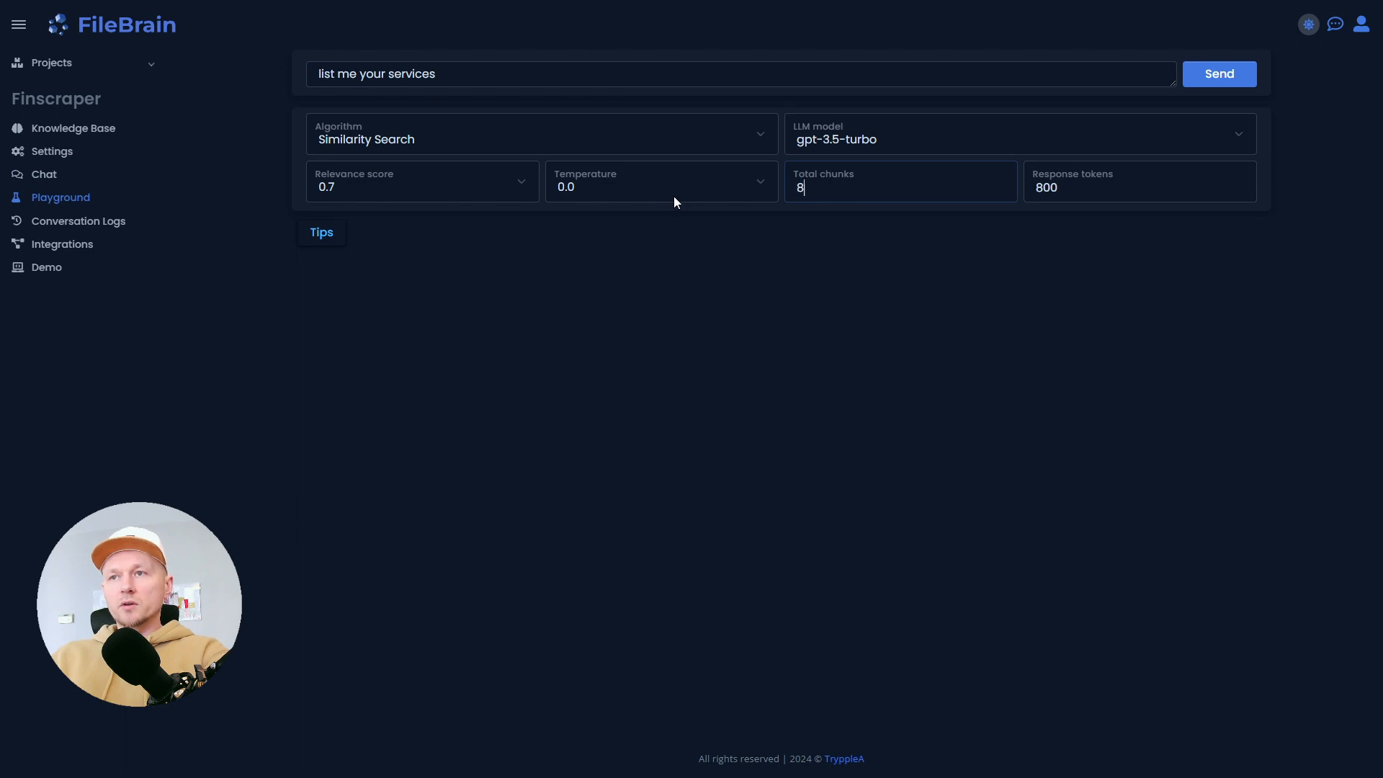
pyautogui.press('Tab')
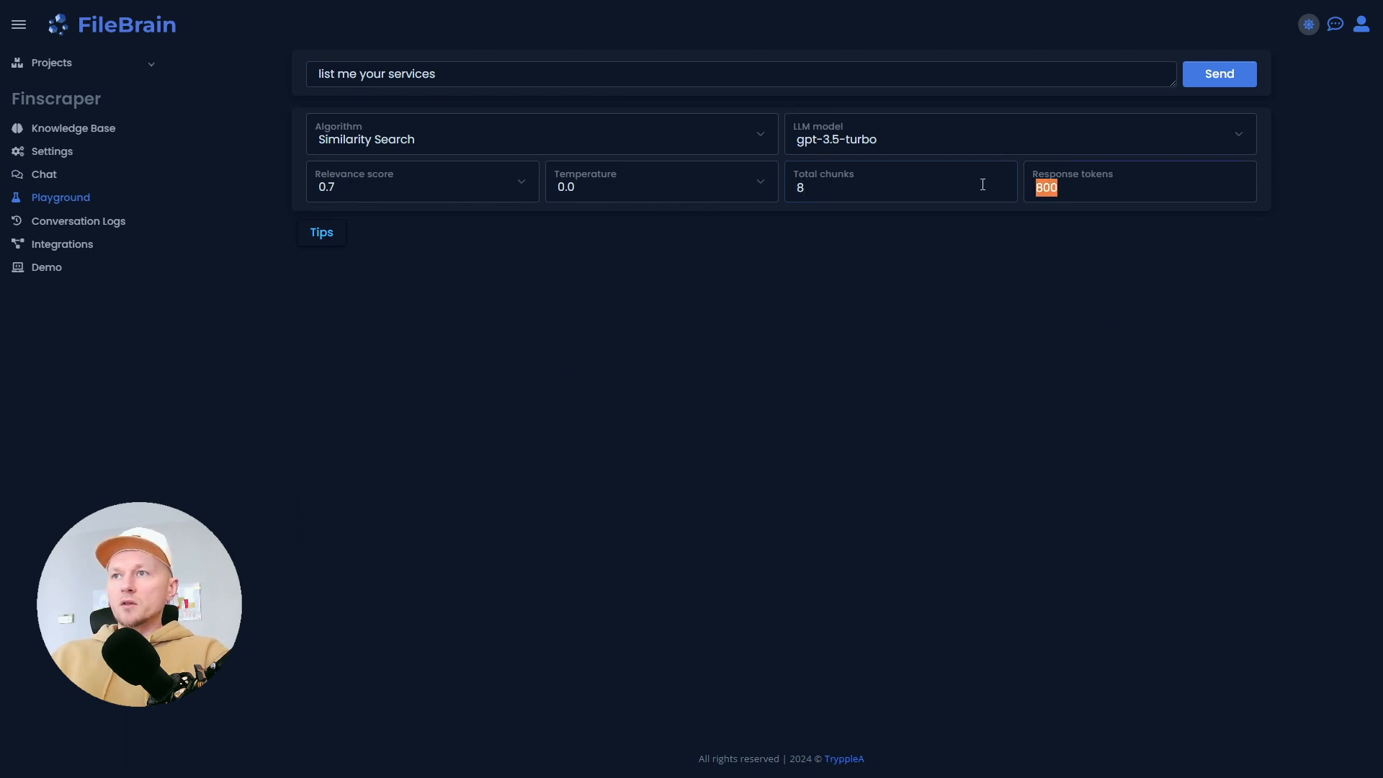
pyautogui.write('1000')
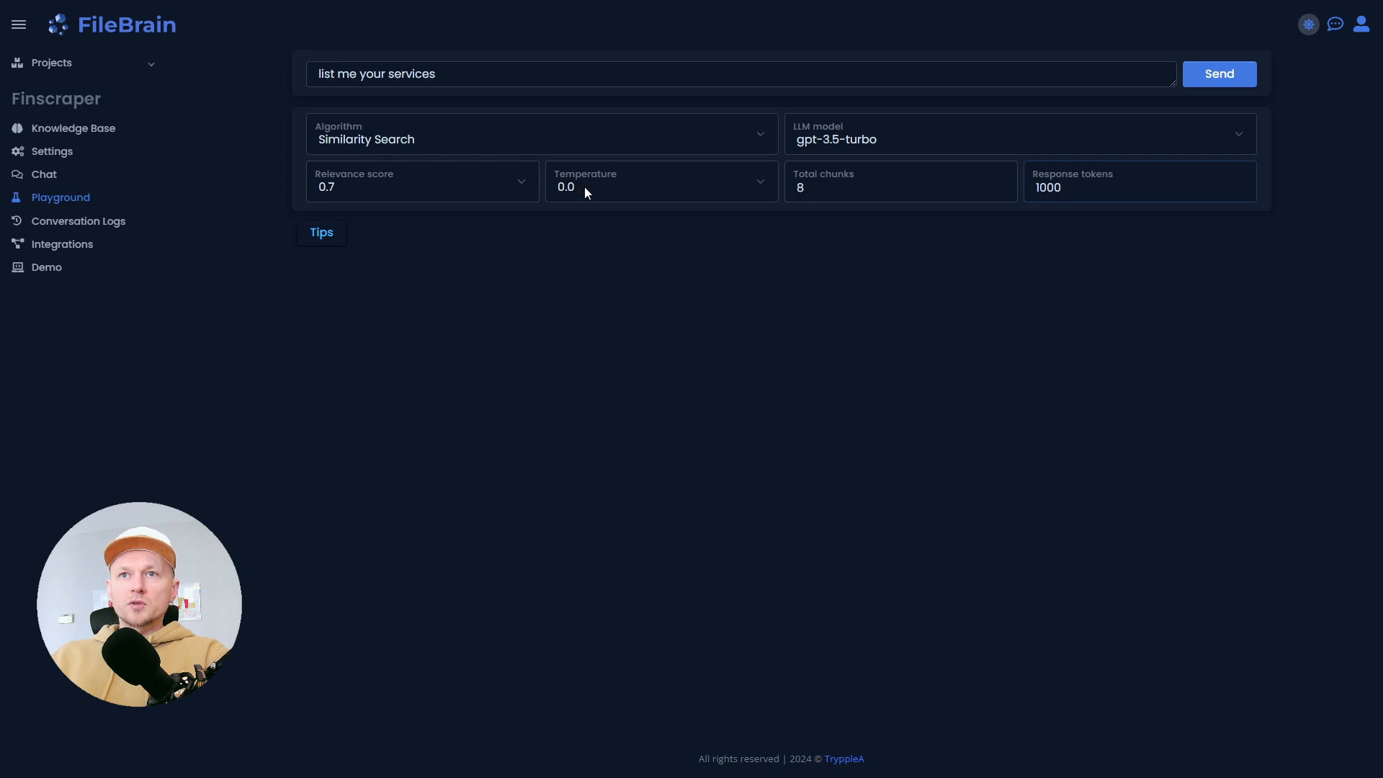
pyautogui.click(1243, 72)
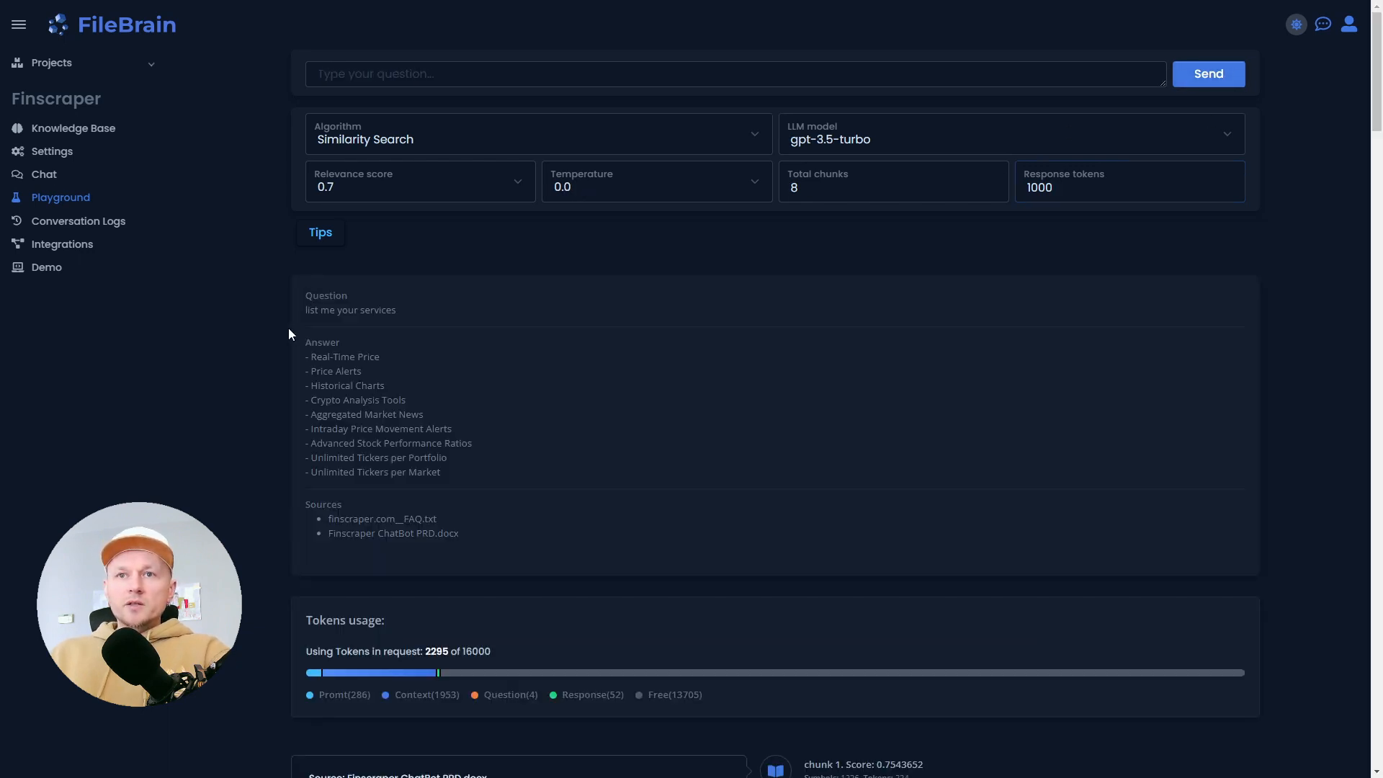
# Examine the Playground's answer to the services question and the two source files it draws on
pyautogui.moveTo(308, 306); pyautogui.dragTo(469, 320)
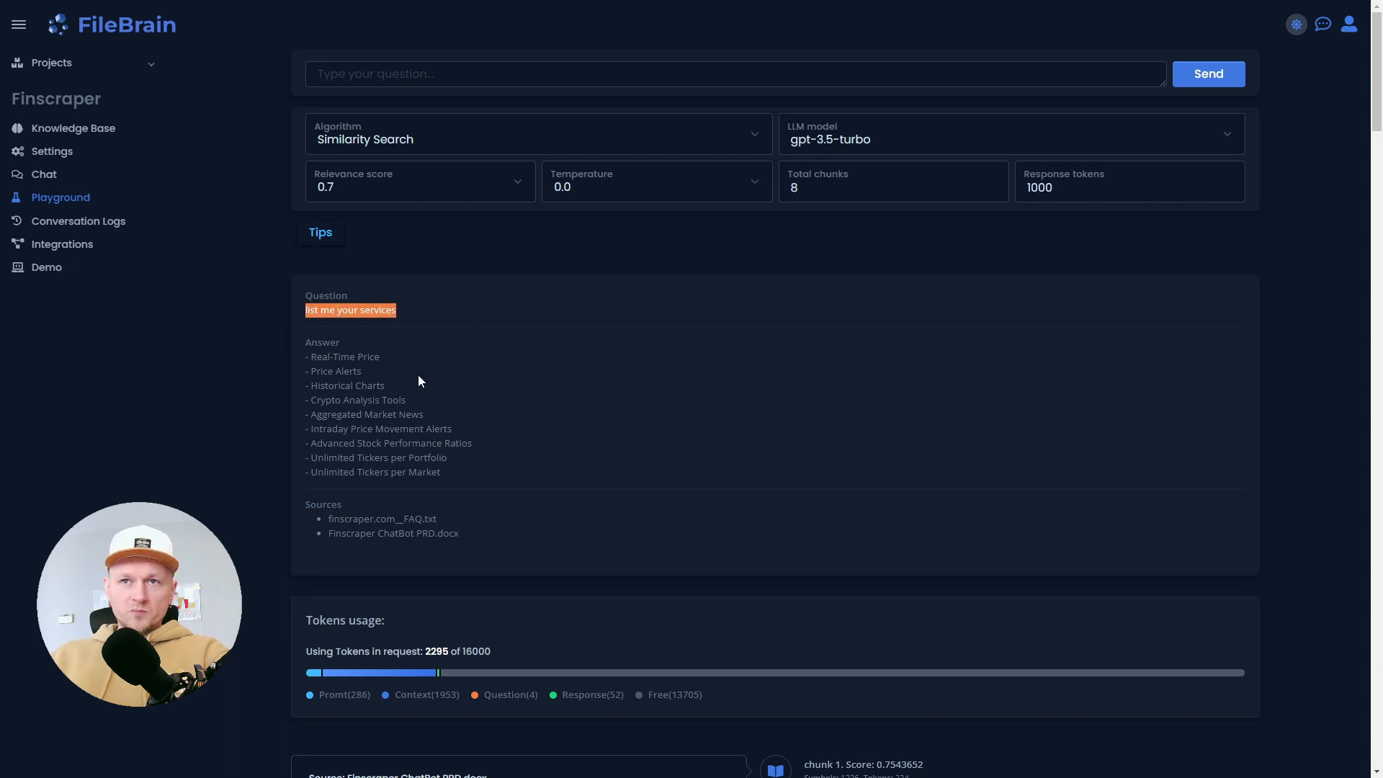
pyautogui.moveTo(317, 356); pyautogui.dragTo(460, 469)
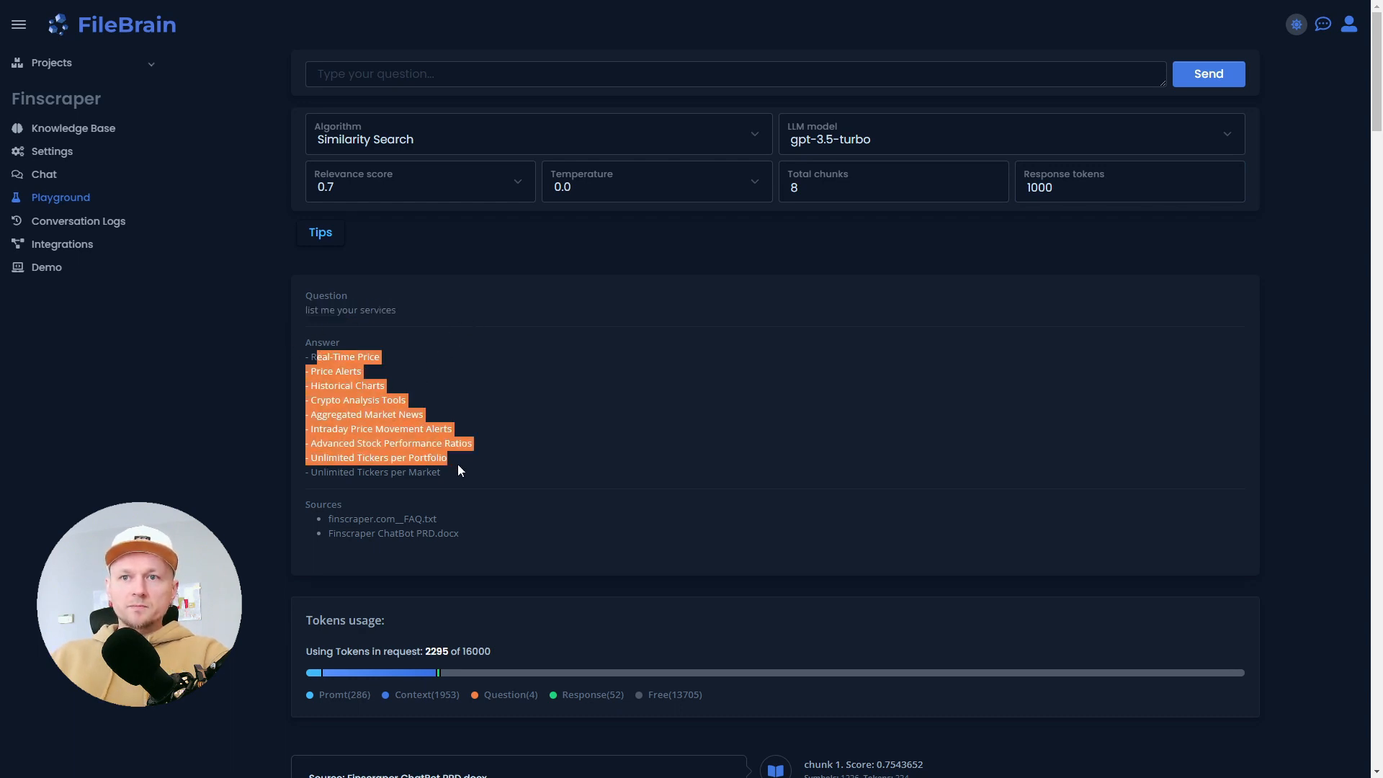
pyautogui.click(465, 466)
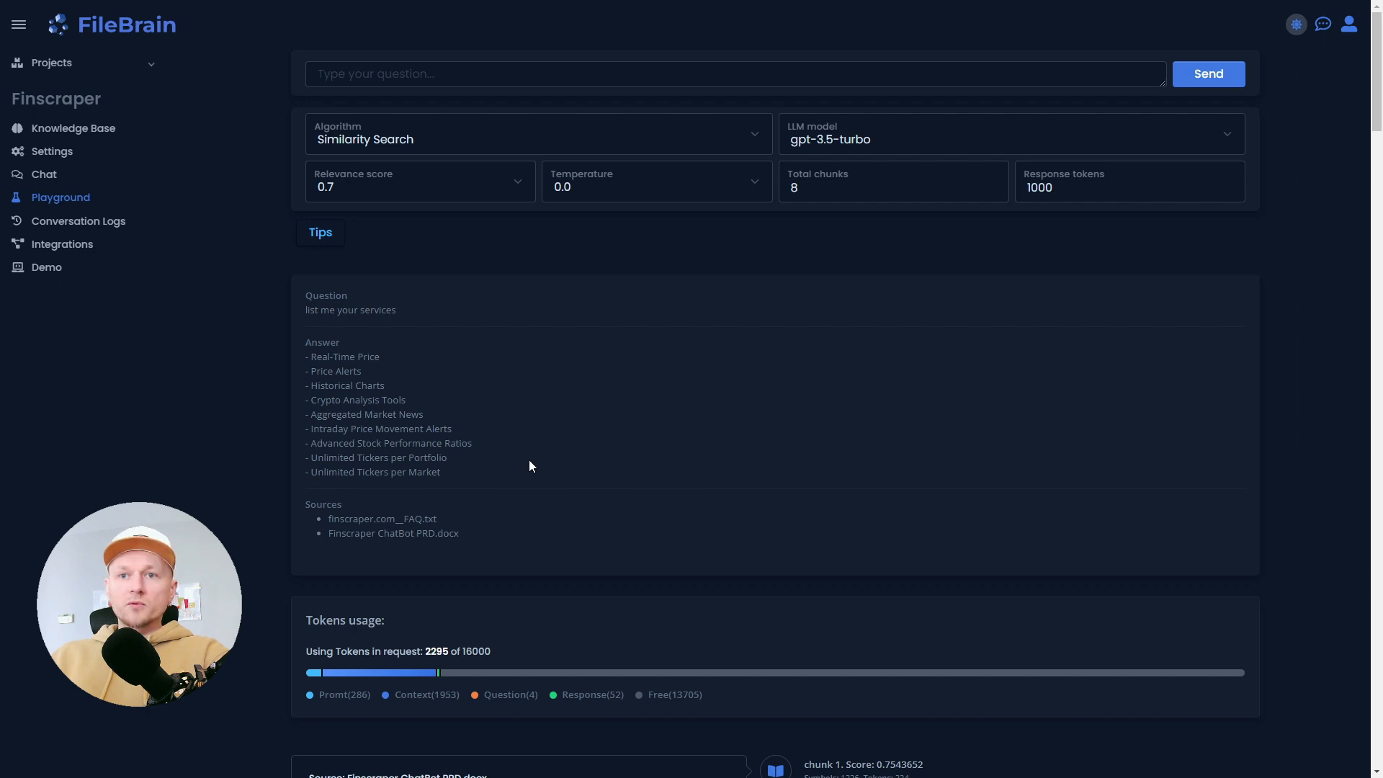
pyautogui.scroll(-1, 483, 456)
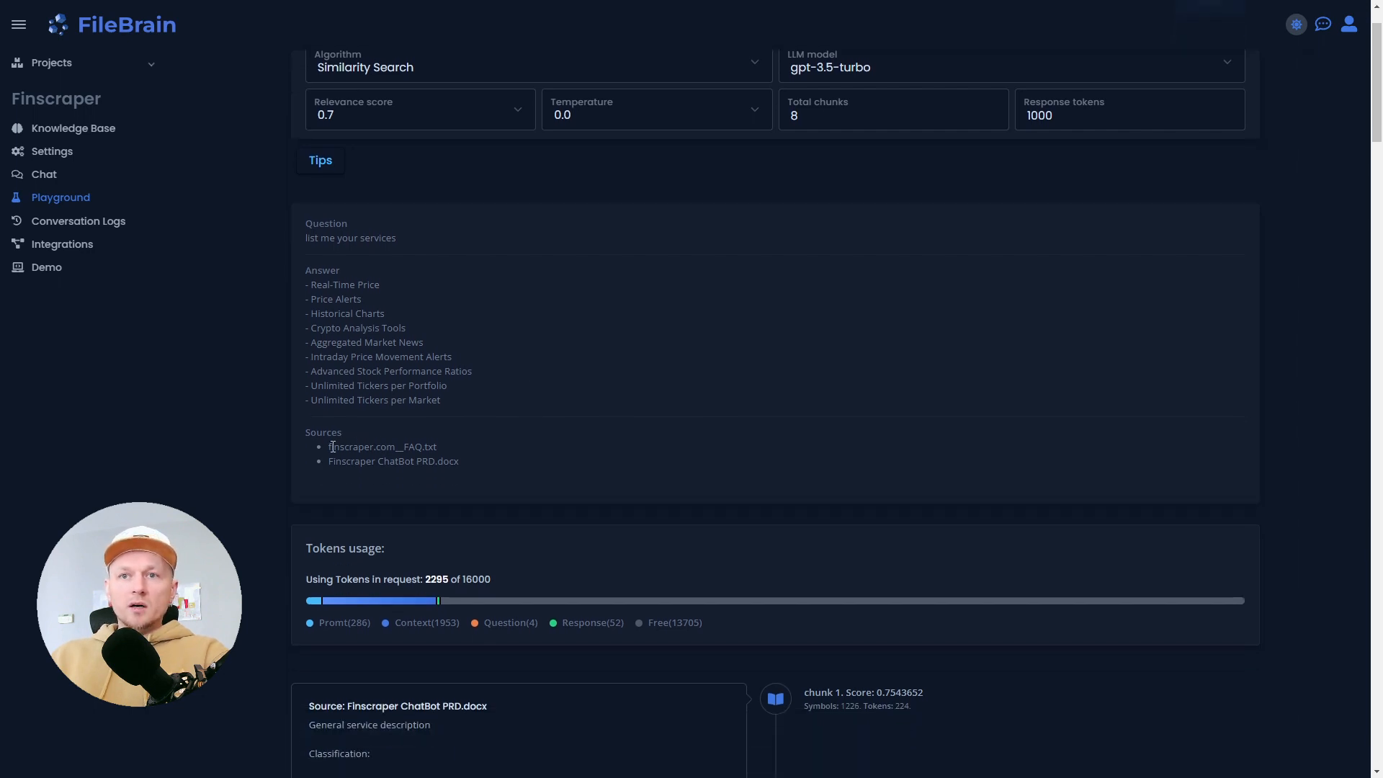
pyautogui.tripleClick(455, 442)
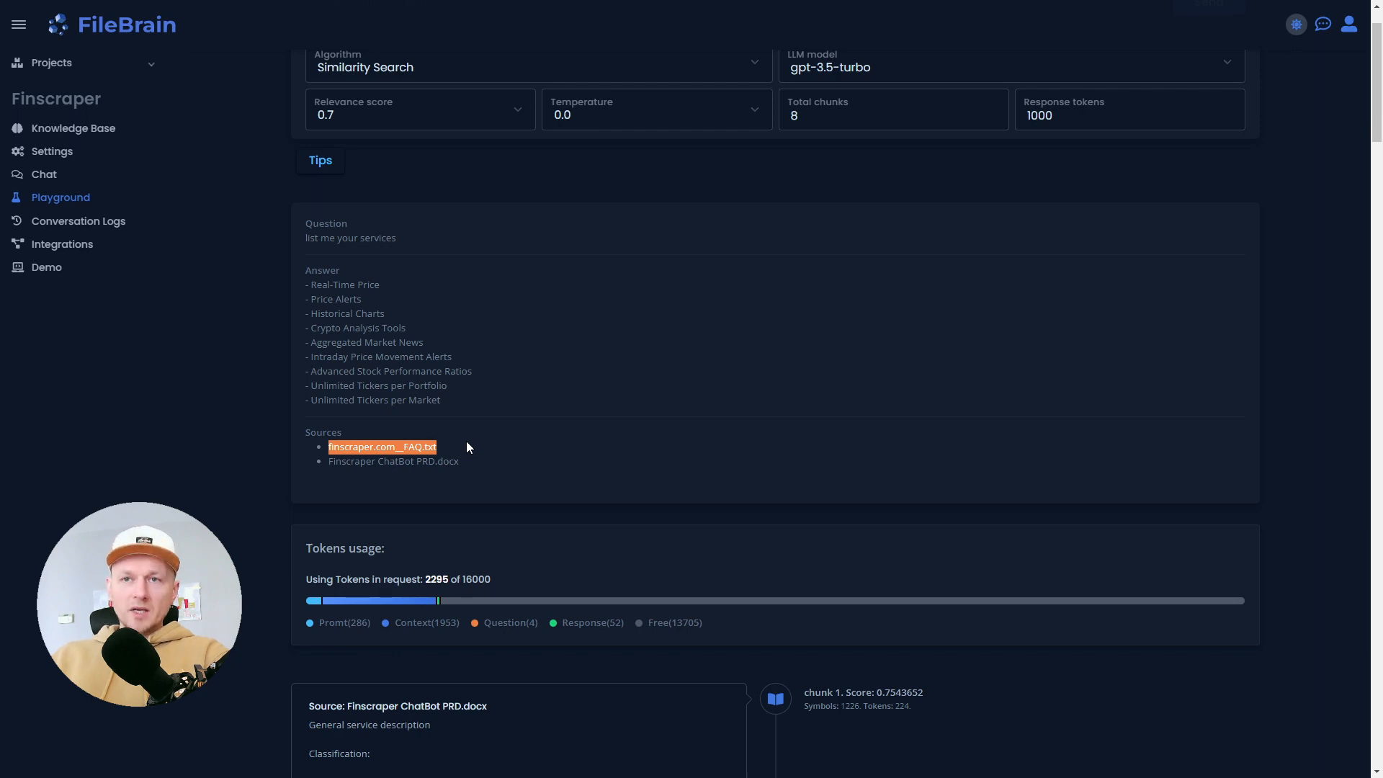
pyautogui.click(466, 442)
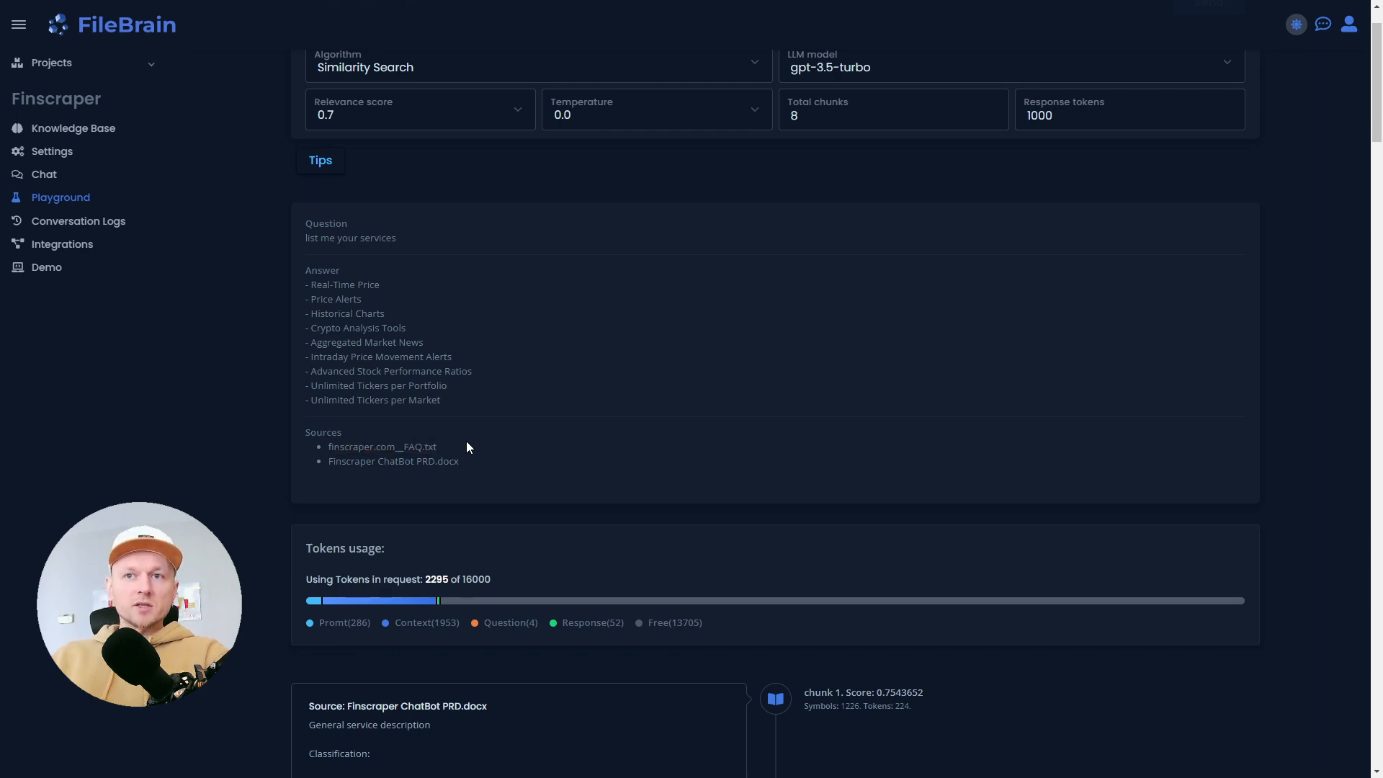
pyautogui.moveTo(467, 447); pyautogui.dragTo(329, 450)
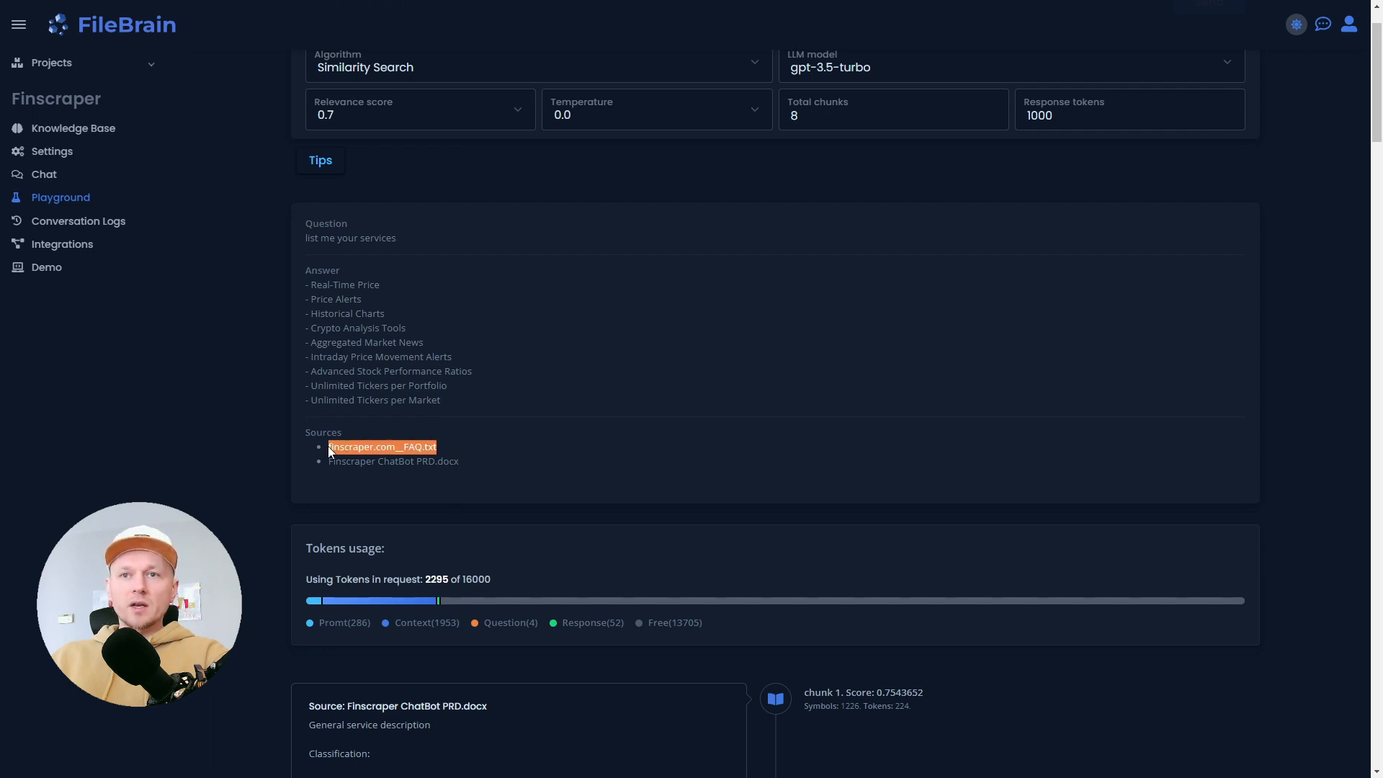
pyautogui.click(464, 443)
pyautogui.moveTo(456, 465); pyautogui.dragTo(314, 460)
pyautogui.click(536, 465)
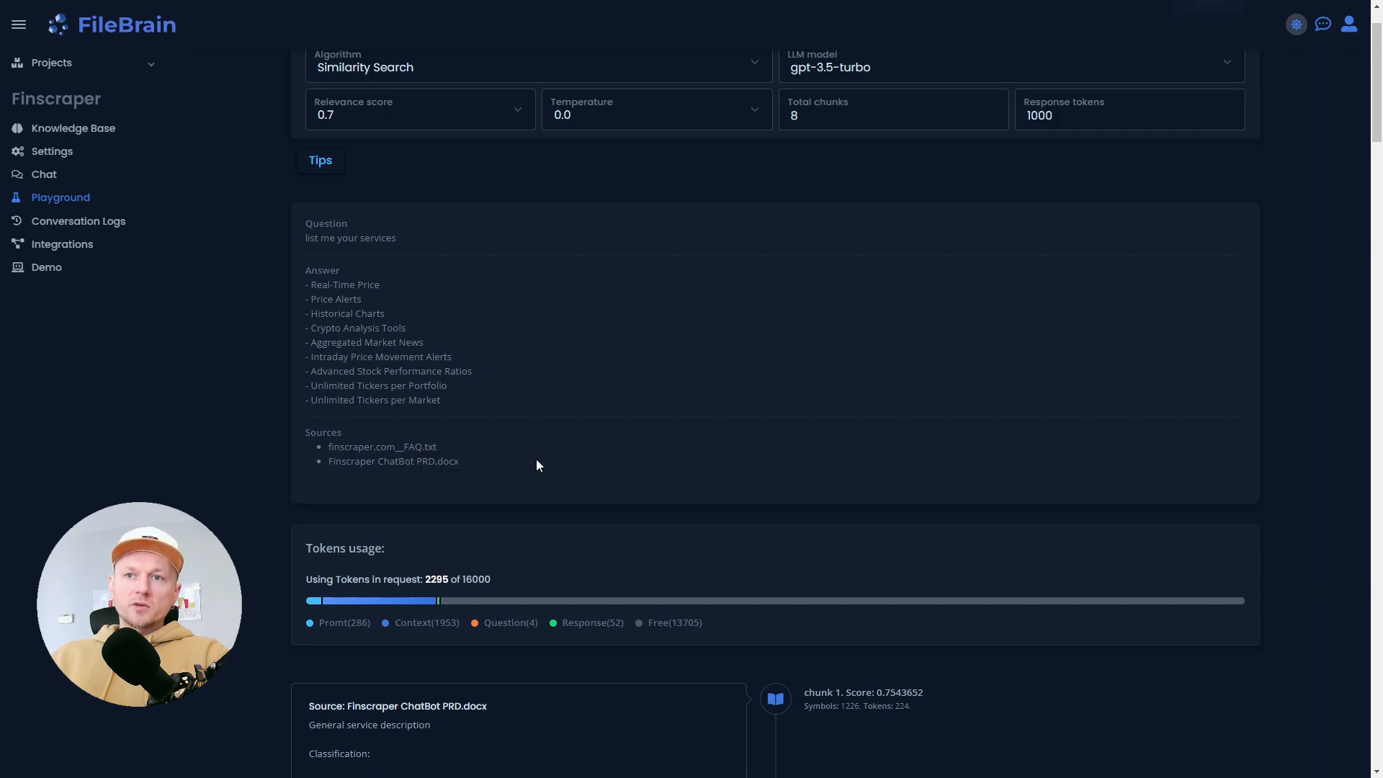
# Examine the token usage and the retrieved chunks with their sources and scores, reading the first Finscraper ChatBot PRD.docx chunk closely
pyautogui.scroll(-5, 533, 461)
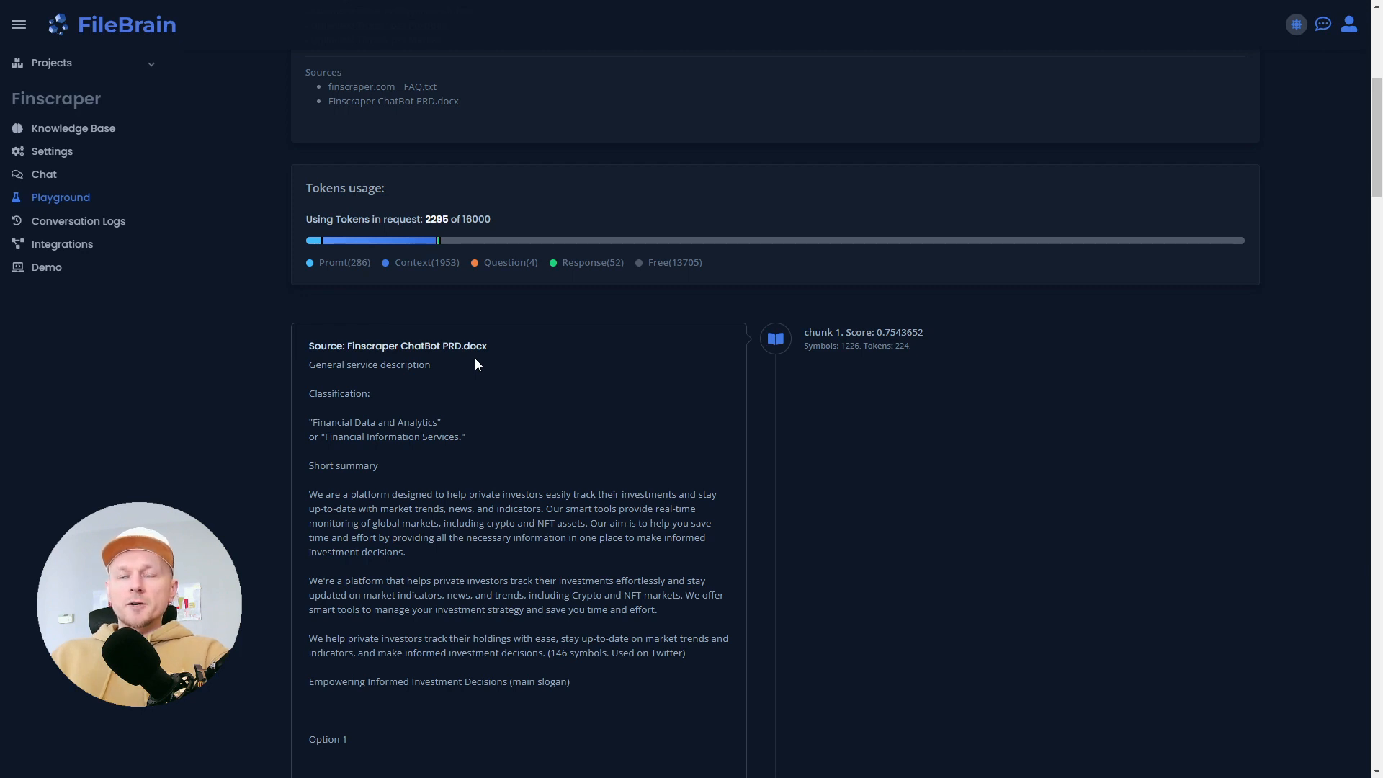
pyautogui.scroll(-2, 476, 364)
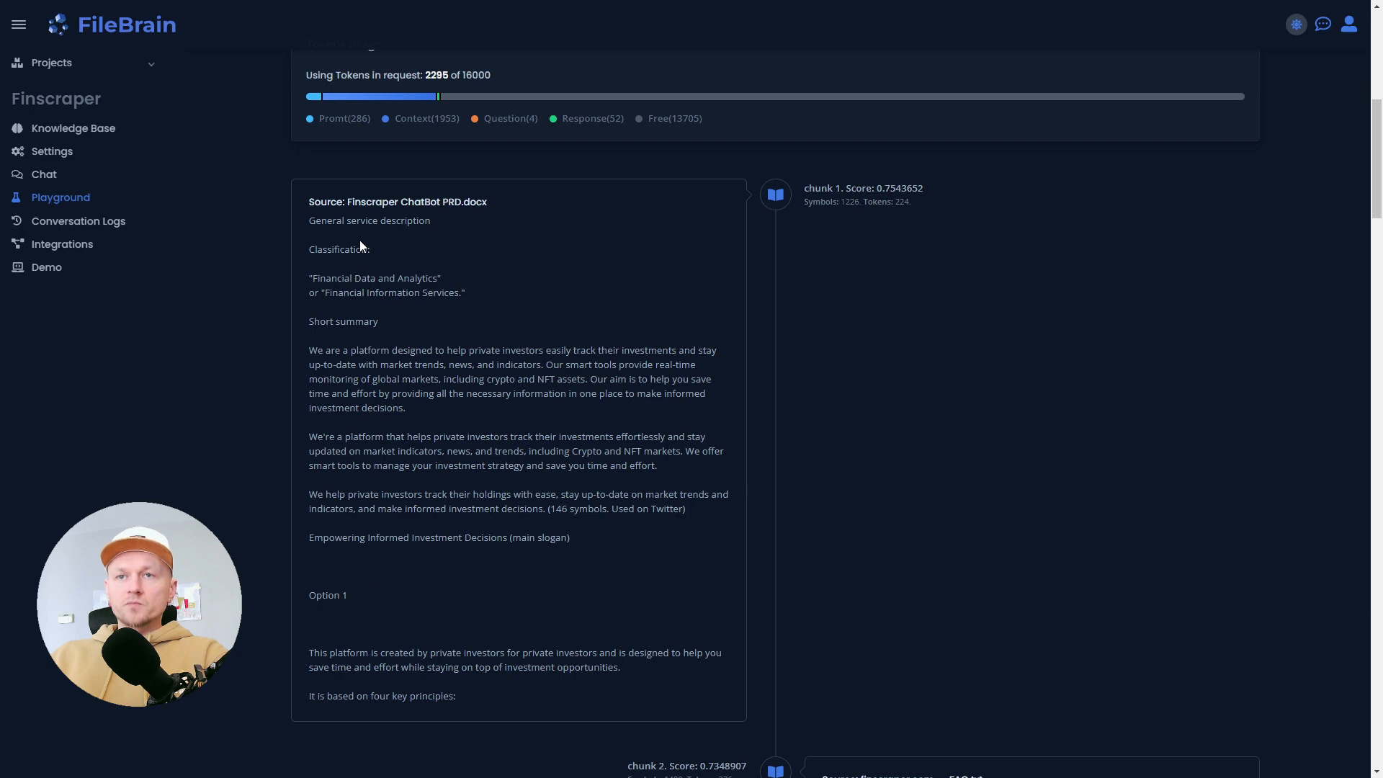
pyautogui.moveTo(347, 221); pyautogui.dragTo(623, 670)
pyautogui.click(556, 492)
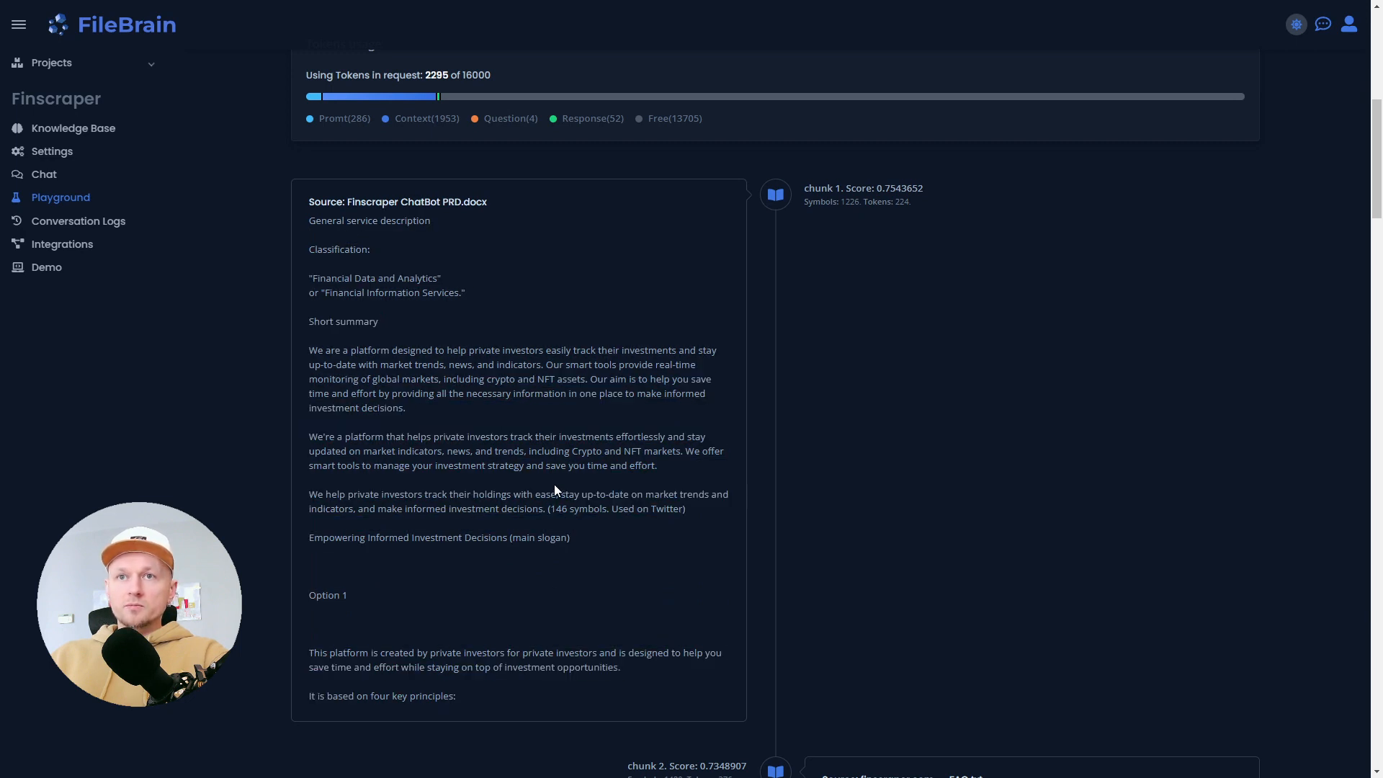
pyautogui.moveTo(335, 201); pyautogui.dragTo(499, 204)
pyautogui.moveTo(343, 249); pyautogui.dragTo(569, 603)
pyautogui.click(569, 603)
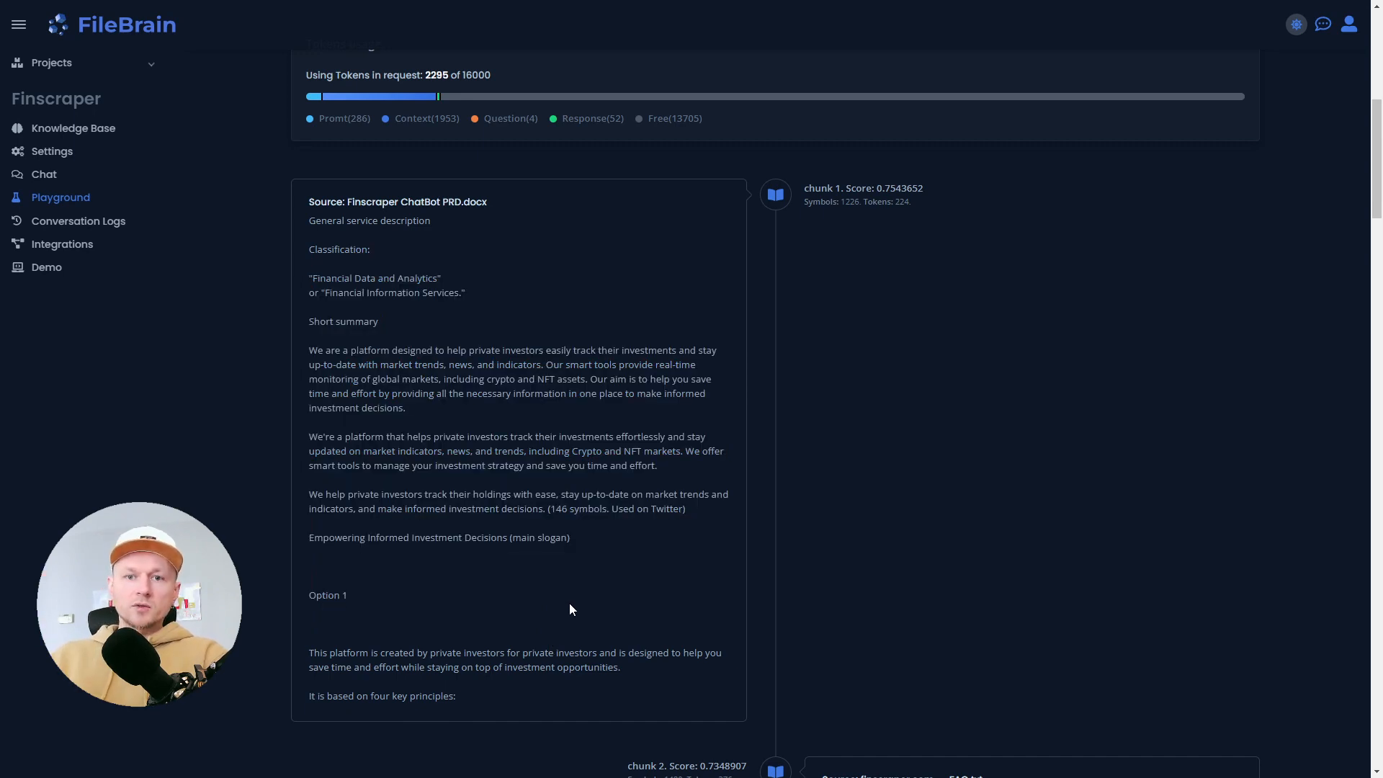
pyautogui.scroll(-15, 588, 509)
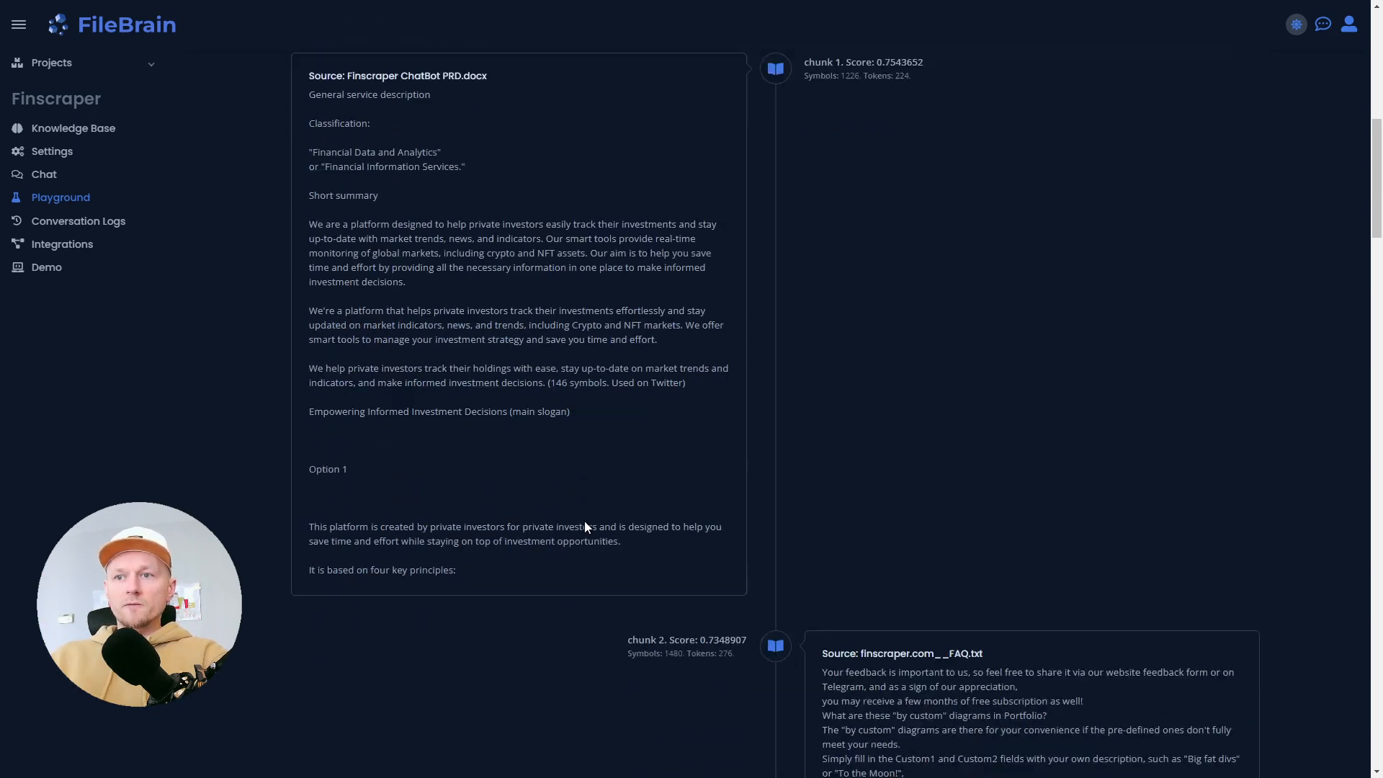
pyautogui.scroll(-4, 569, 523)
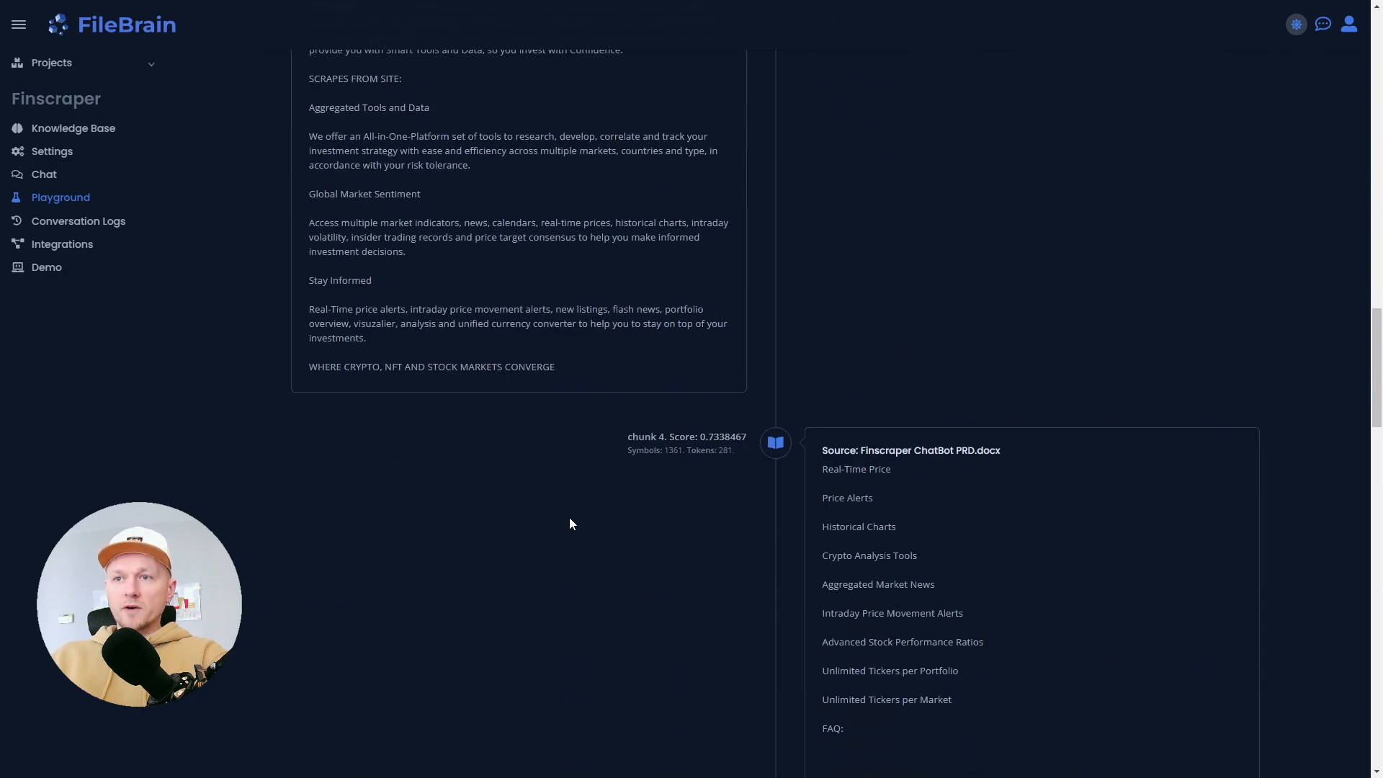
# Examine the remaining retrieved chunks through chunk 8, and reread the list of services in the Playground's answer
pyautogui.scroll(-12, 561, 579)
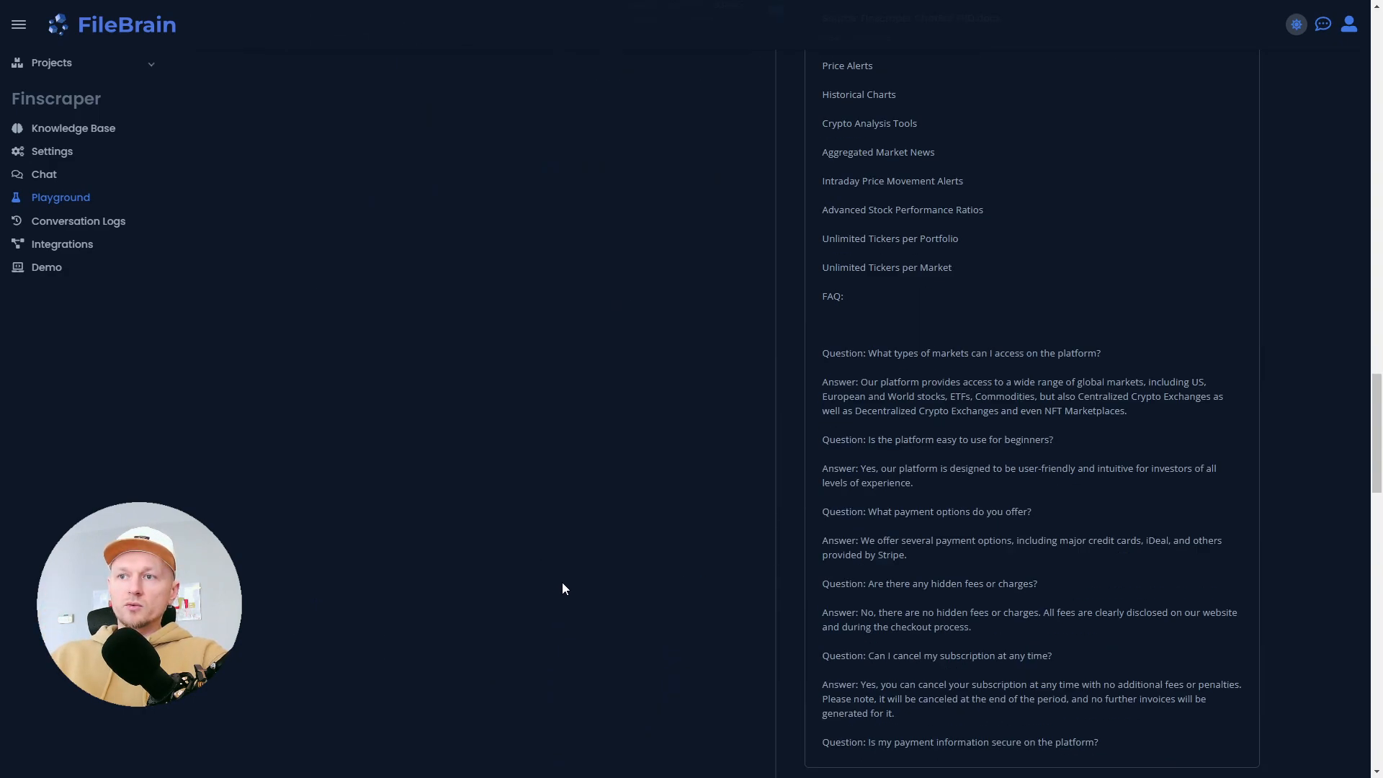
pyautogui.scroll(-14, 580, 572)
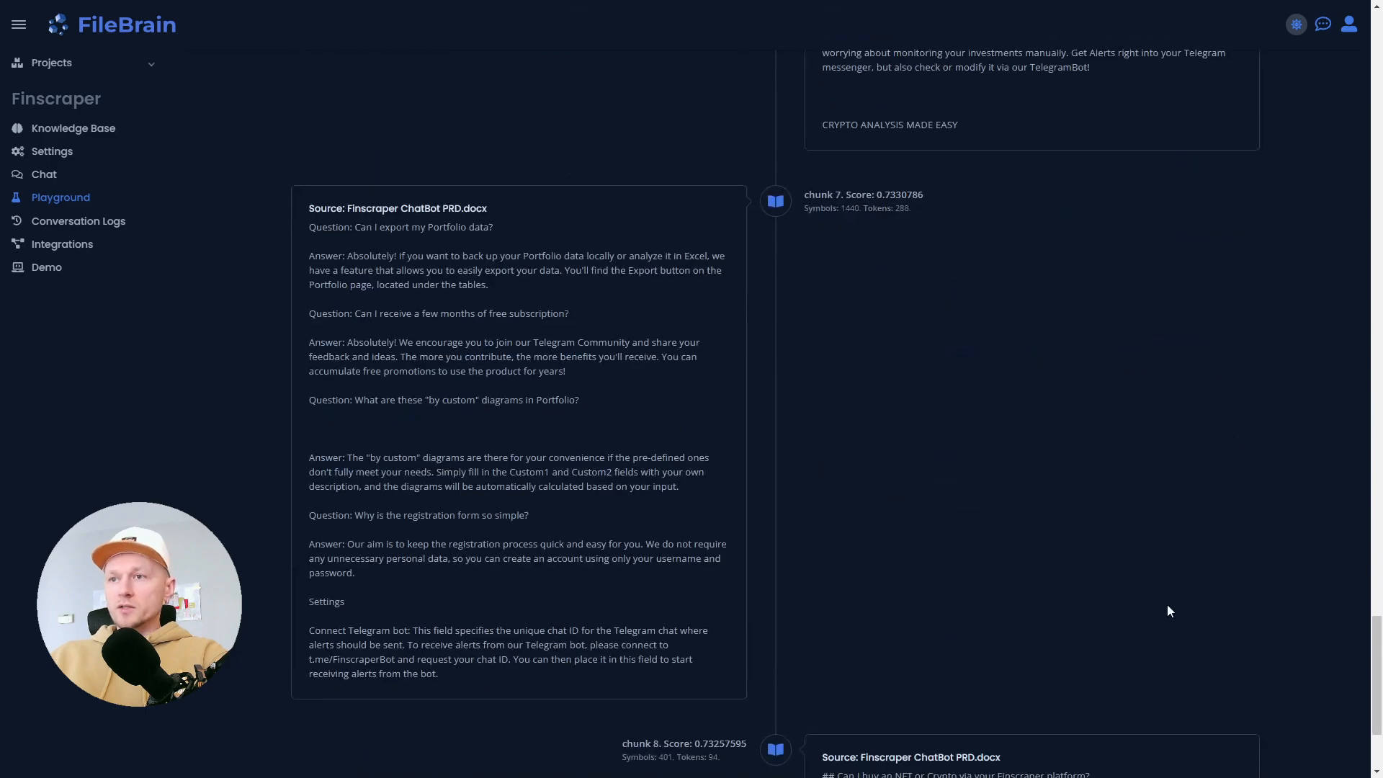
pyautogui.scroll(3, 1380, 483)
pyautogui.scroll(20, 1380, 482)
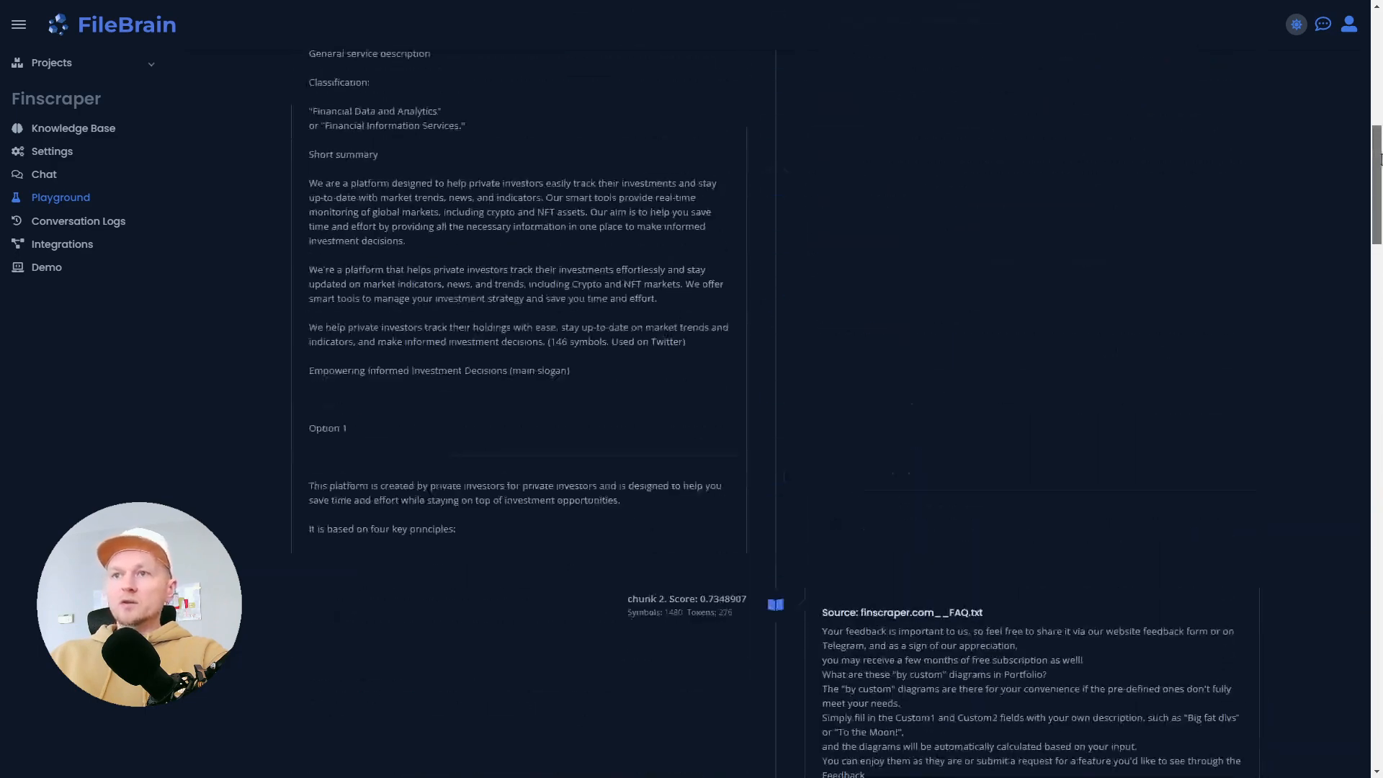
pyautogui.scroll(3, 566, 492)
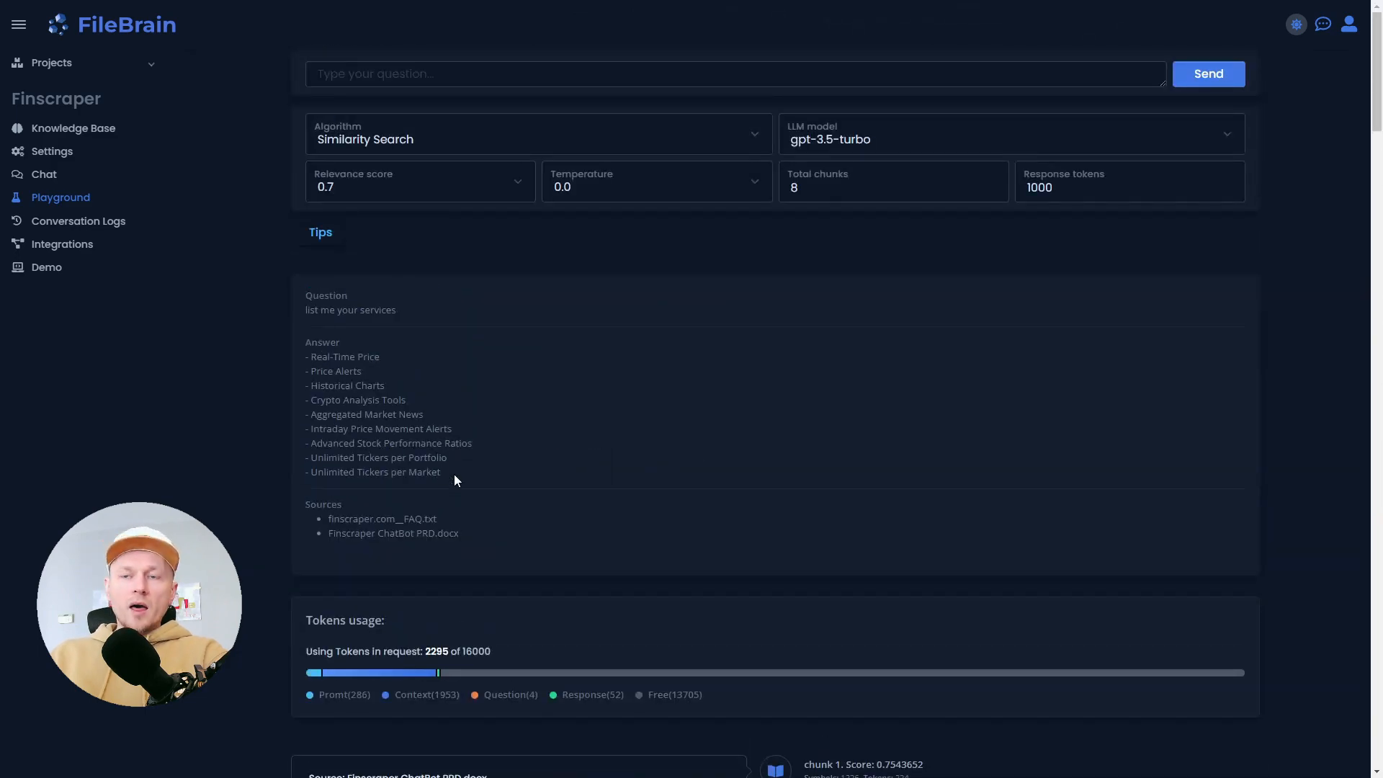
pyautogui.moveTo(453, 474); pyautogui.dragTo(306, 357)
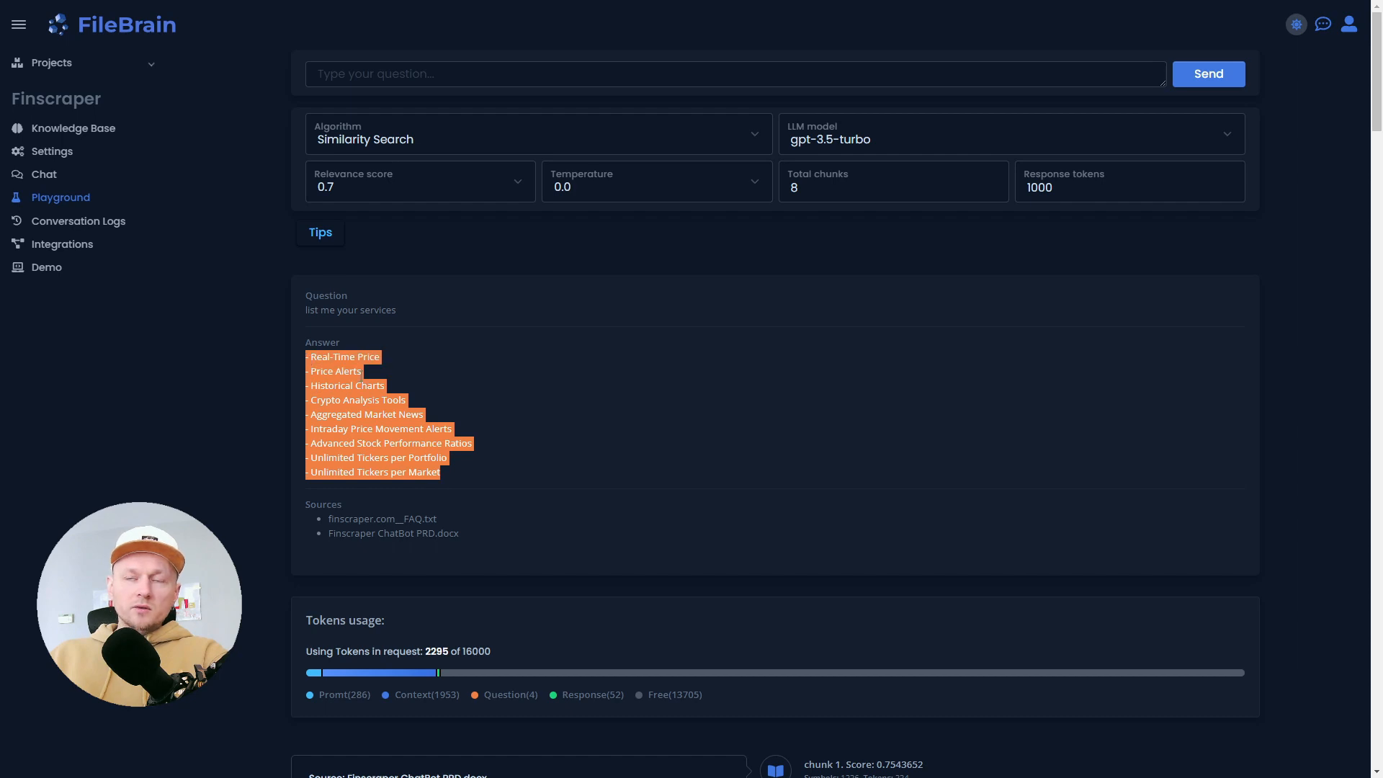
pyautogui.click(431, 408)
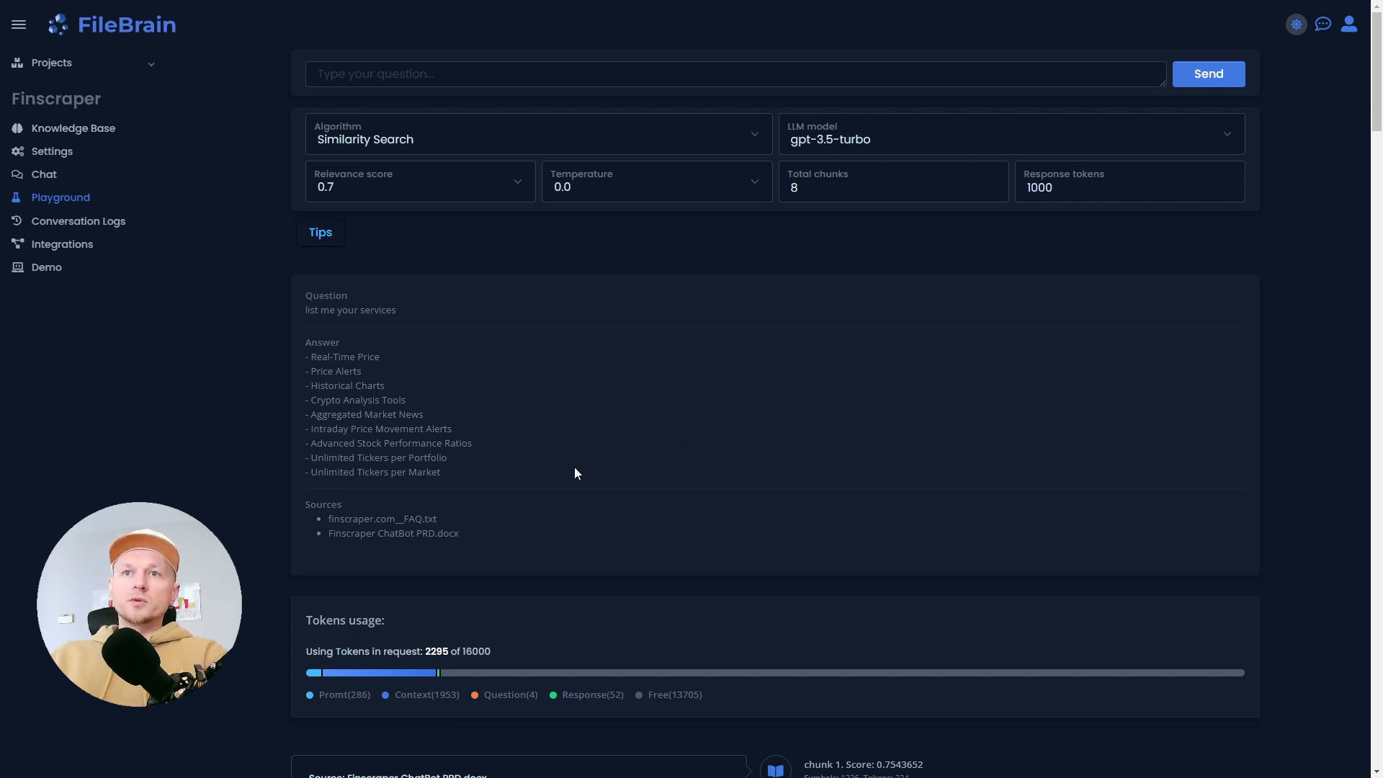
pyautogui.moveTo(349, 399); pyautogui.dragTo(542, 465)
pyautogui.click(556, 443)
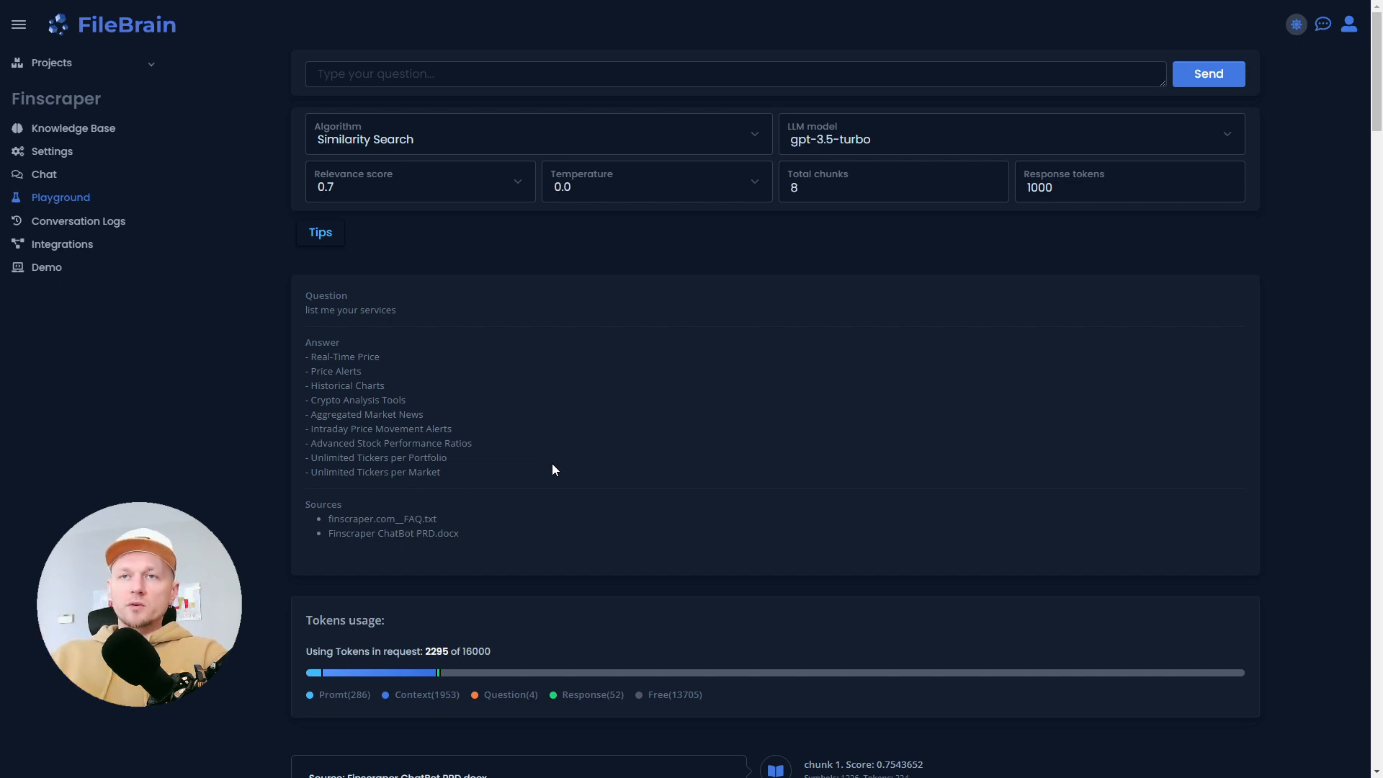
pyautogui.scroll(-6, 558, 478)
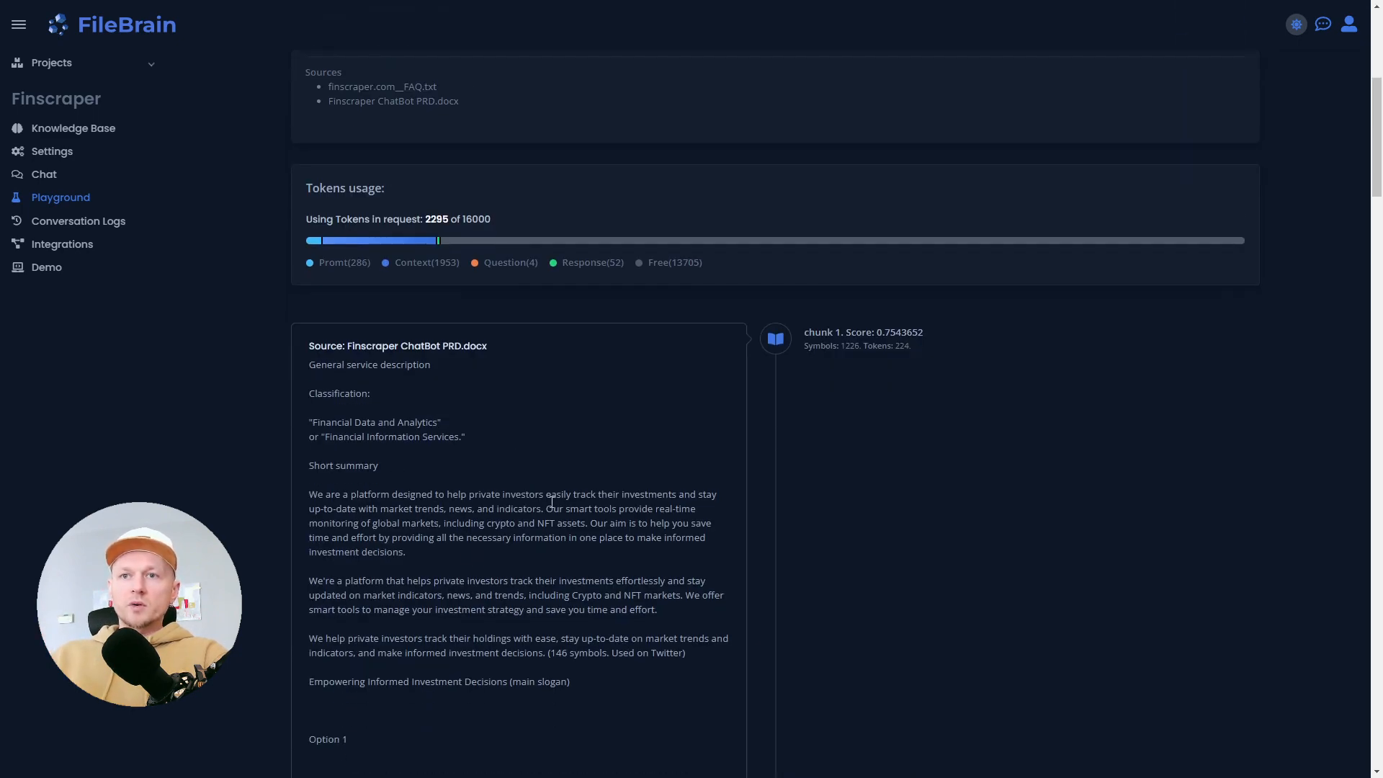
pyautogui.scroll(6, 552, 502)
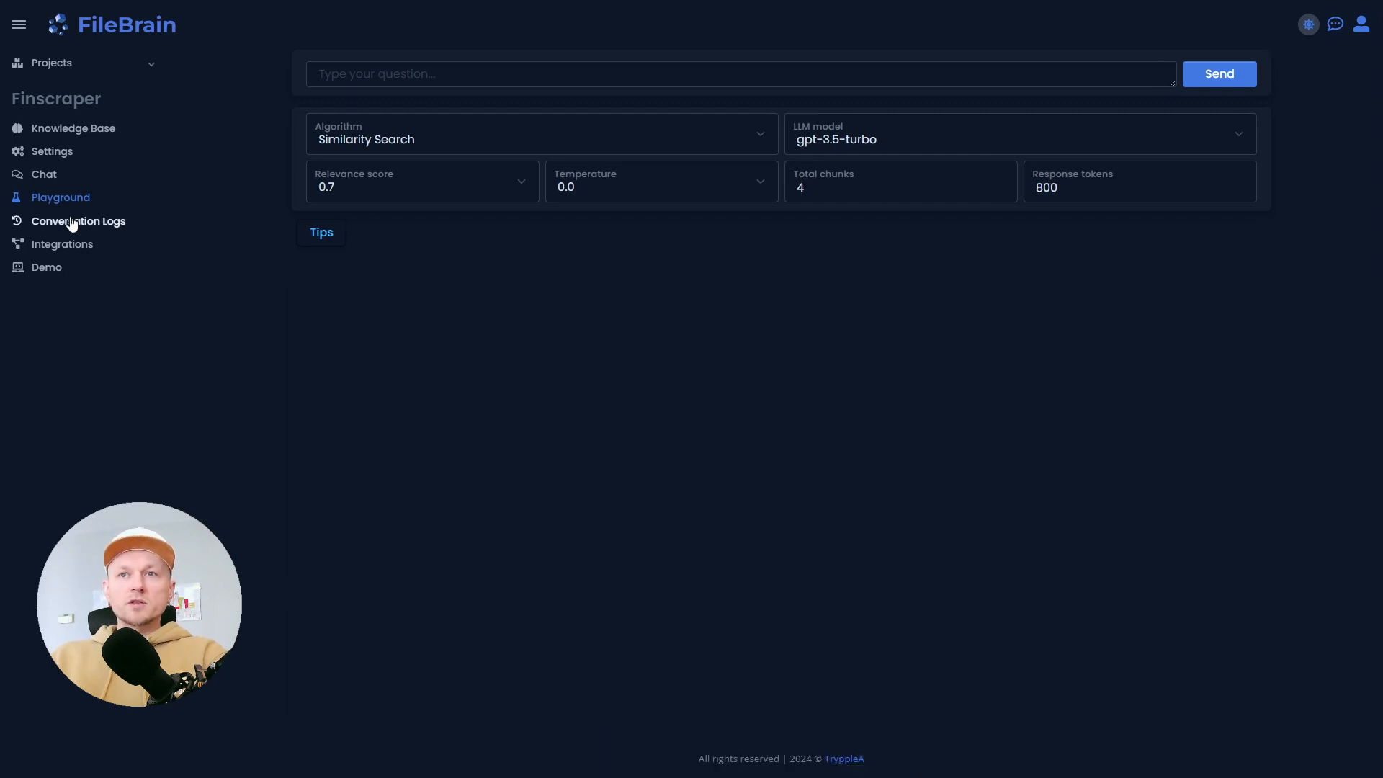
# Open the conversation logs and examine the logged answers to the services questions
pyautogui.click(72, 228)
pyautogui.scroll(-2, 664, 432)
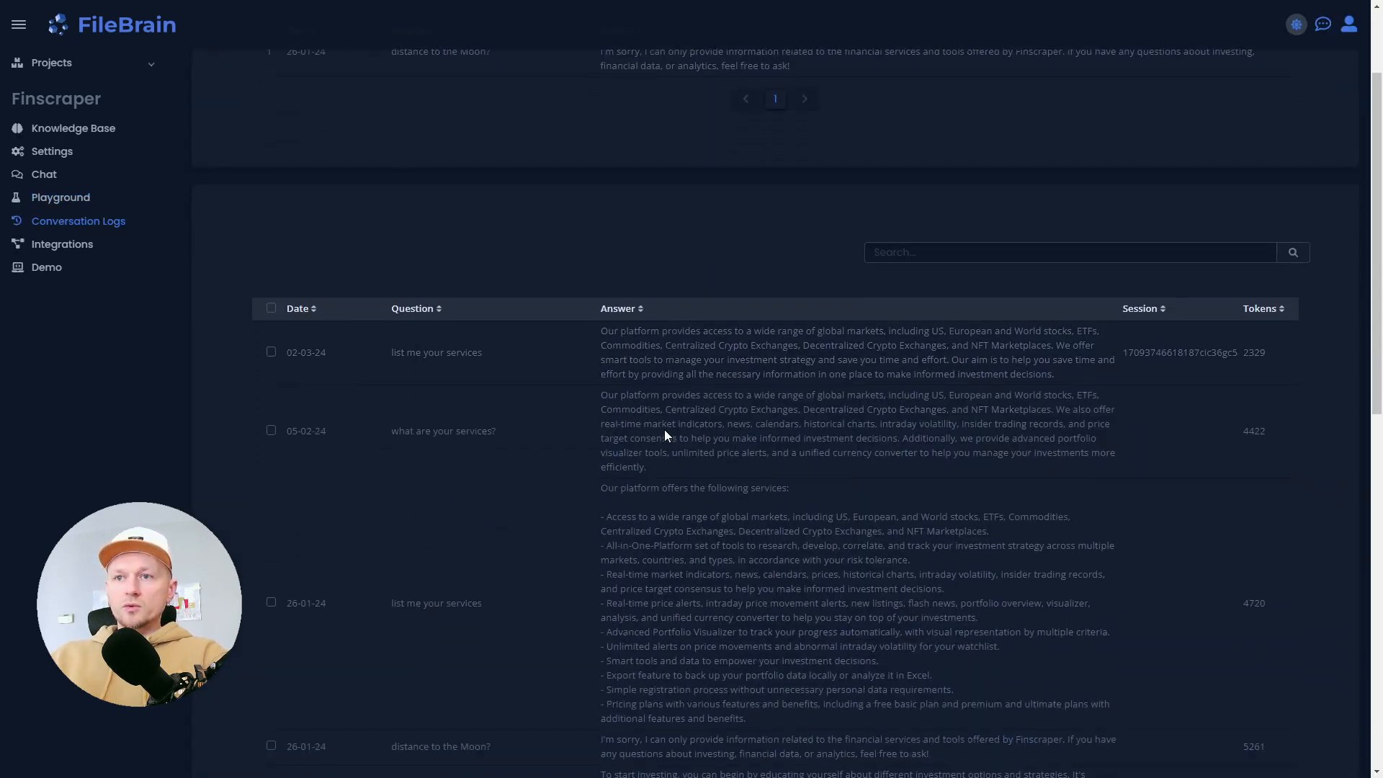
pyautogui.moveTo(317, 336); pyautogui.dragTo(793, 717)
pyautogui.click(708, 537)
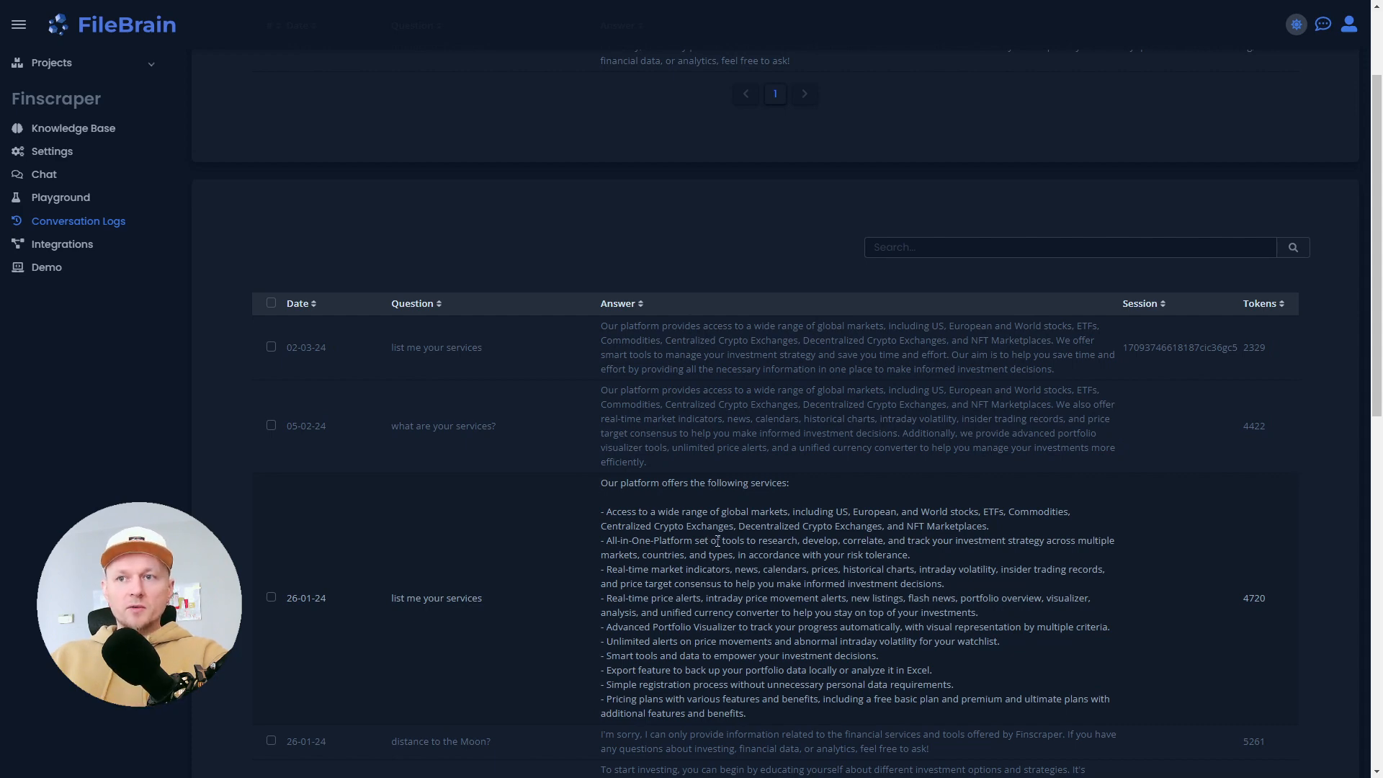
pyautogui.scroll(2, 695, 567)
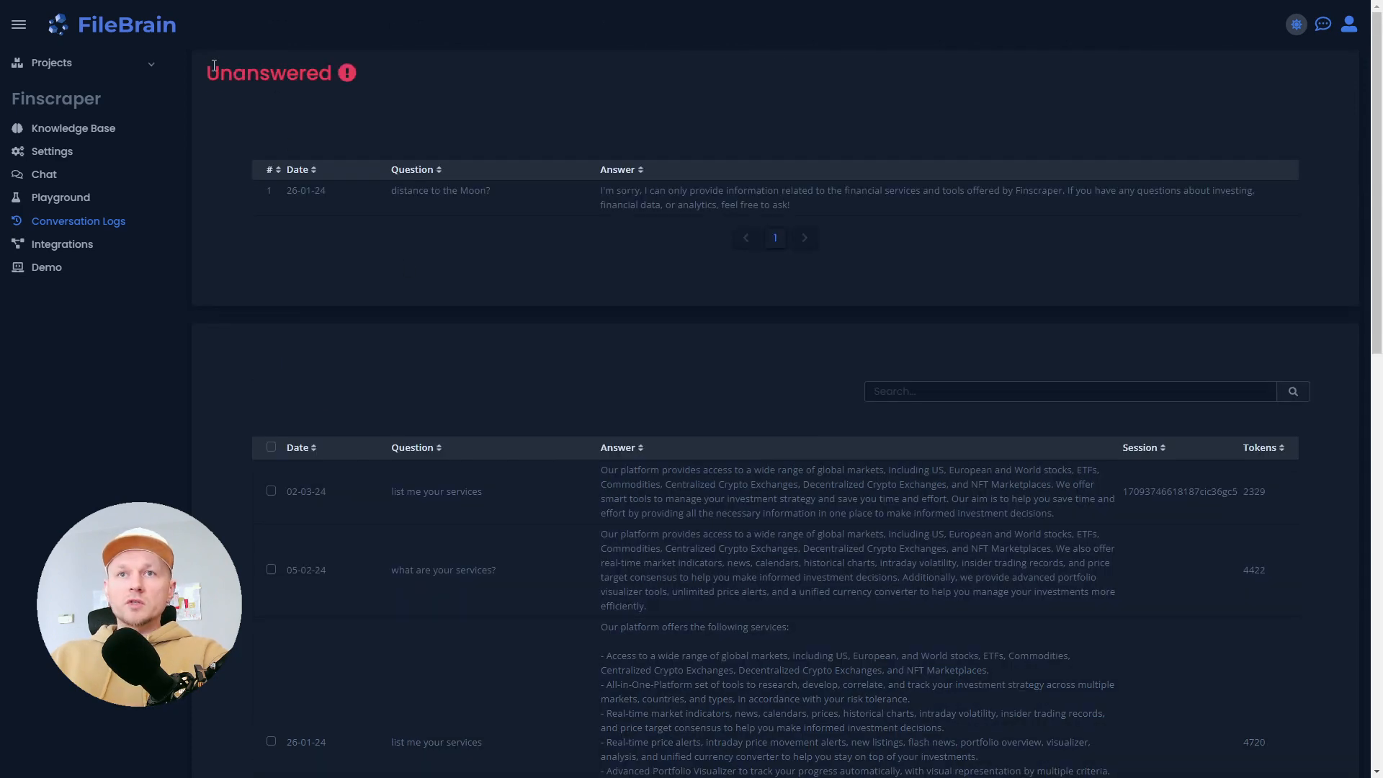
# Copy the question "distance to the Moon?" from the Unanswered table of the conversation logs
pyautogui.moveTo(214, 65); pyautogui.dragTo(401, 121)
pyautogui.click(533, 235)
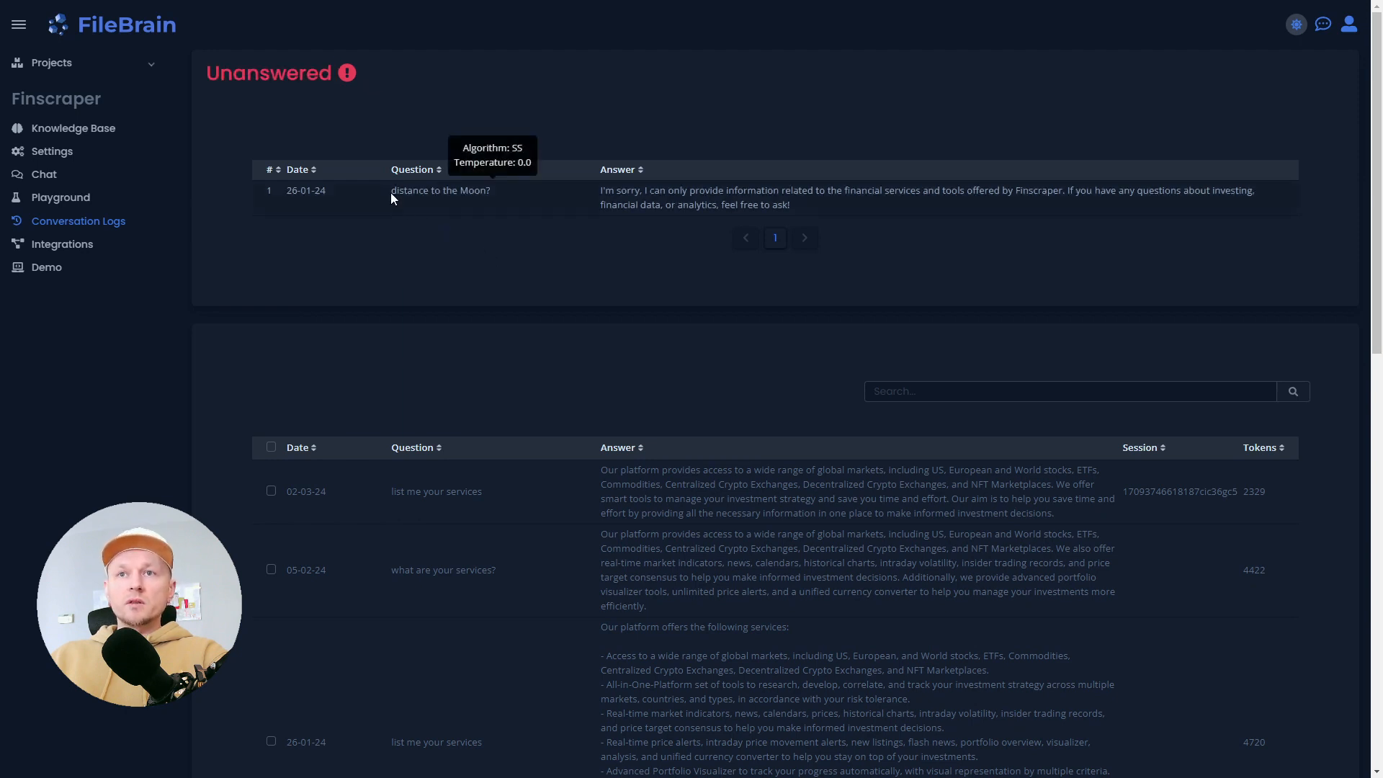
pyautogui.moveTo(390, 192); pyautogui.dragTo(514, 198)
pyautogui.hotkey('ctrl', 'c')
# Examine the unanswered Moon question and read the reply the chatbot gave to it
pyautogui.moveTo(600, 190); pyautogui.dragTo(820, 201)
pyautogui.click(818, 200)
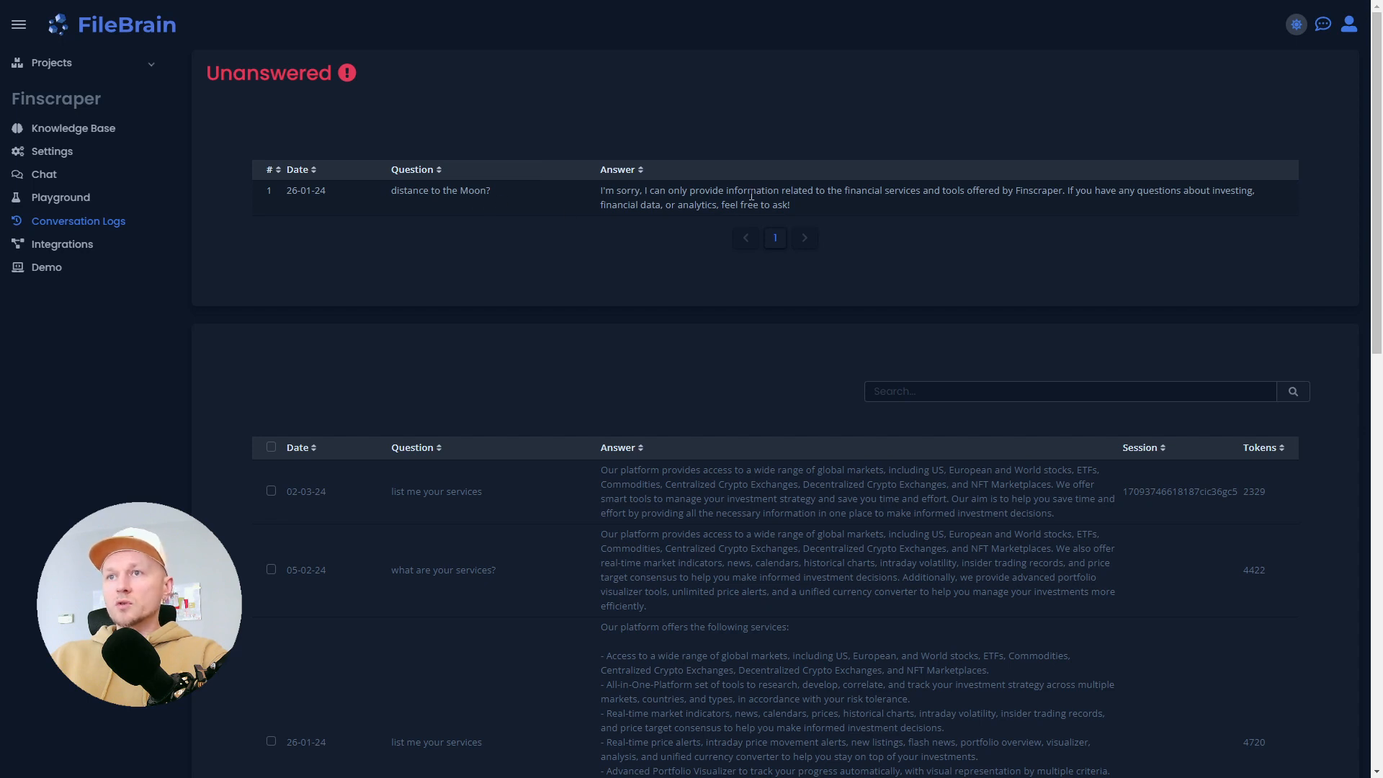
pyautogui.moveTo(857, 192); pyautogui.dragTo(985, 192)
pyautogui.click(1016, 203)
pyautogui.tripleClick(1010, 206)
pyautogui.click(1002, 209)
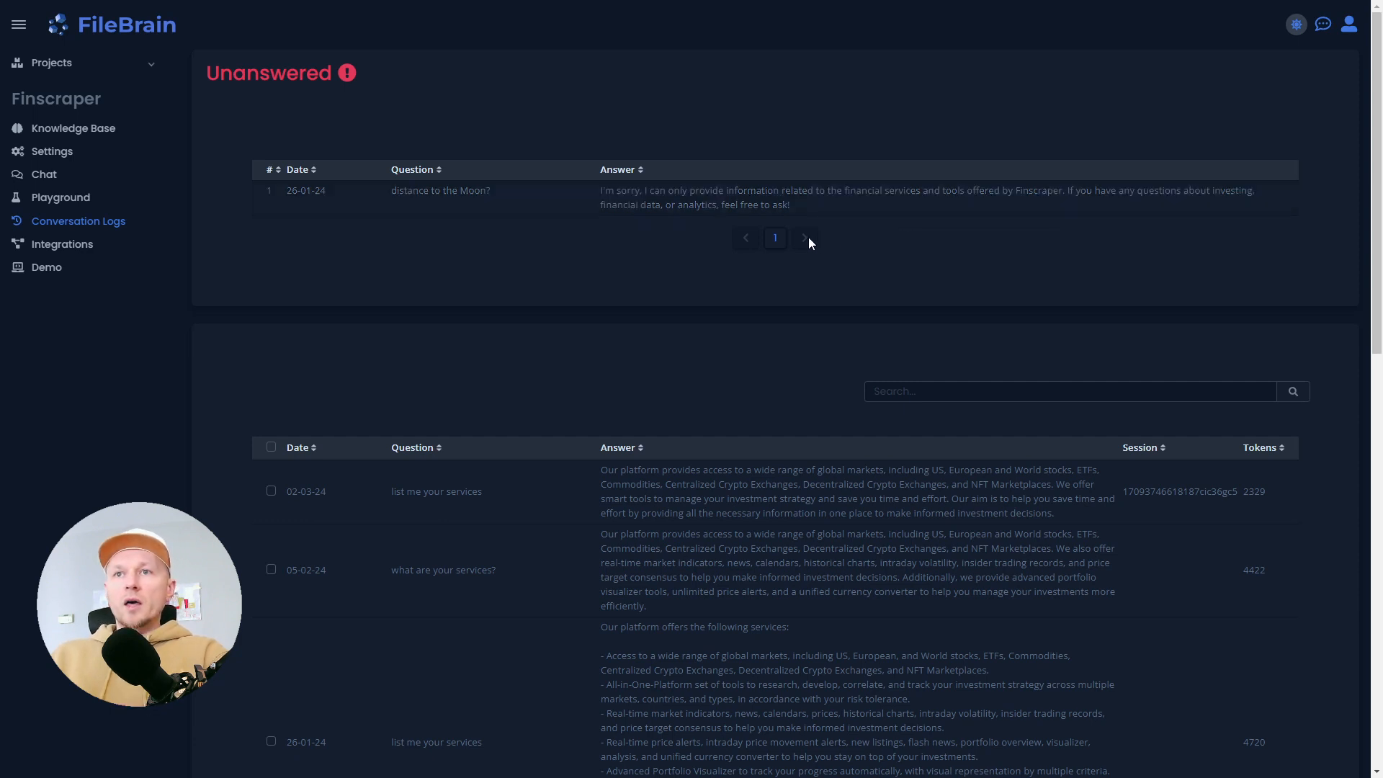
pyautogui.moveTo(398, 190); pyautogui.dragTo(854, 207)
pyautogui.click(847, 208)
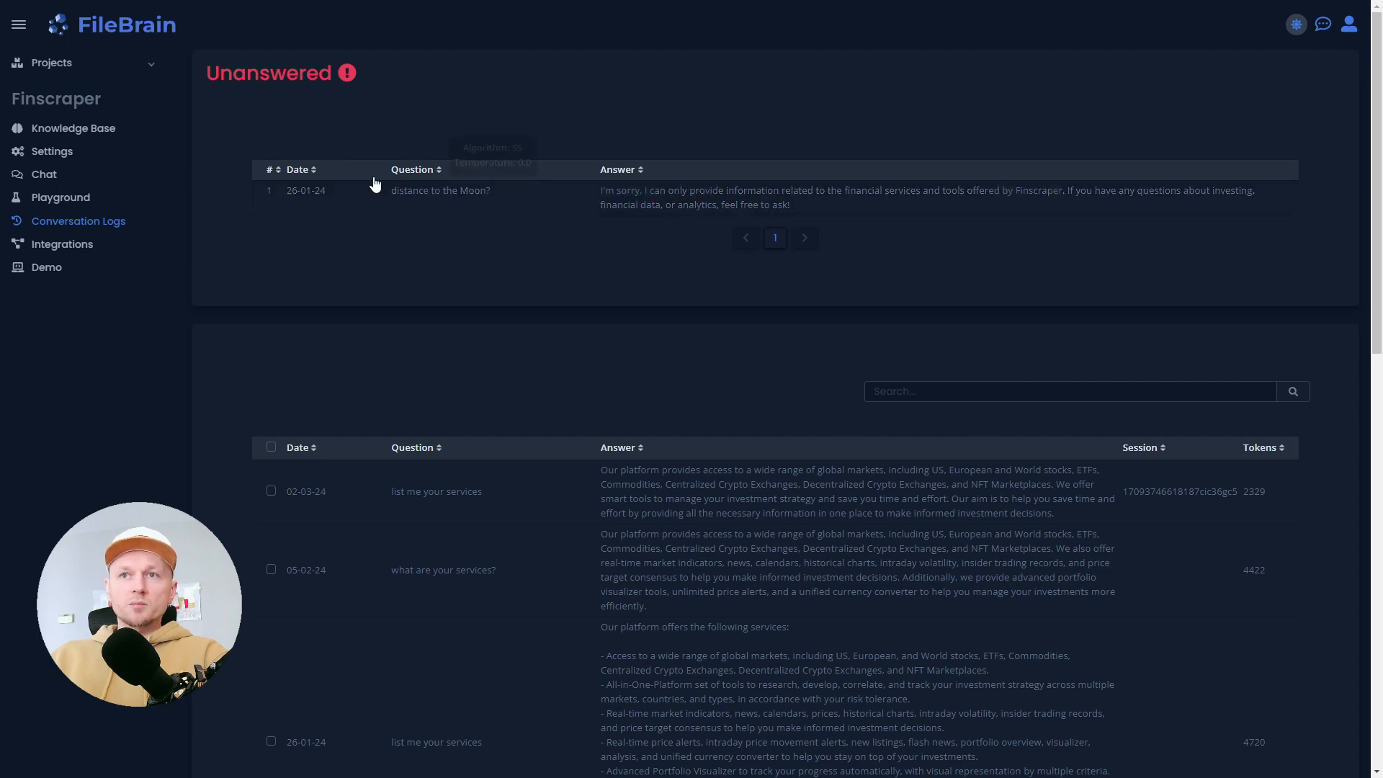
pyautogui.moveTo(396, 191); pyautogui.dragTo(509, 201)
pyautogui.click(533, 206)
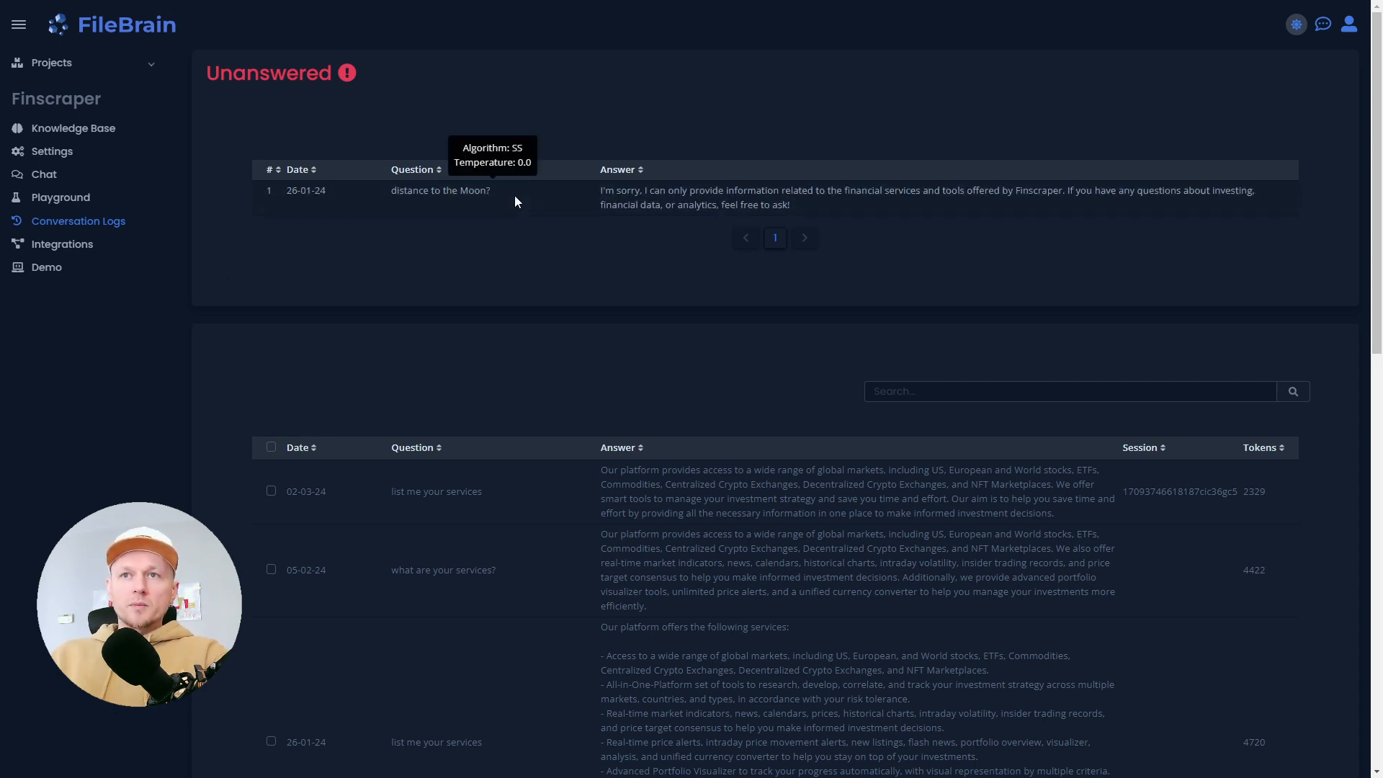
pyautogui.moveTo(514, 196); pyautogui.dragTo(401, 207)
pyautogui.click(456, 211)
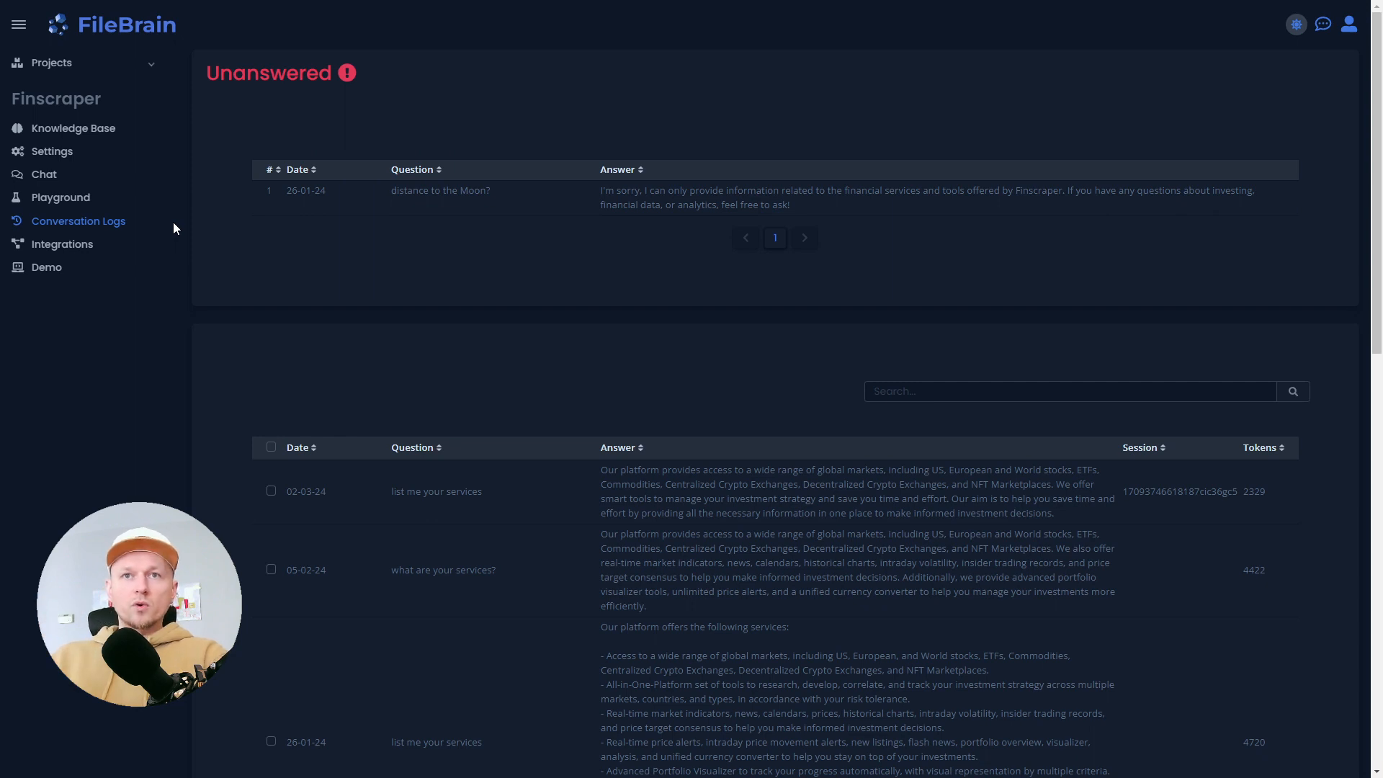
# Start a new Q&A file in the knowledge base and name it aadadasdasd
pyautogui.click(93, 130)
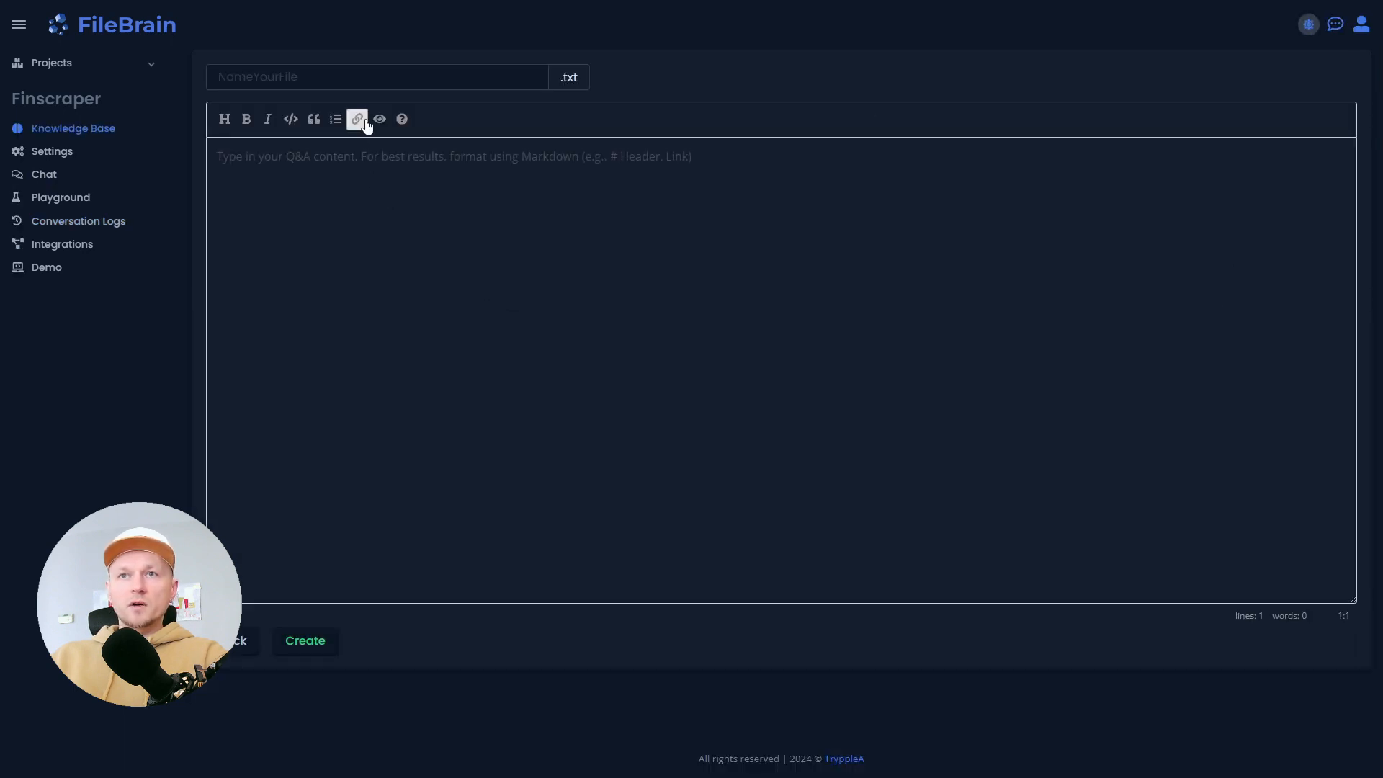
pyautogui.click(371, 73)
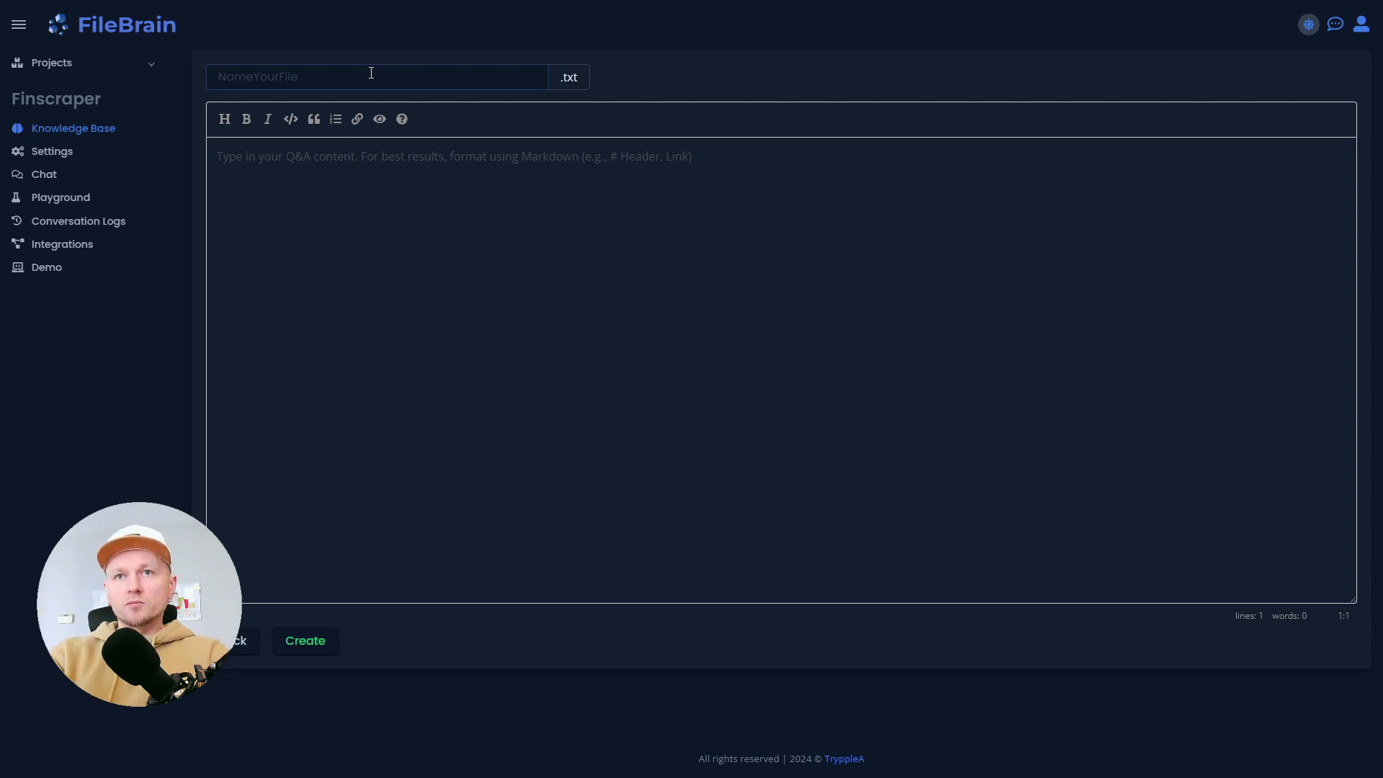
pyautogui.write('aadadasdasd')
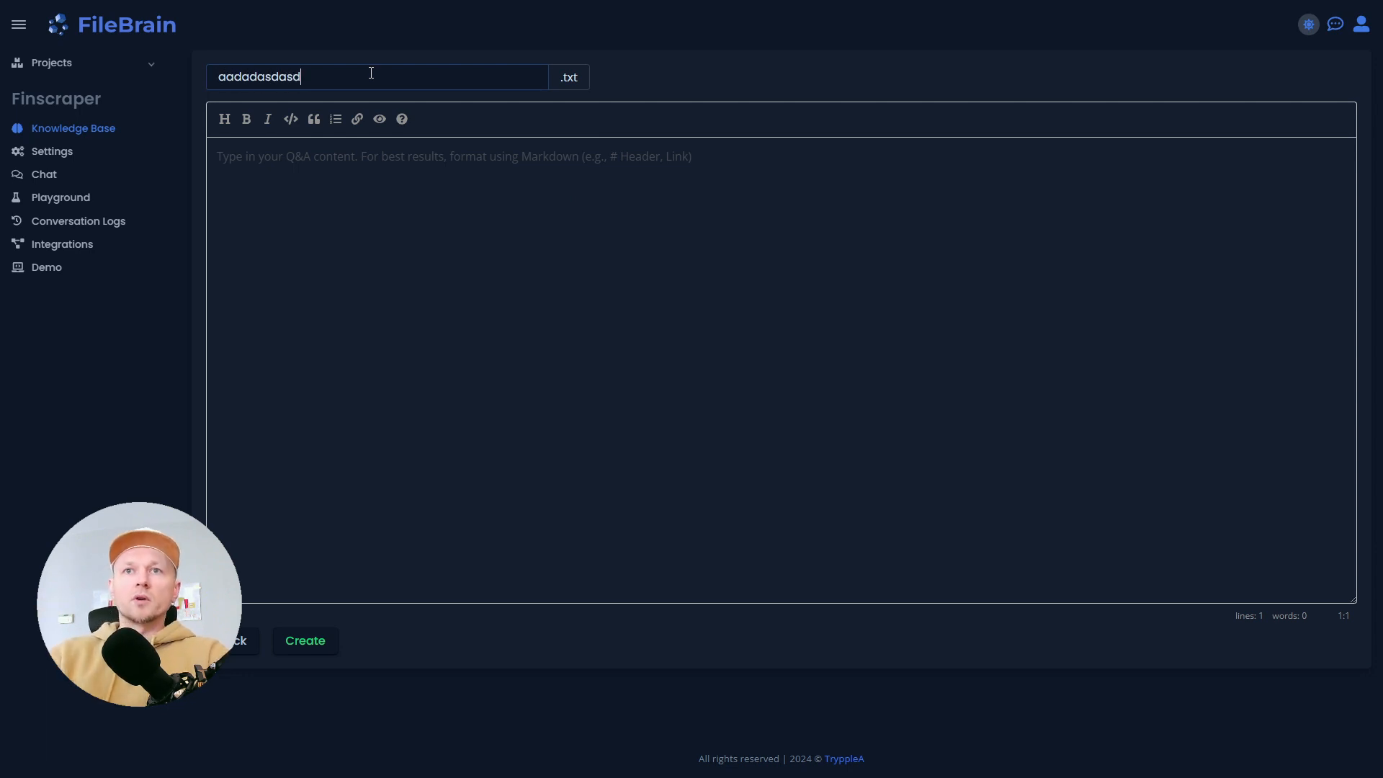
# Paste "distance to the Moon?" as a heading, enter "aklsdsalkdalshdalhsdlajsdasdads" as placeholder answer below it, and create the Q&A file
pyautogui.click(383, 291)
pyautogui.hotkey('ctrl', 'v')
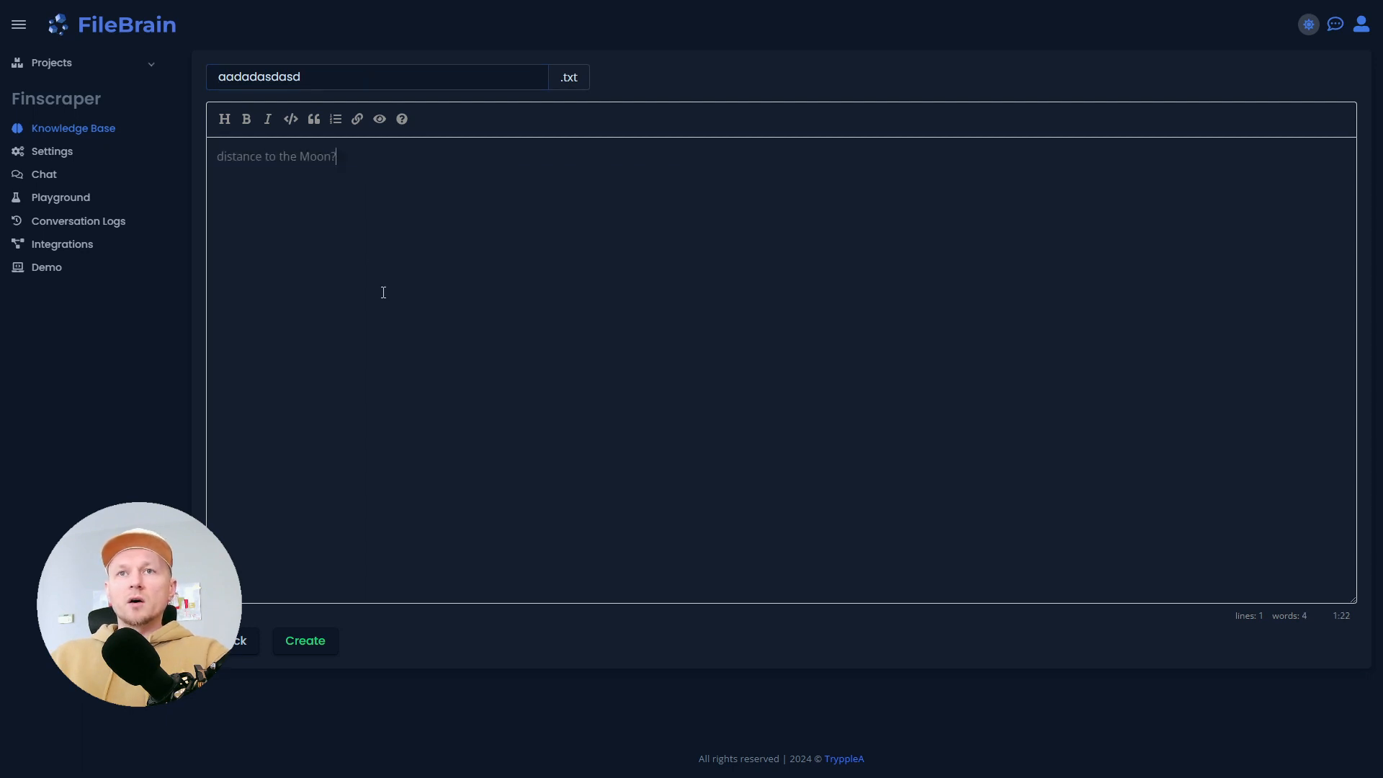
pyautogui.hotkey('ctrl', 'h')
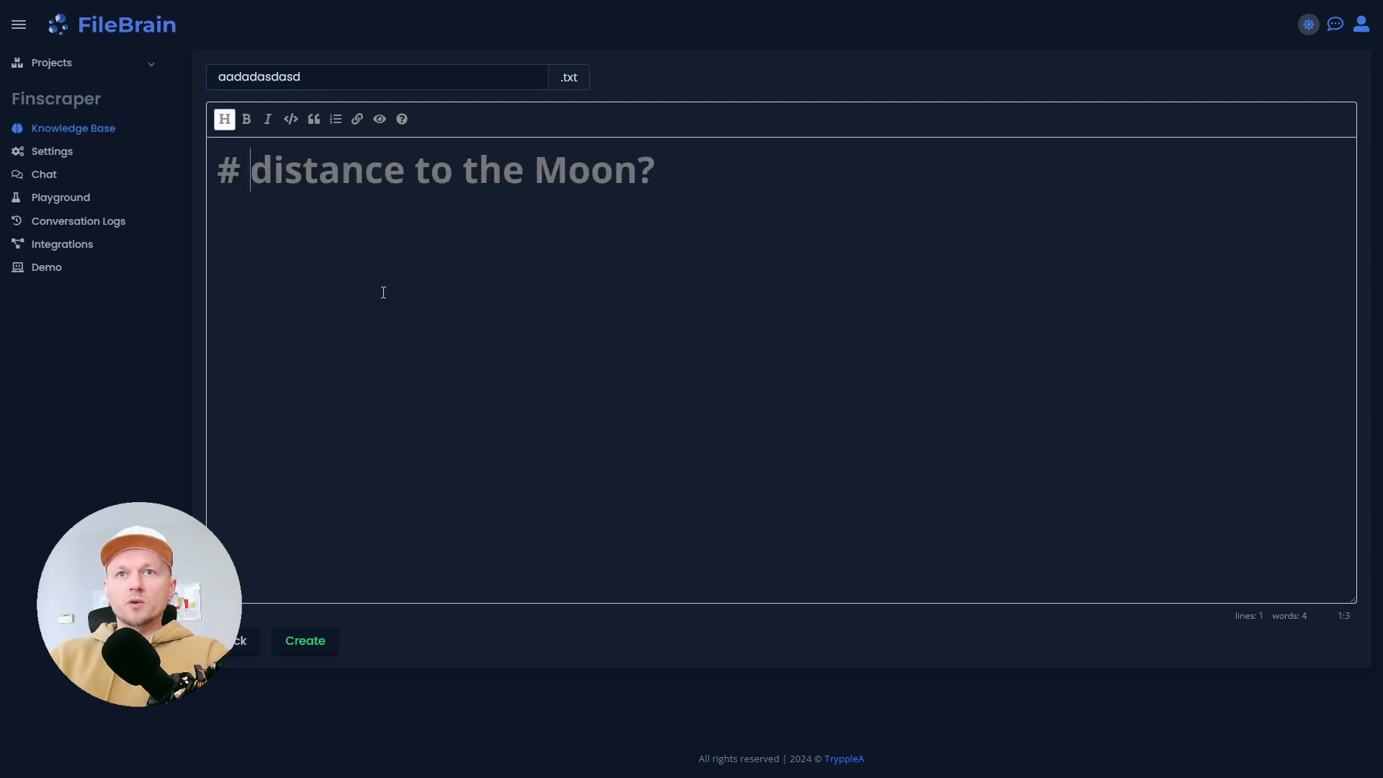
pyautogui.press('Return')
pyautogui.write('aklsd')
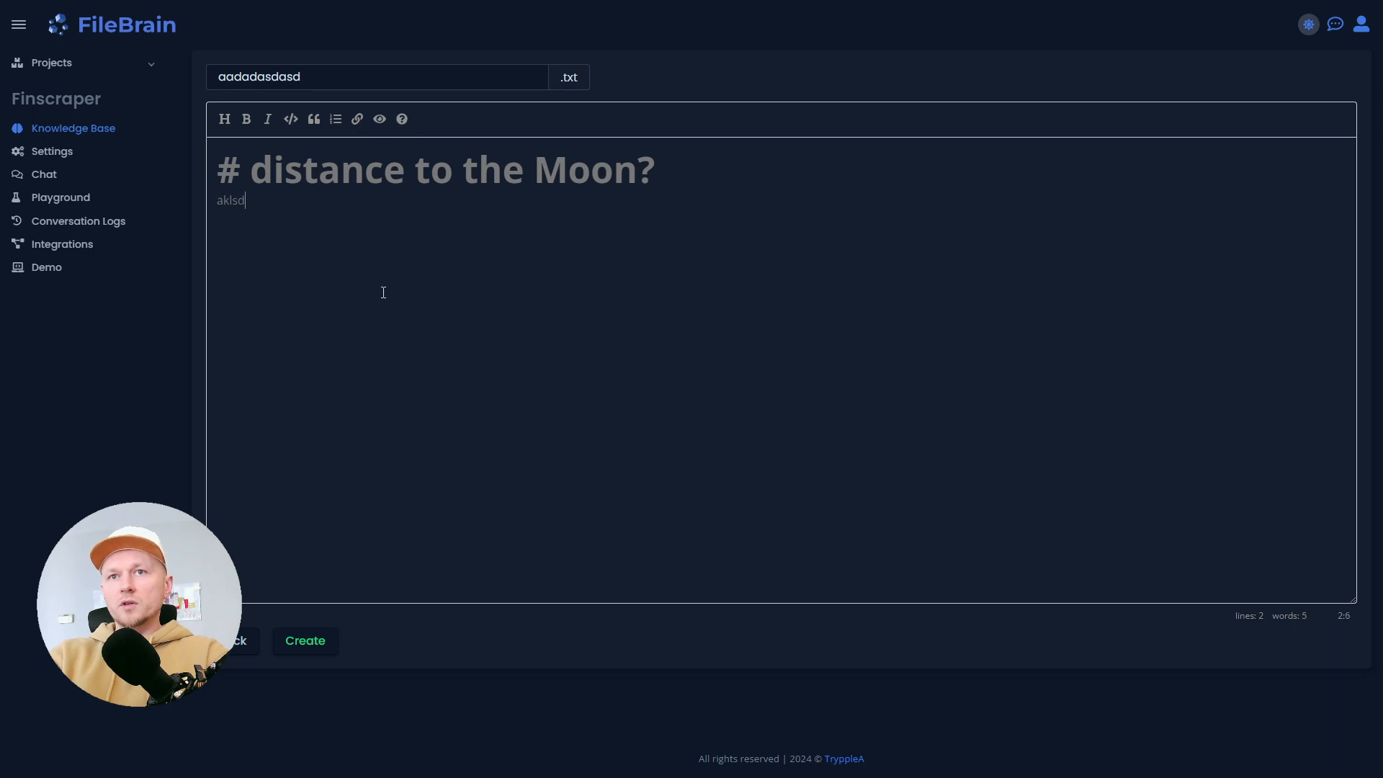
pyautogui.write('salkdalshdalhsdlajsdasdads')
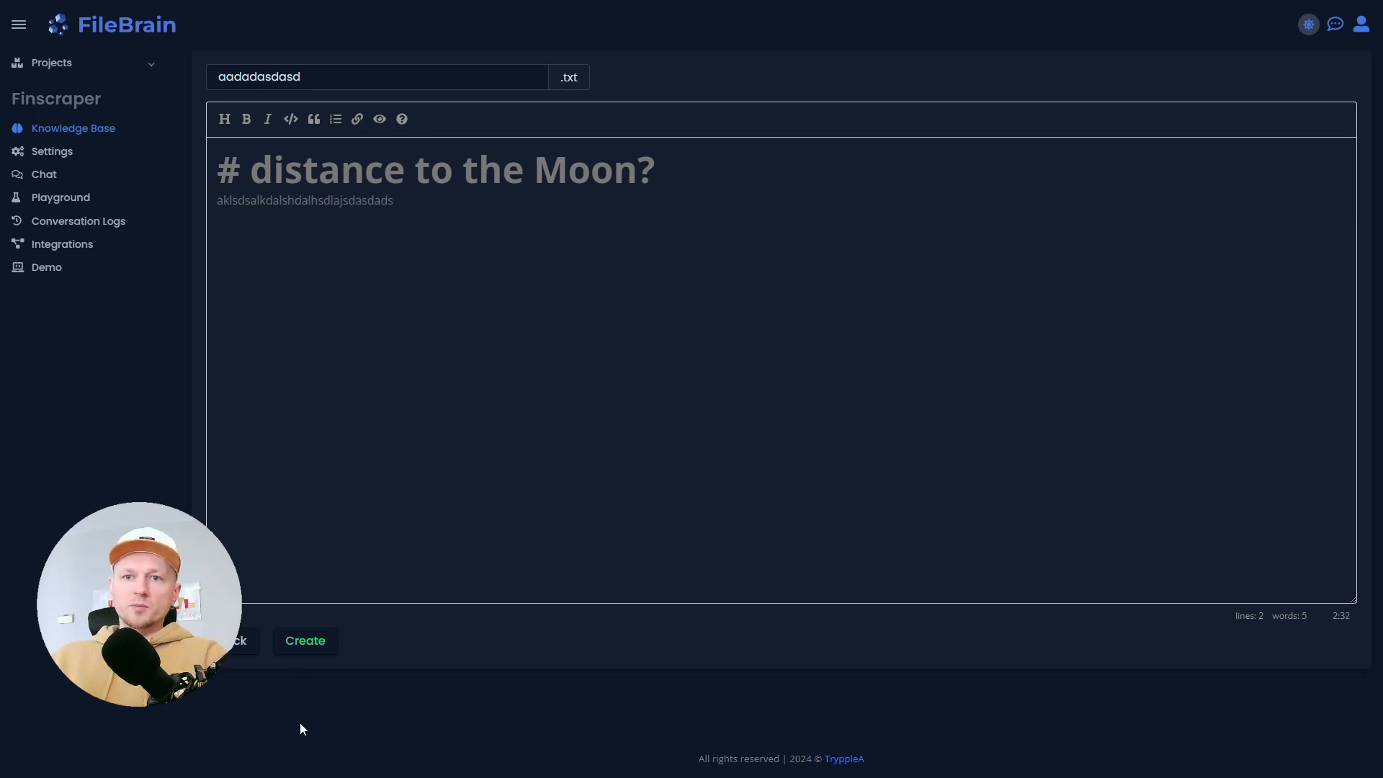
pyautogui.click(323, 640)
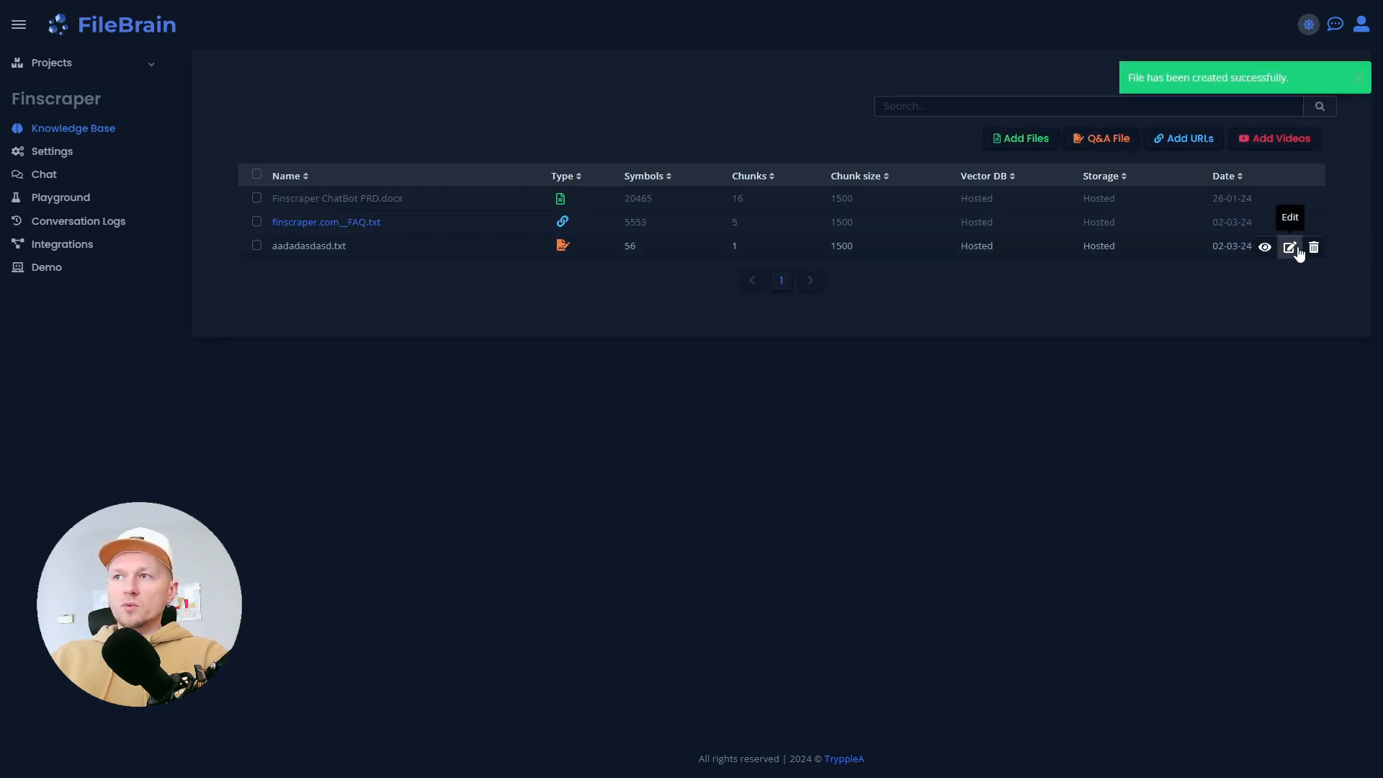
# Open the integrations and examine the general API instructions, example request and response formats
pyautogui.click(81, 249)
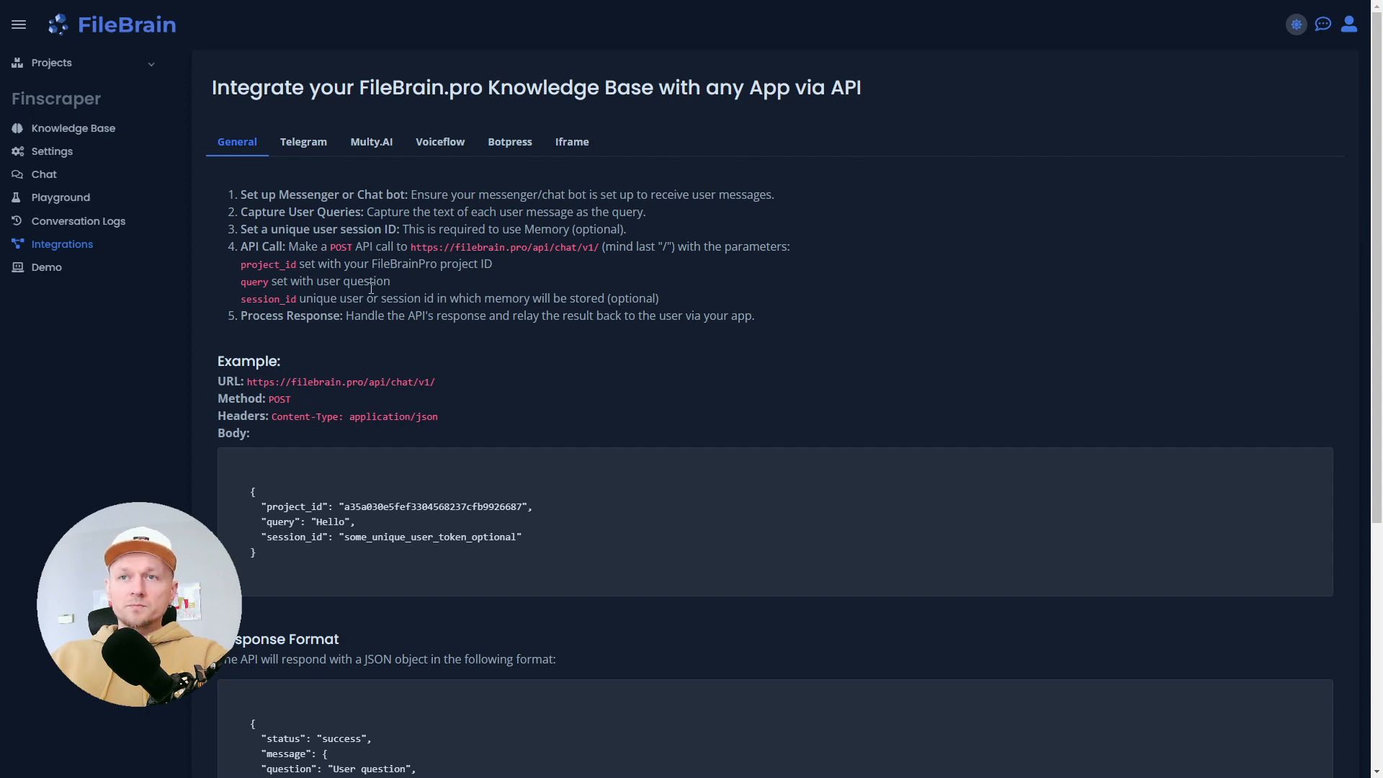
pyautogui.scroll(-4, 364, 300)
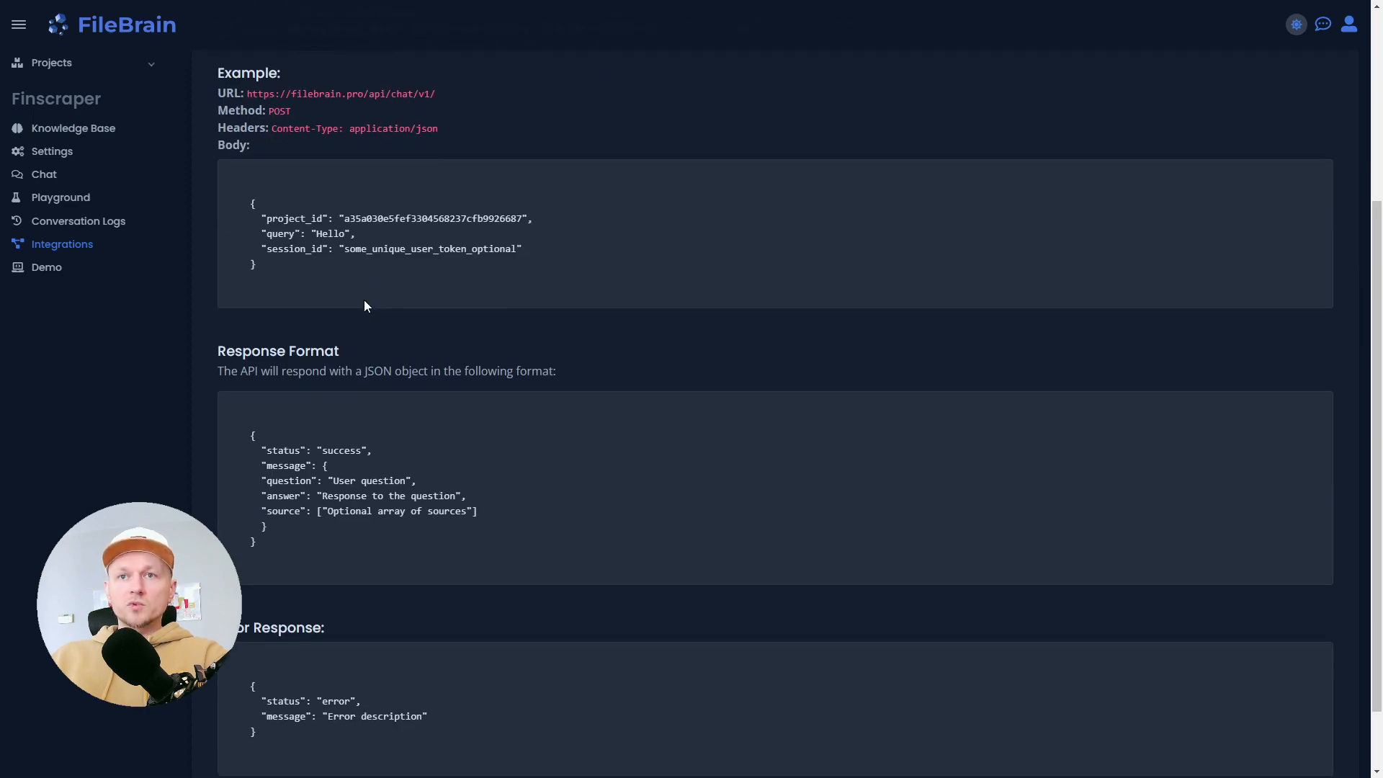
pyautogui.scroll(-1, 363, 298)
pyautogui.scroll(5, 363, 298)
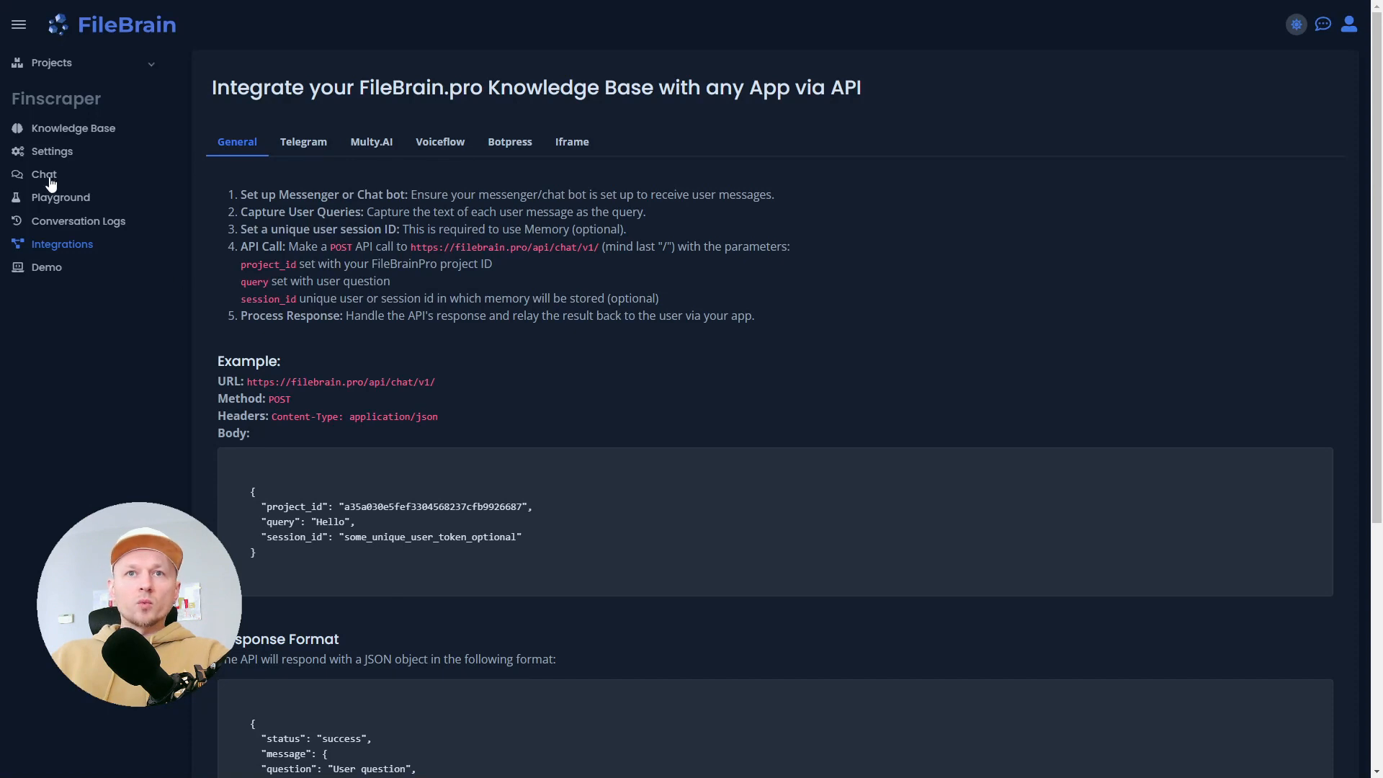
# Edit aadadasdasd.txt in the knowledge base, replacing the placeholder answer under the Moon question with "345 km", and save the changes
pyautogui.click(75, 130)
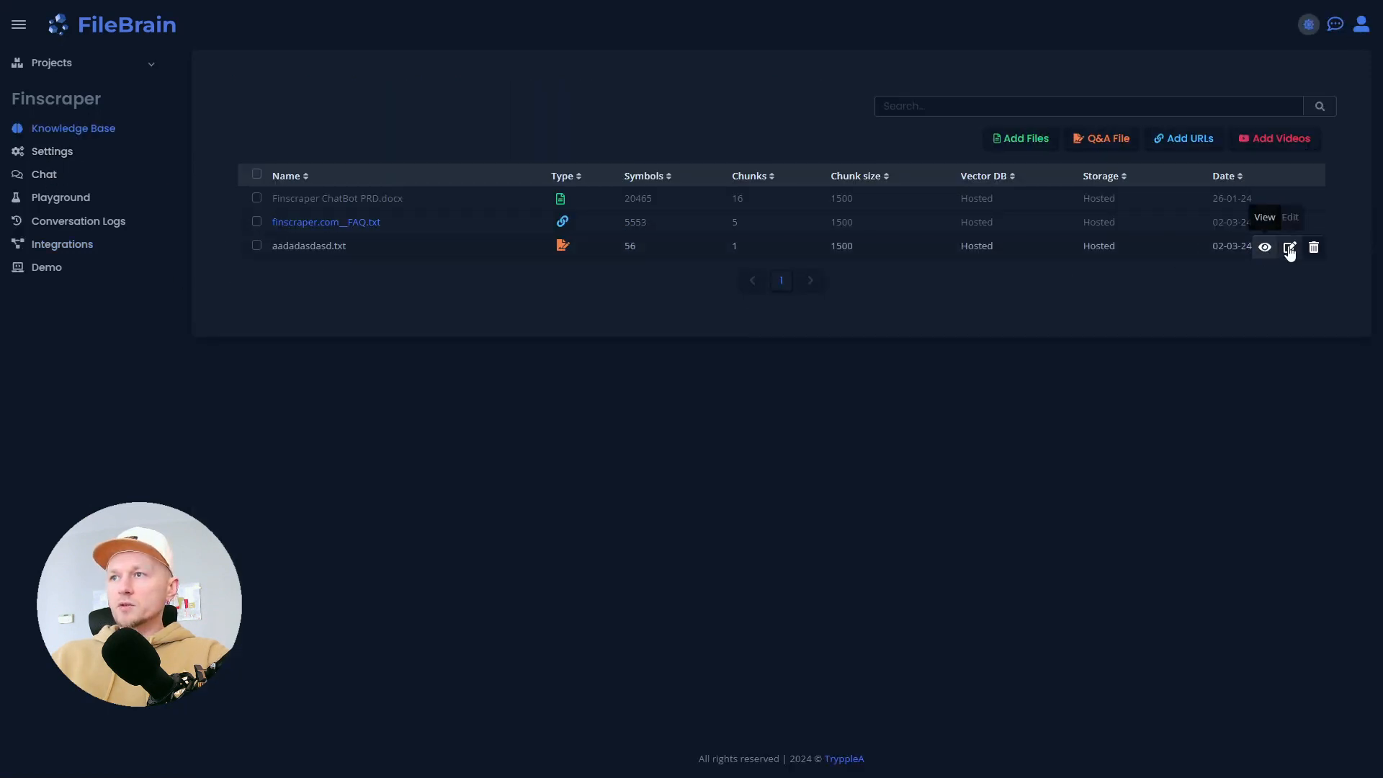
pyautogui.click(510, 299)
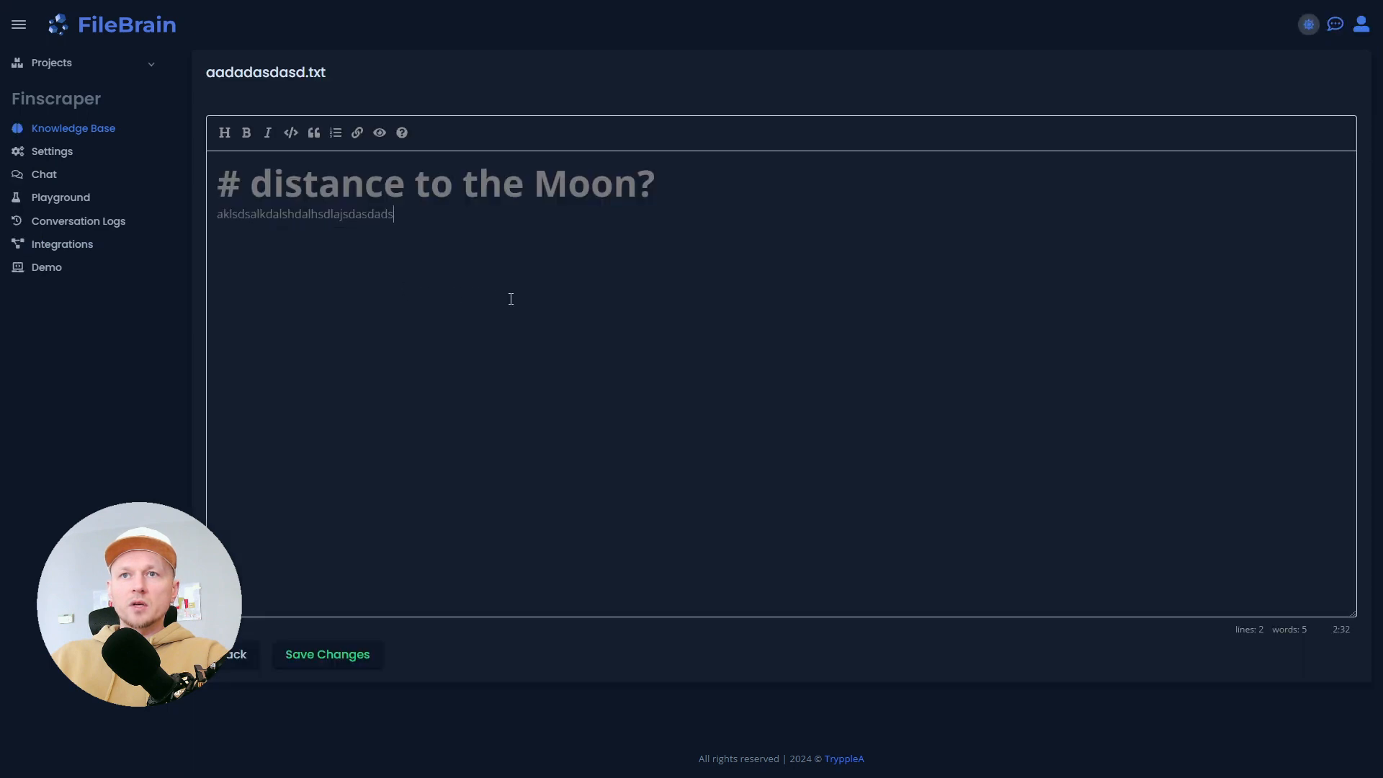
pyautogui.hotkey('shift', 'Home')
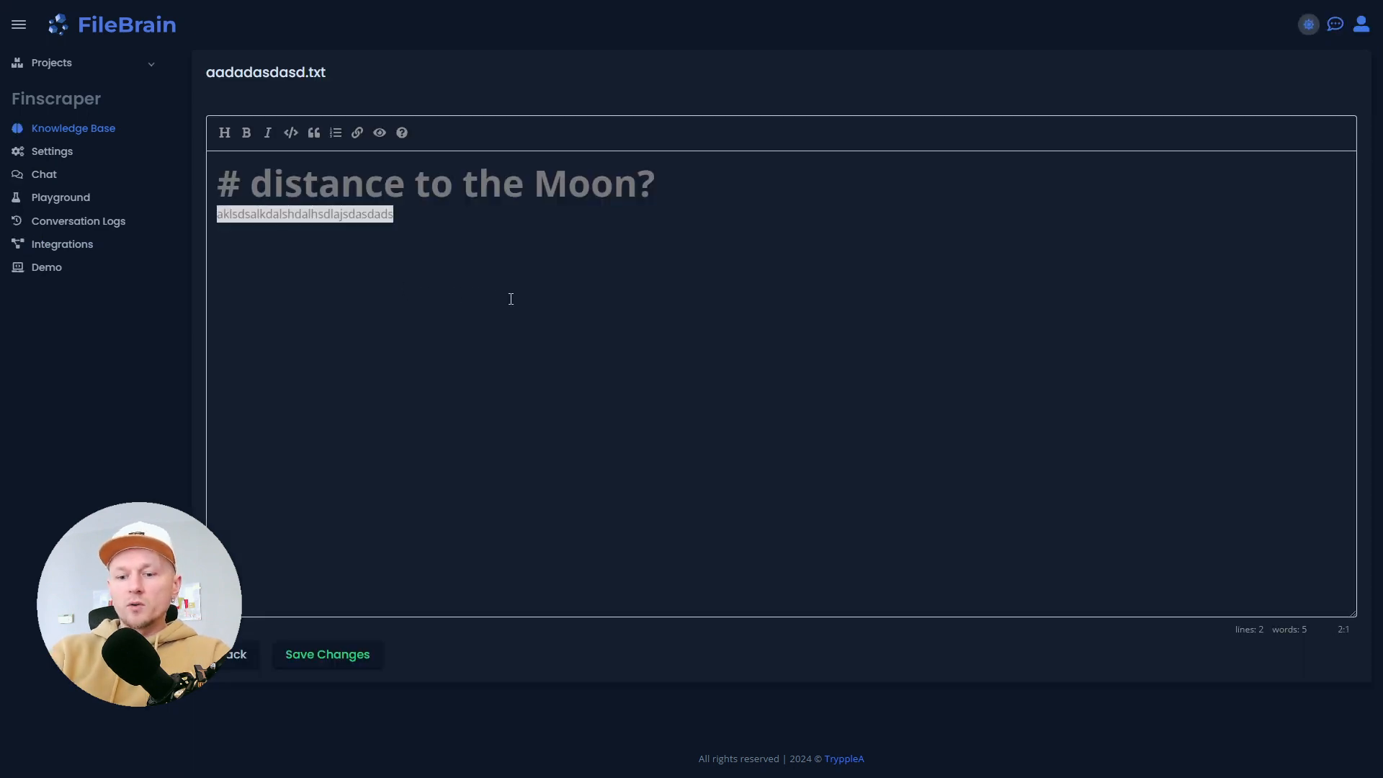
pyautogui.write('345 km')
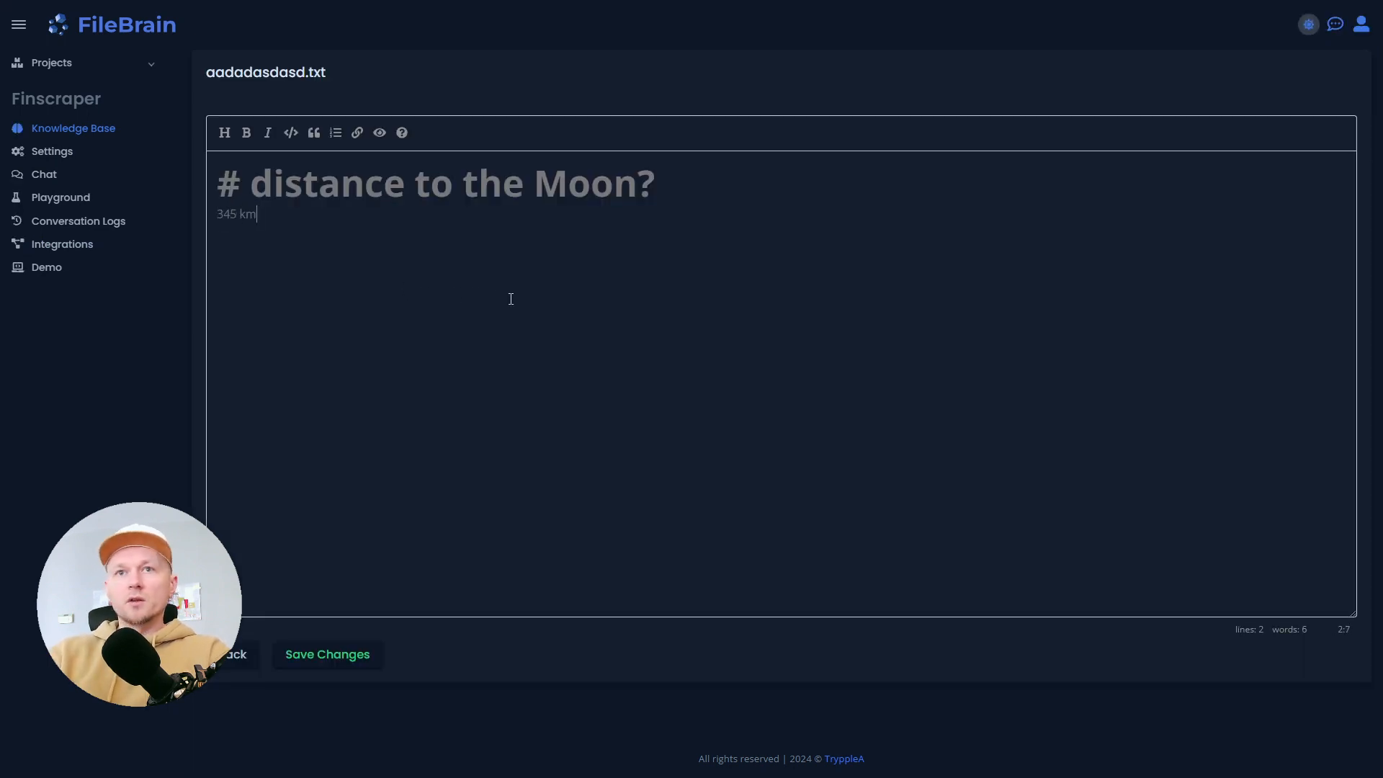
pyautogui.click(360, 659)
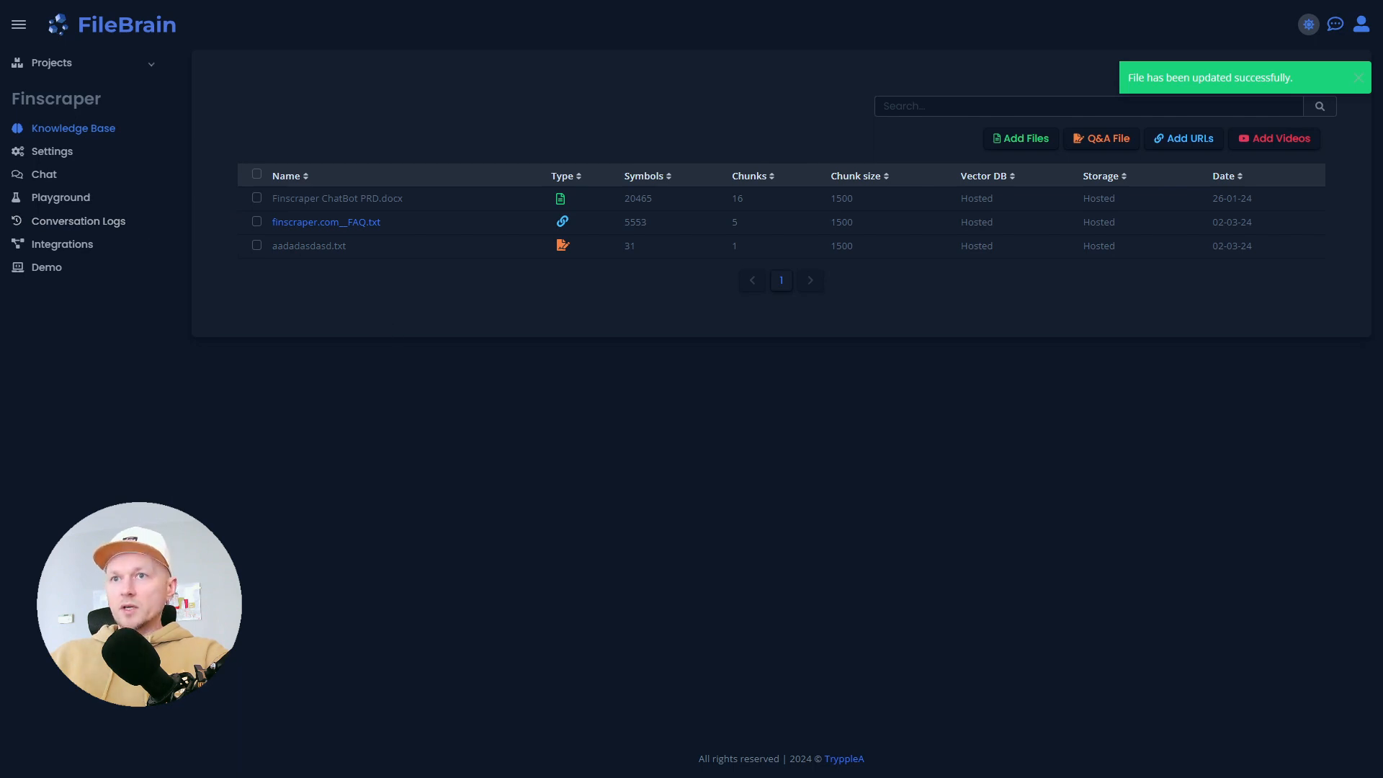
# Switch to the Finscraper website and ask its AI chatbot "What is the distance to the Moon?"
pyautogui.hotkey('ctrl', 'Tab')
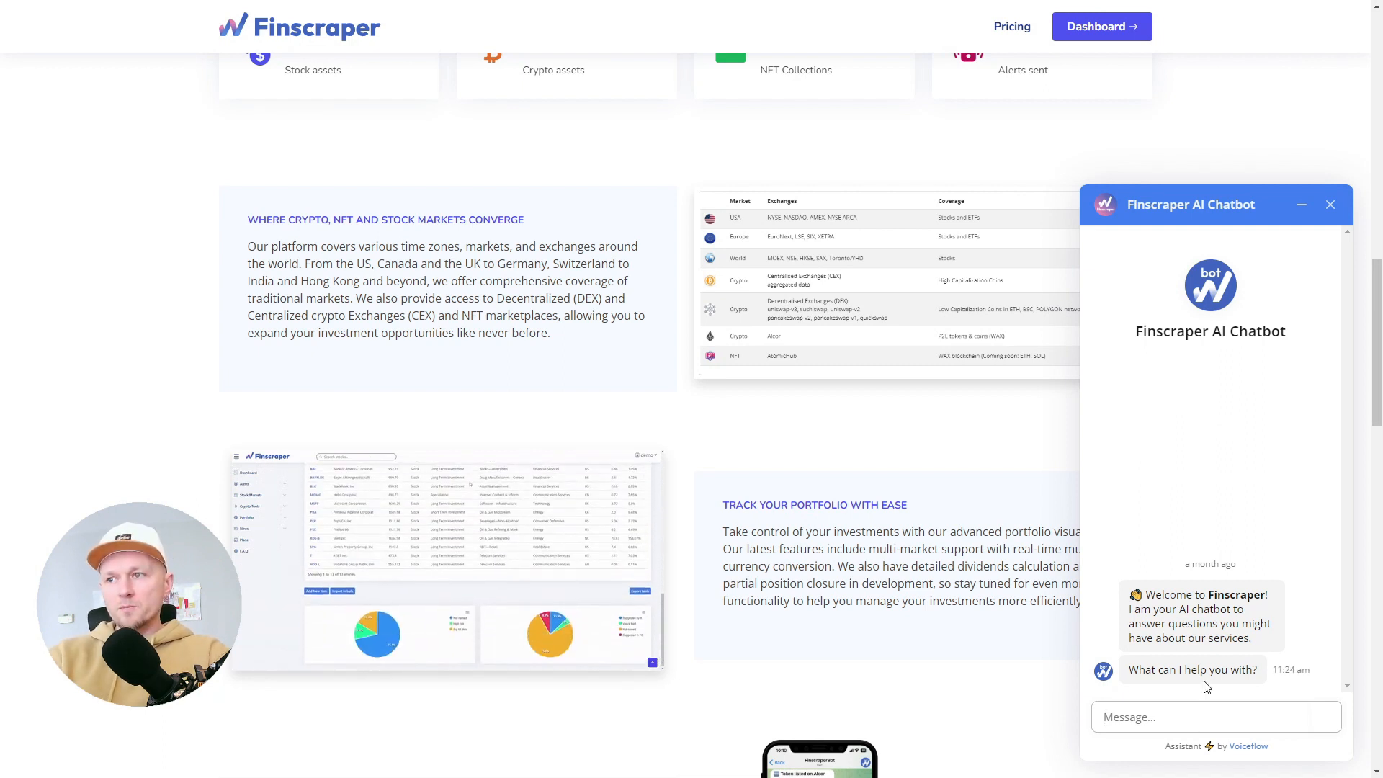
pyautogui.write('What ')
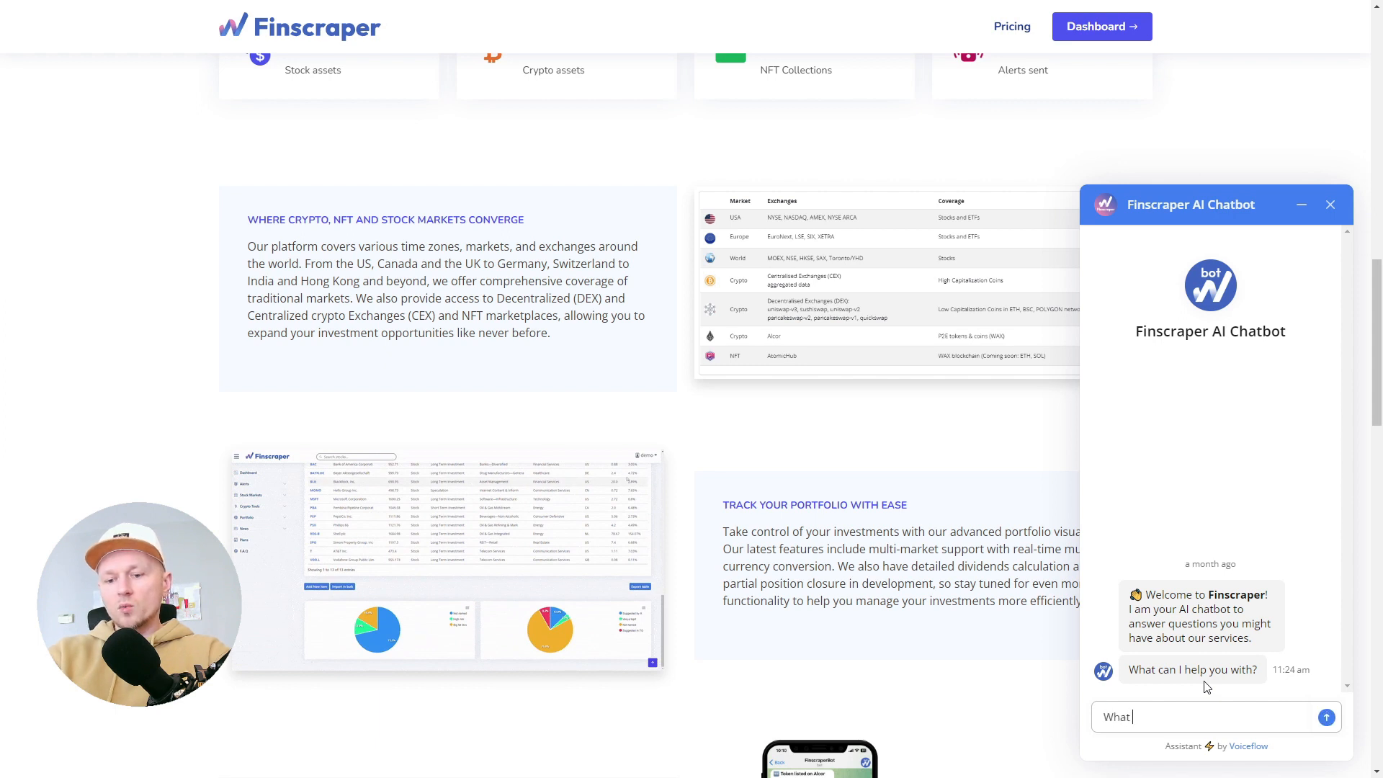
pyautogui.write('is the difference')
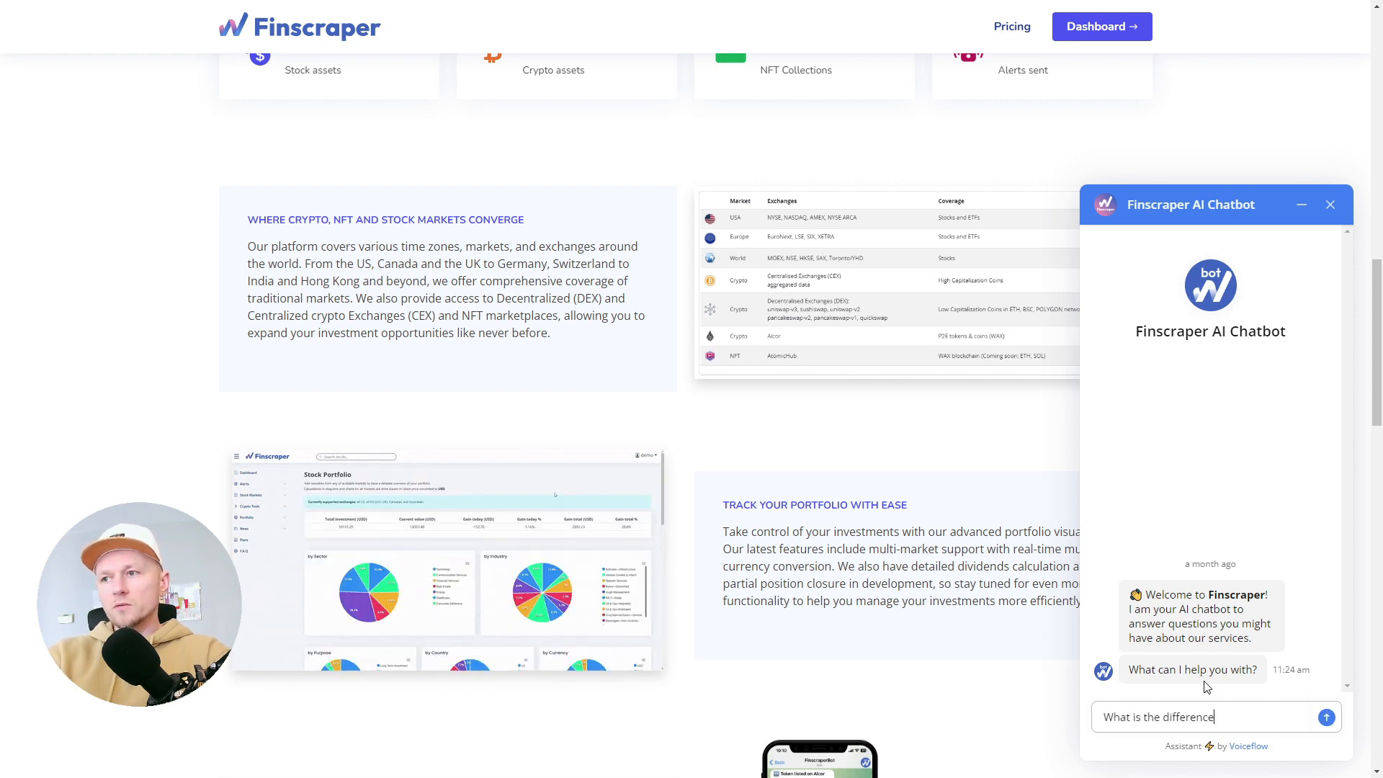
pyautogui.press('BackSpace')
pyautogui.press('BackSpace')
pyautogui.press('BackSpace')
pyautogui.press('BackSpace')
pyautogui.press('BackSpace')
pyautogui.press('BackSpace')
pyautogui.press('BackSpace')
pyautogui.press('BackSpace')
pyautogui.press('BackSpace')
pyautogui.press('BackSpace')
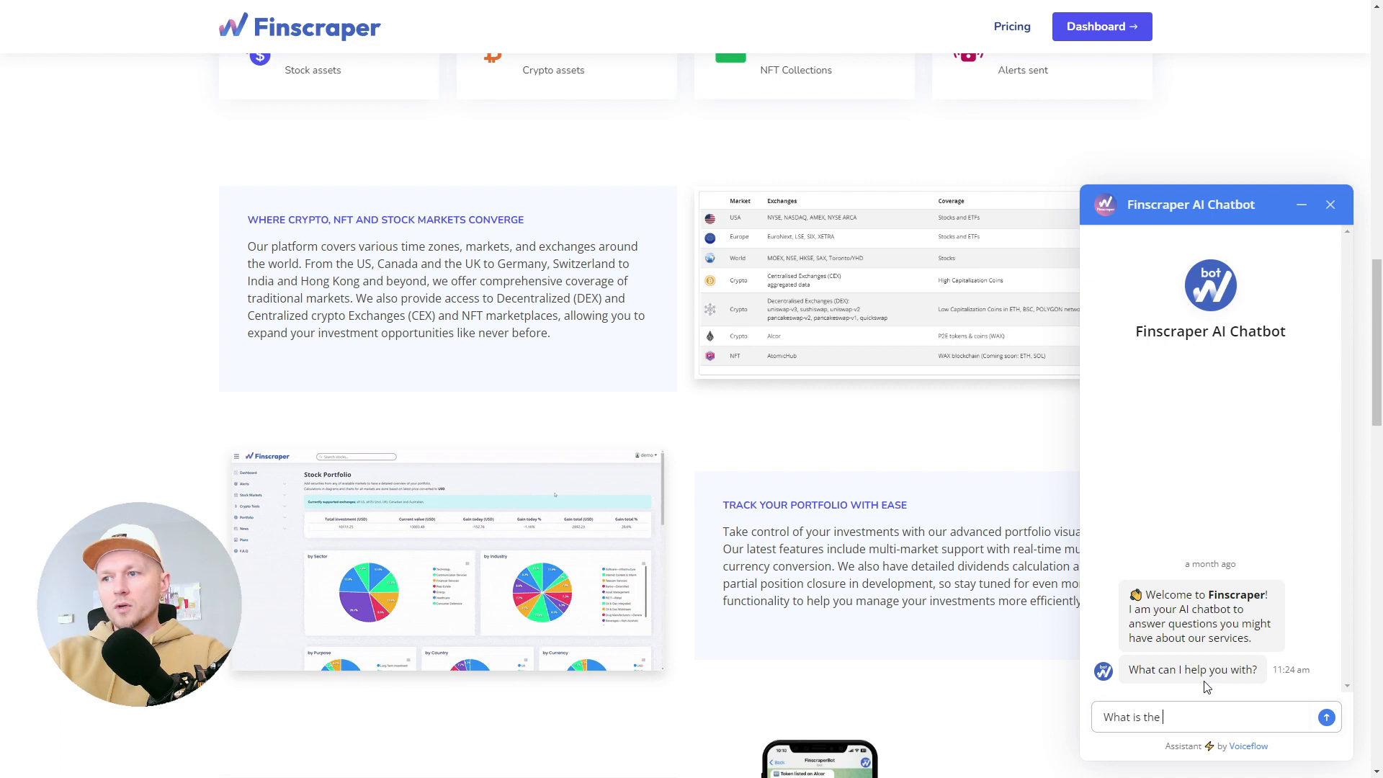
pyautogui.write('dis')
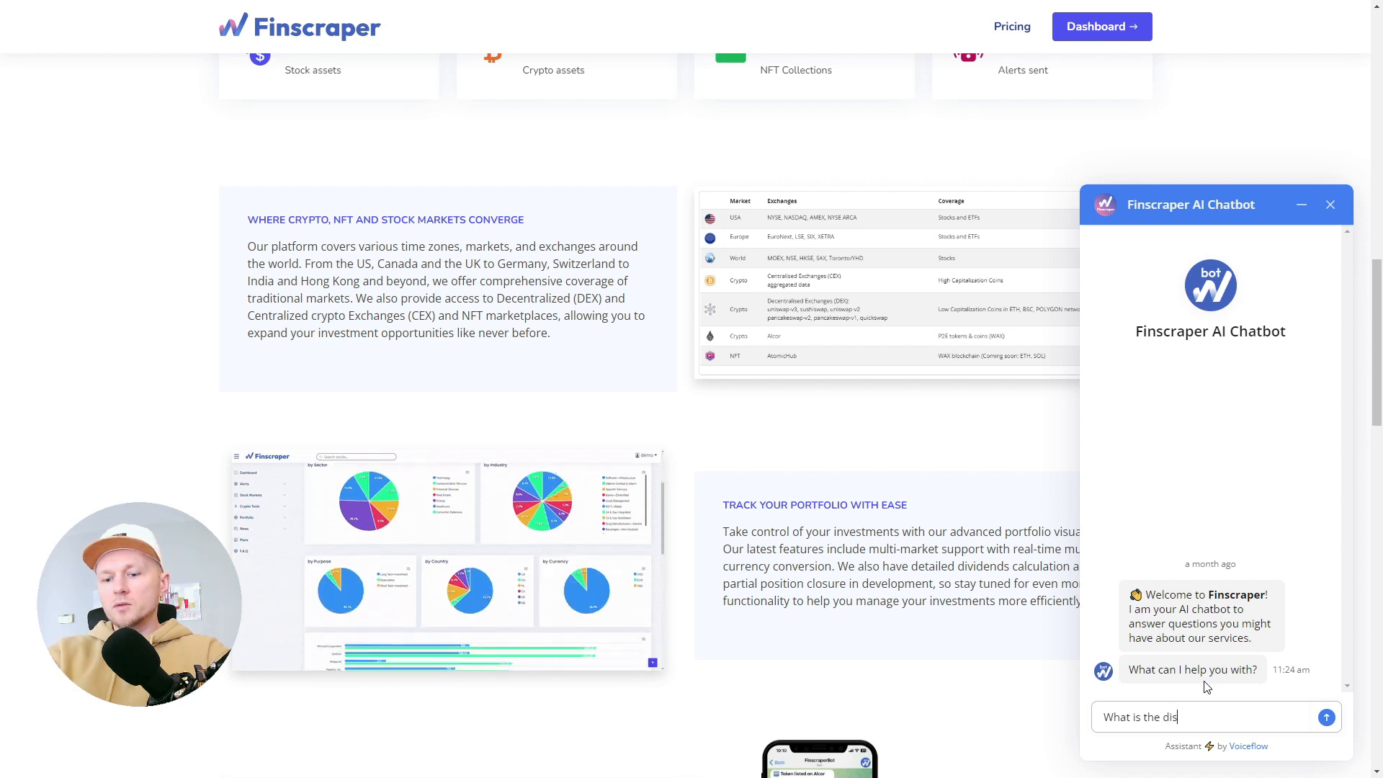
pyautogui.write('tance to the Moon?')
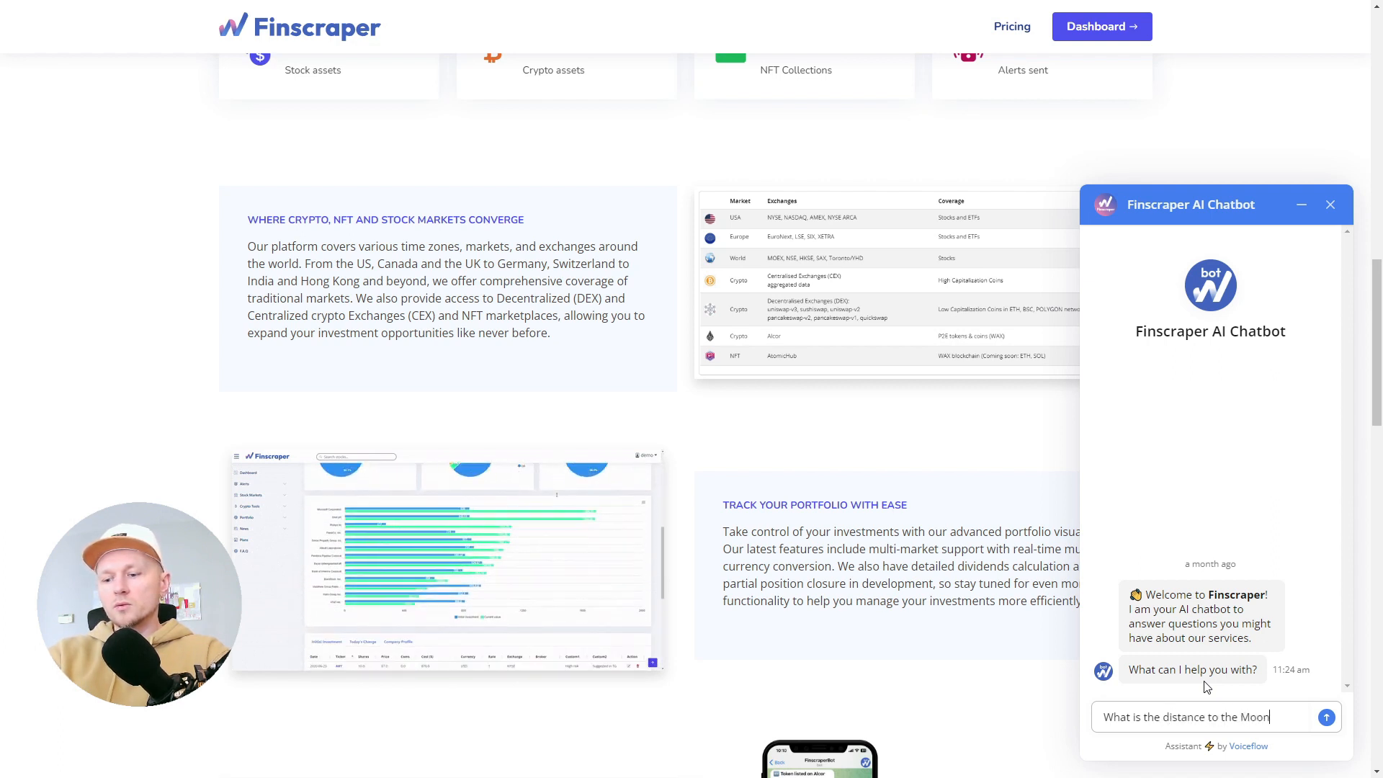
pyautogui.press('Return')
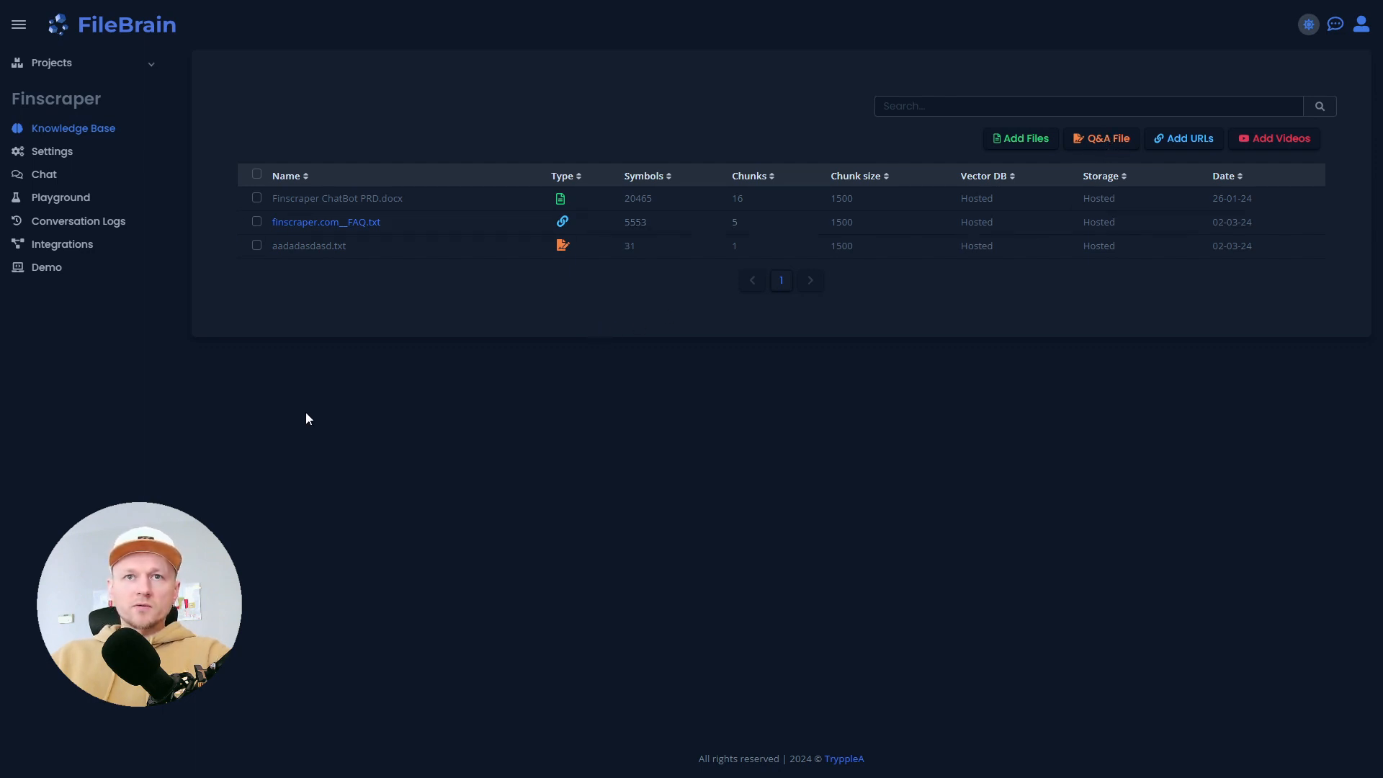
# In FileBrain, view the demo chat, return to the knowledge base, and show the list of projects
pyautogui.click(43, 268)
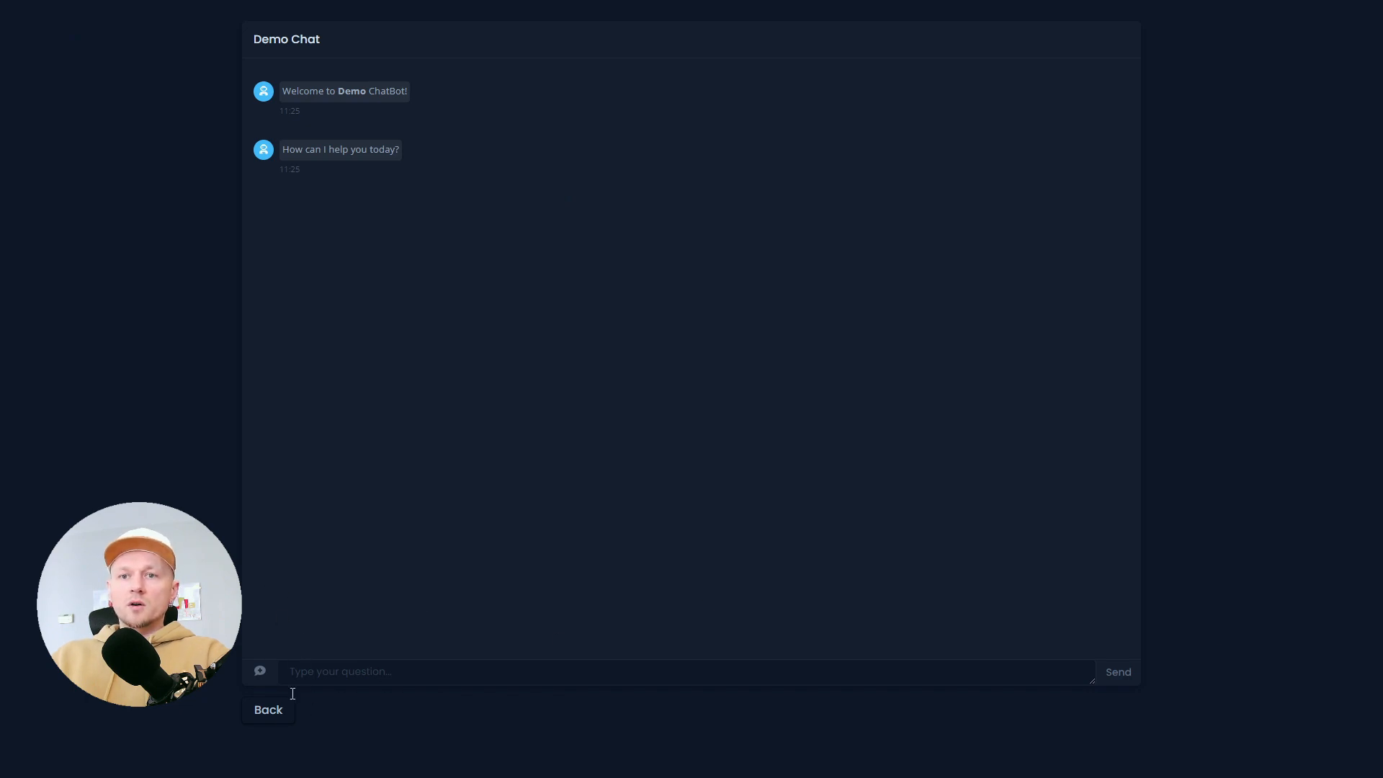
pyautogui.click(280, 713)
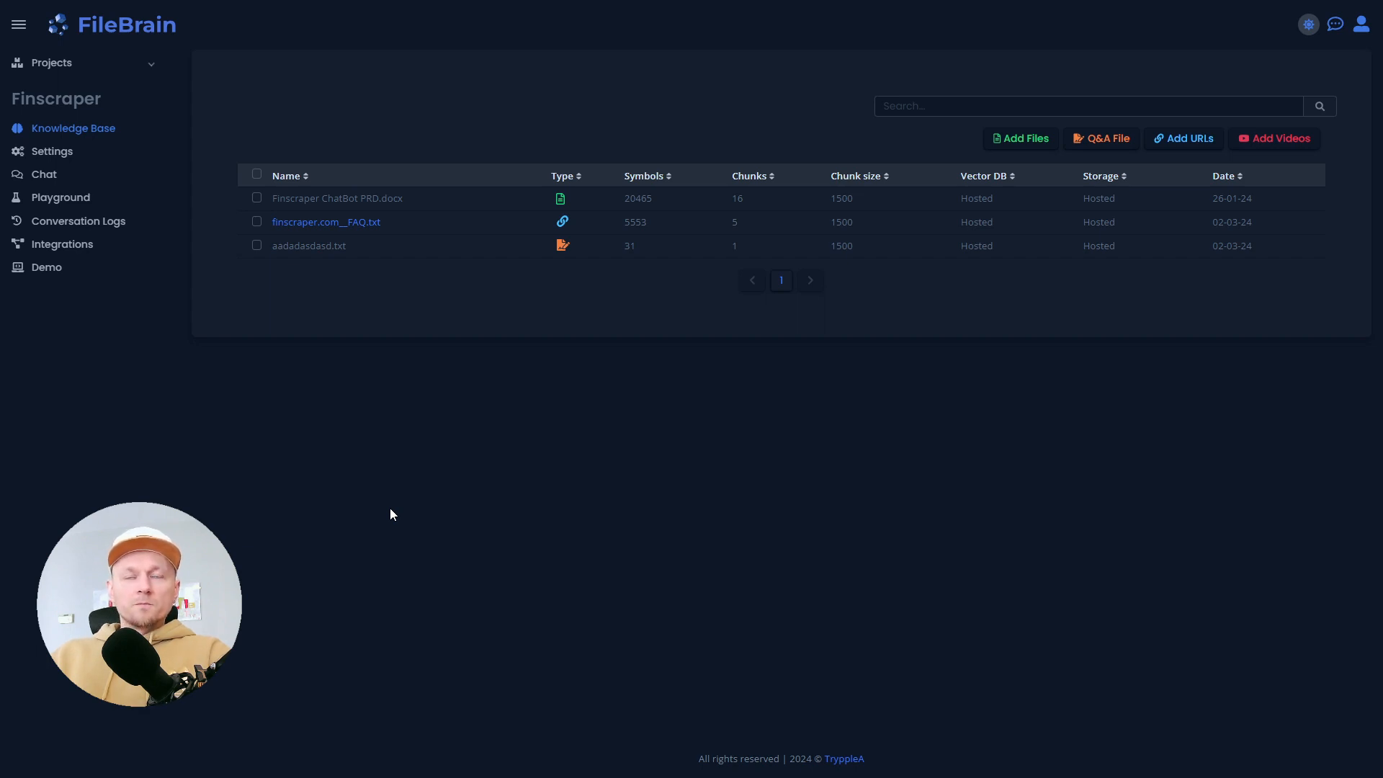
pyautogui.click(151, 68)
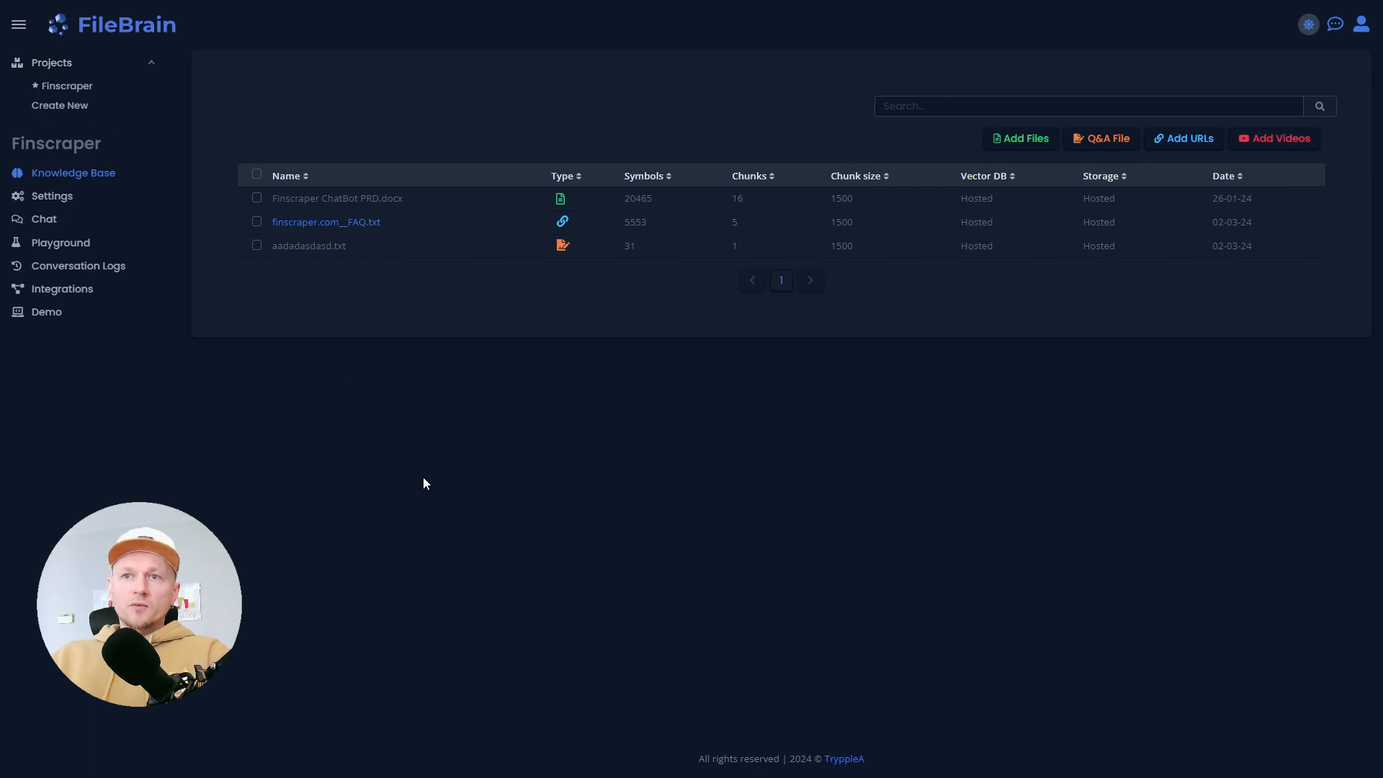